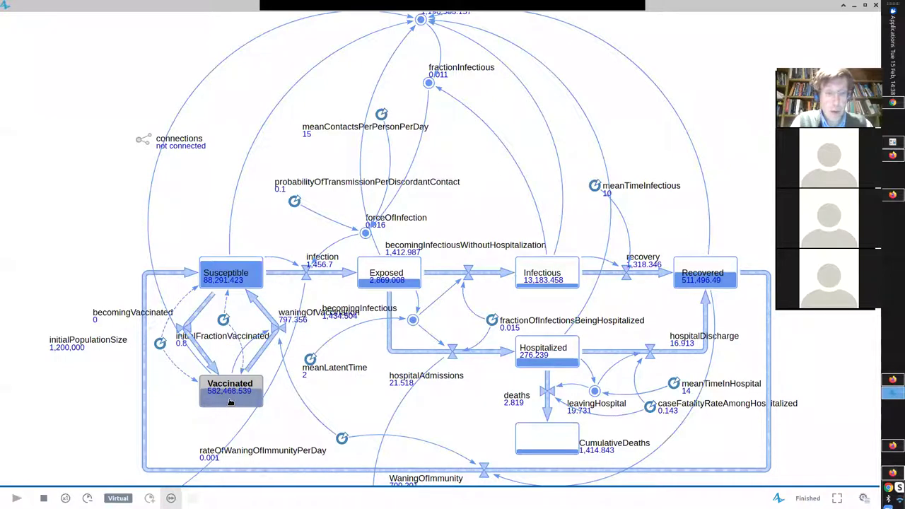
Inspect the live values of the infection flow, initialPopulationSize and initialFractionVaccinated in the running model.
click(311, 274)
click(460, 288)
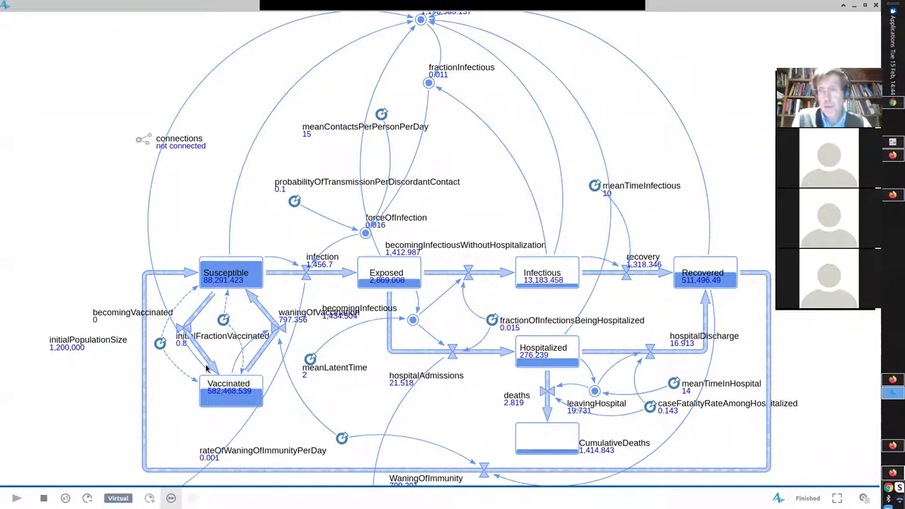
click(161, 347)
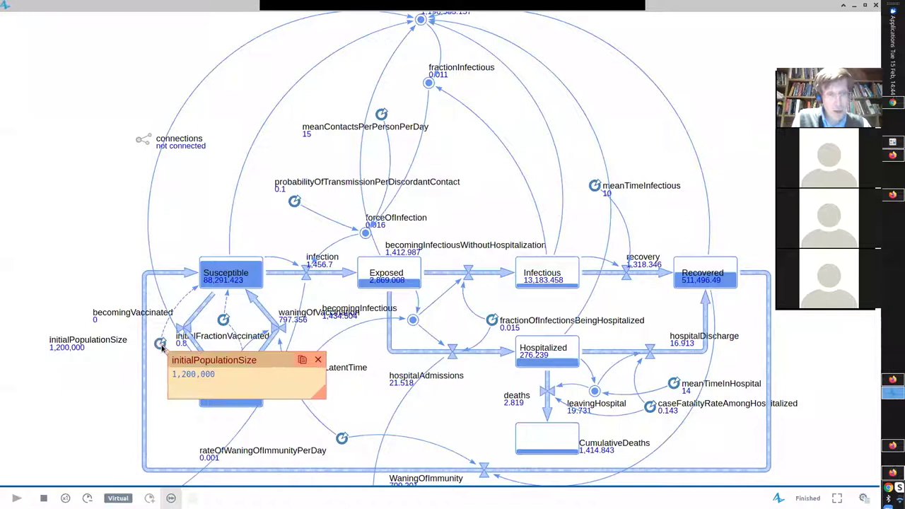
click(318, 360)
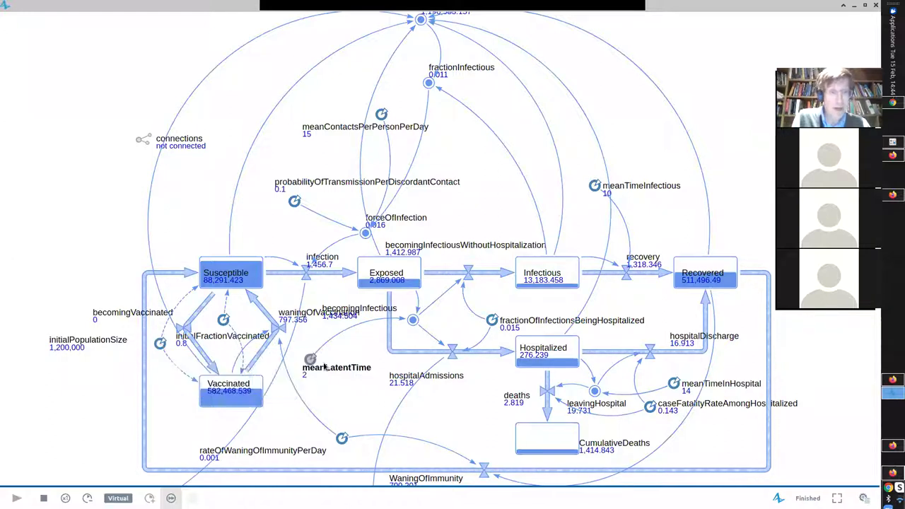
click(224, 320)
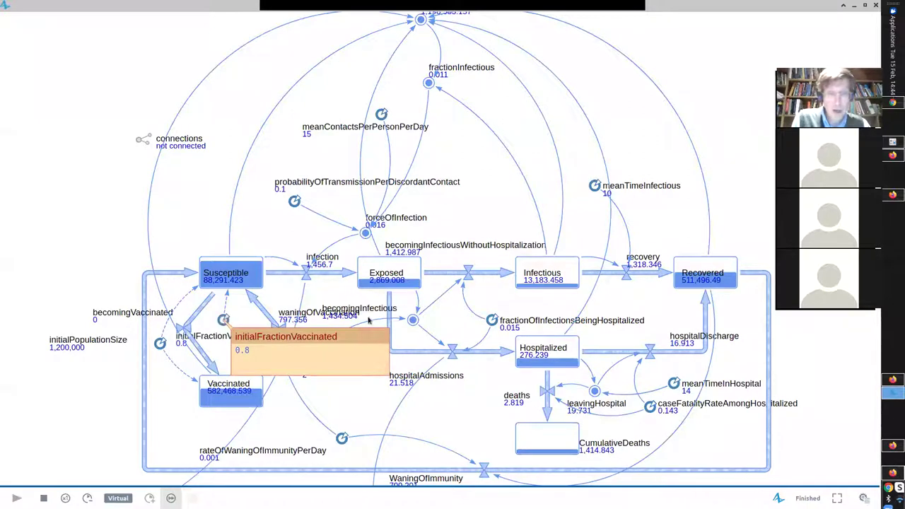
click(382, 338)
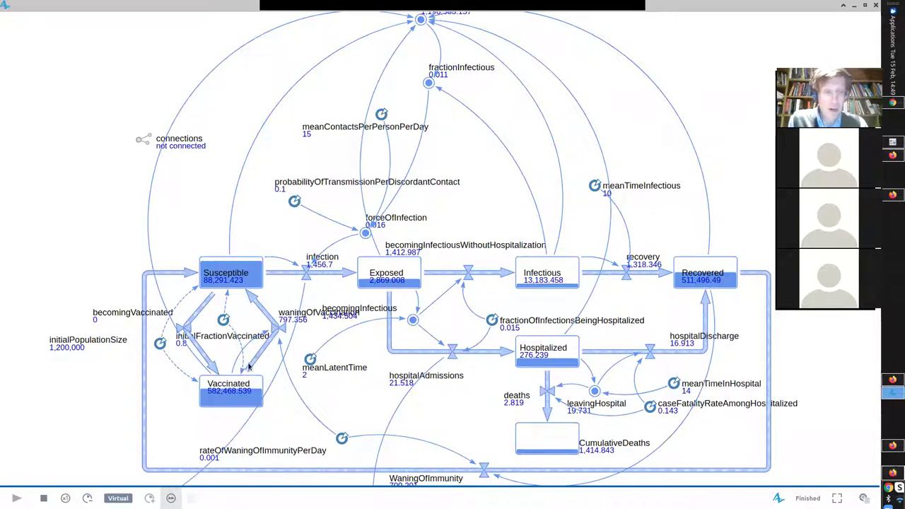
click(343, 439)
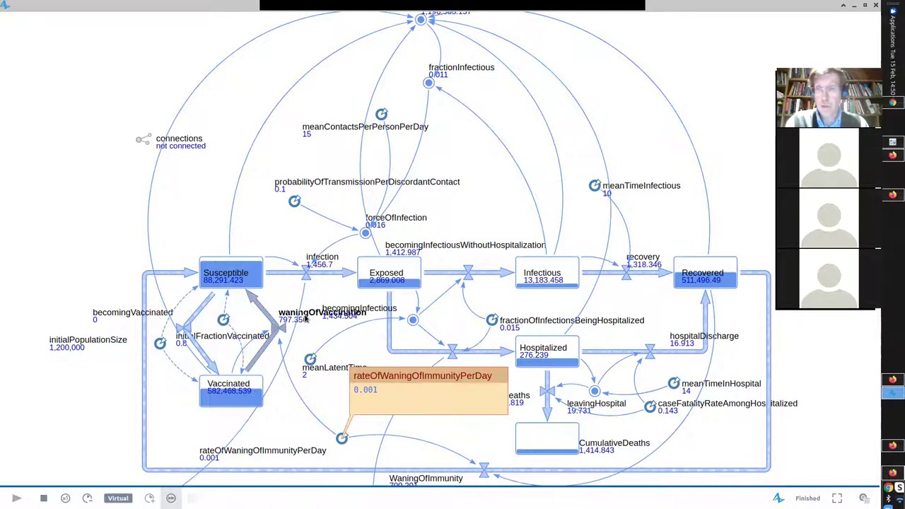
scroll(375, 288, down, 2)
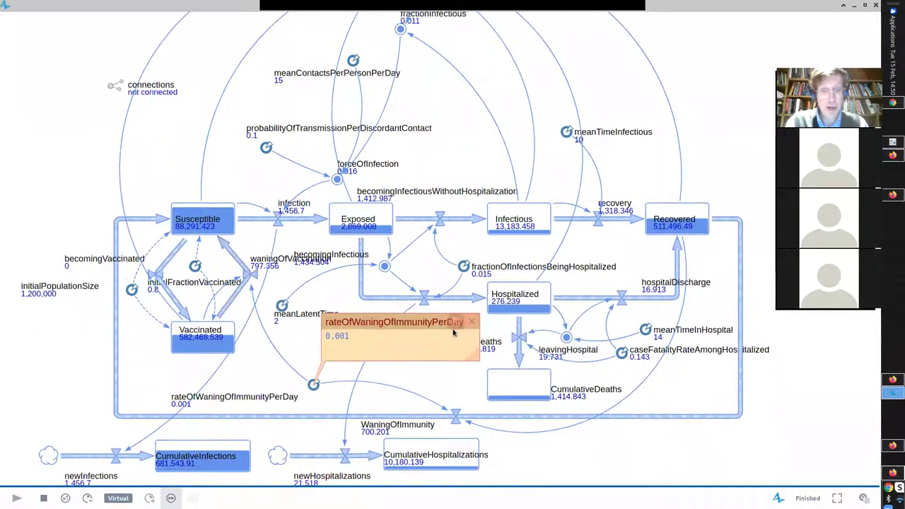
click(473, 323)
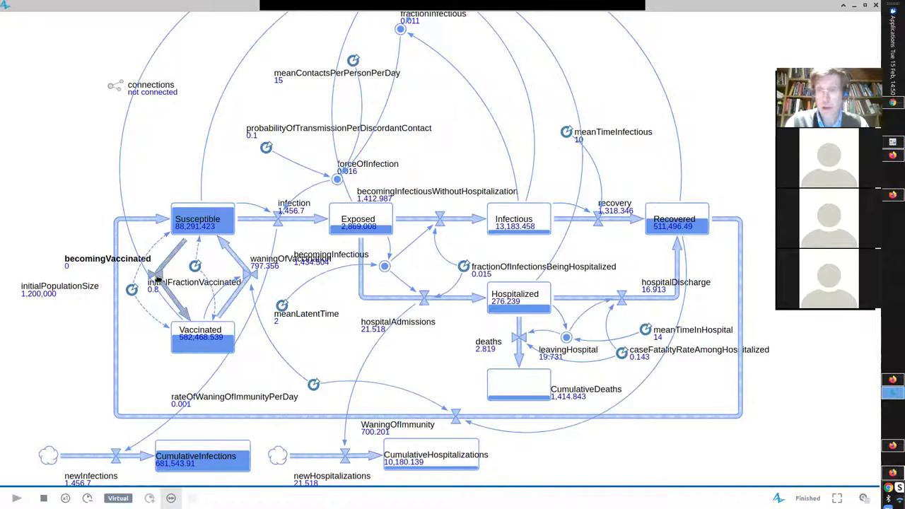
click(158, 279)
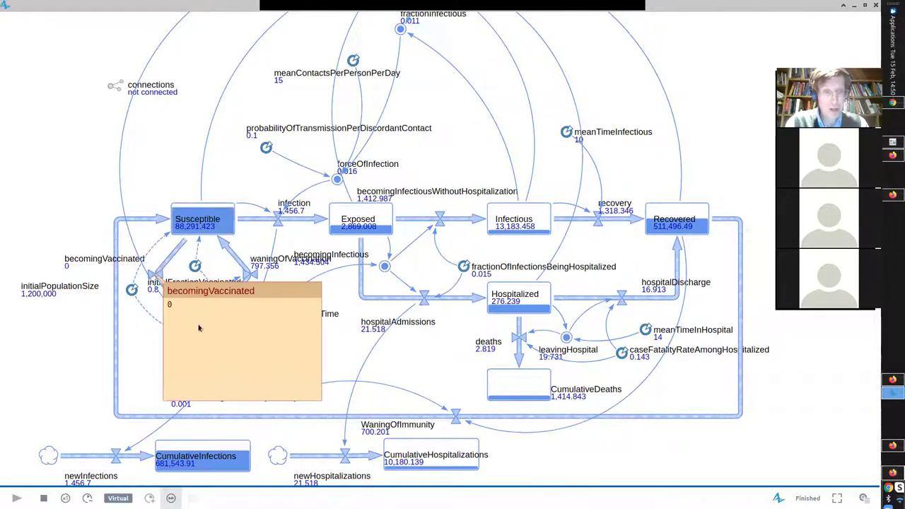
click(312, 291)
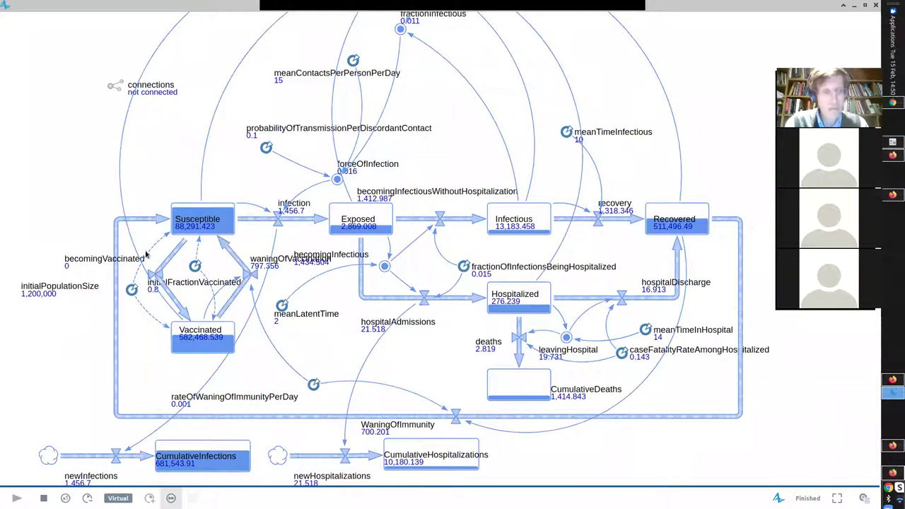
click(161, 285)
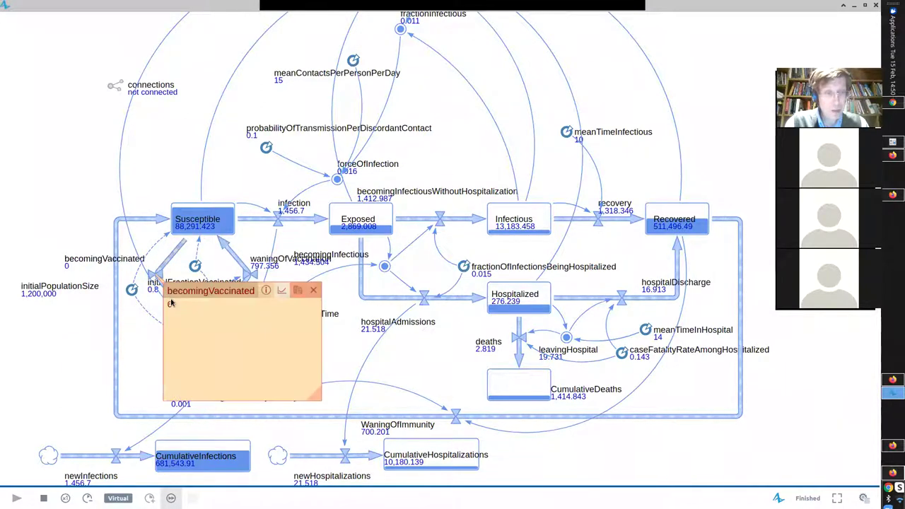
click(314, 290)
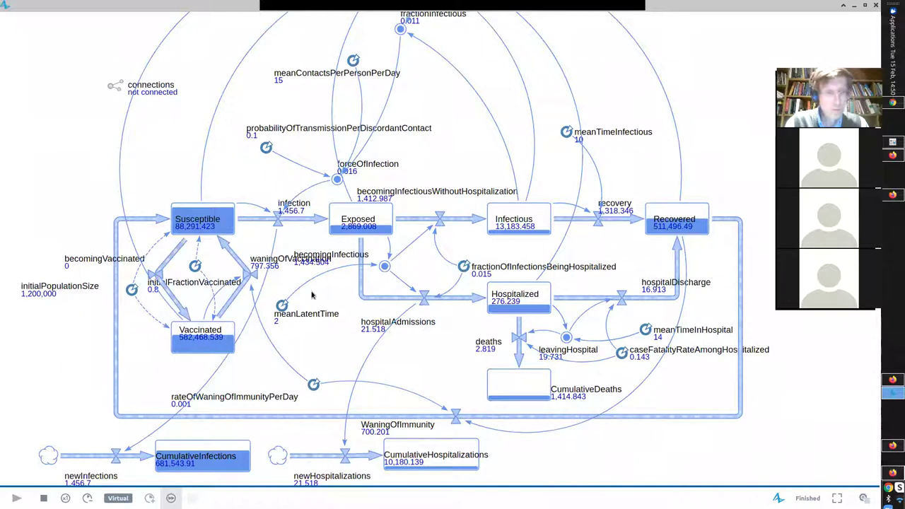
click(244, 285)
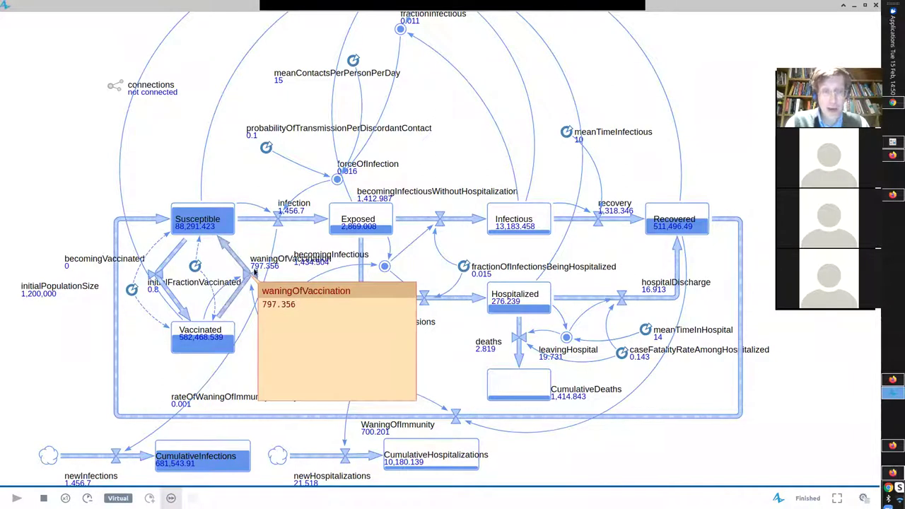
click(414, 289)
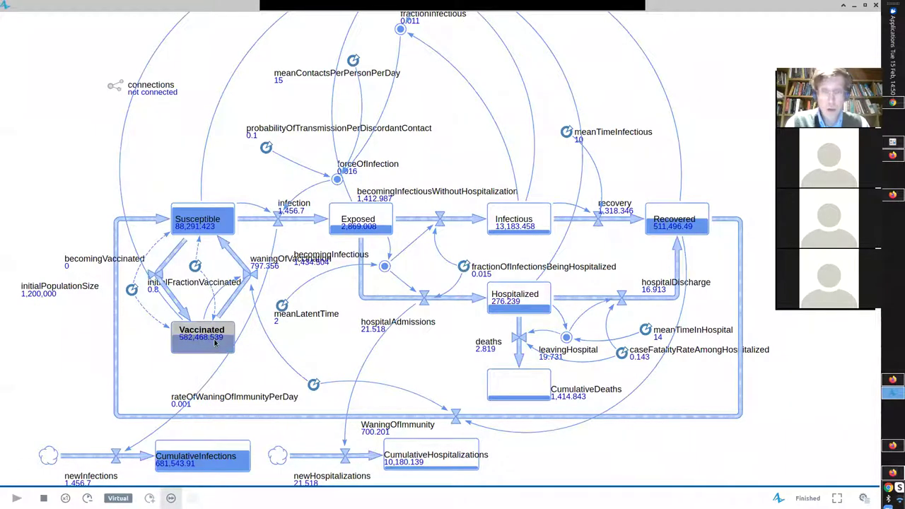
click(316, 386)
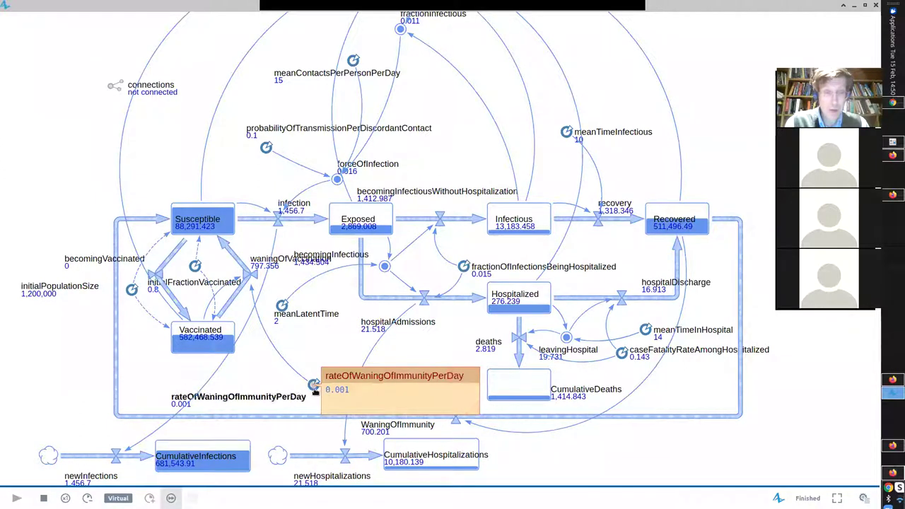
mouse_move(473, 377)
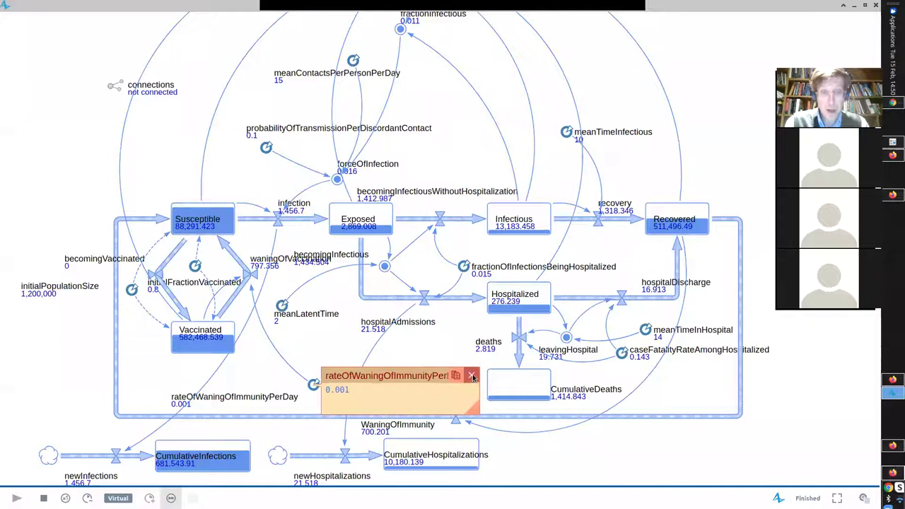
click(471, 376)
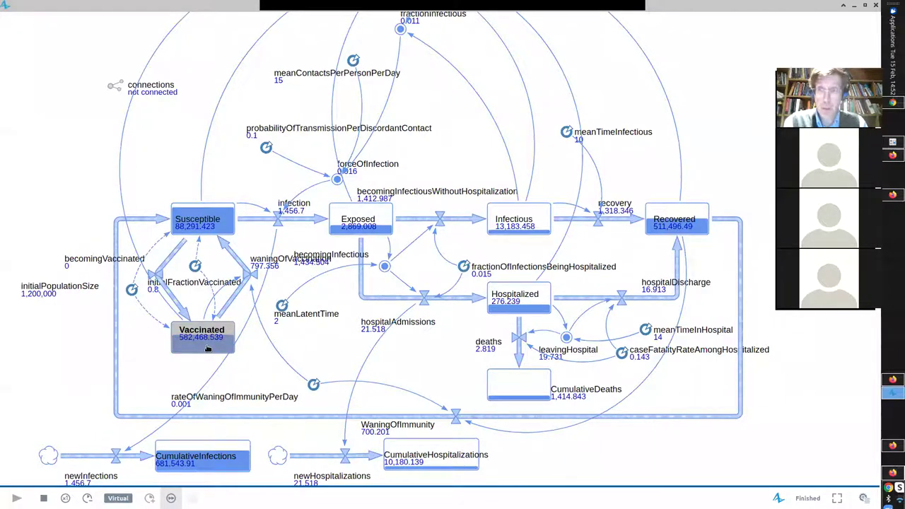
click(246, 276)
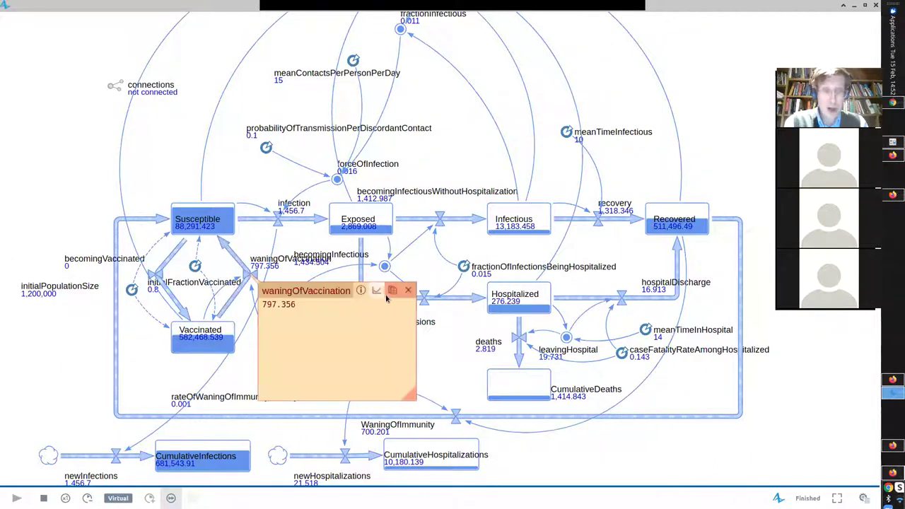
click(407, 291)
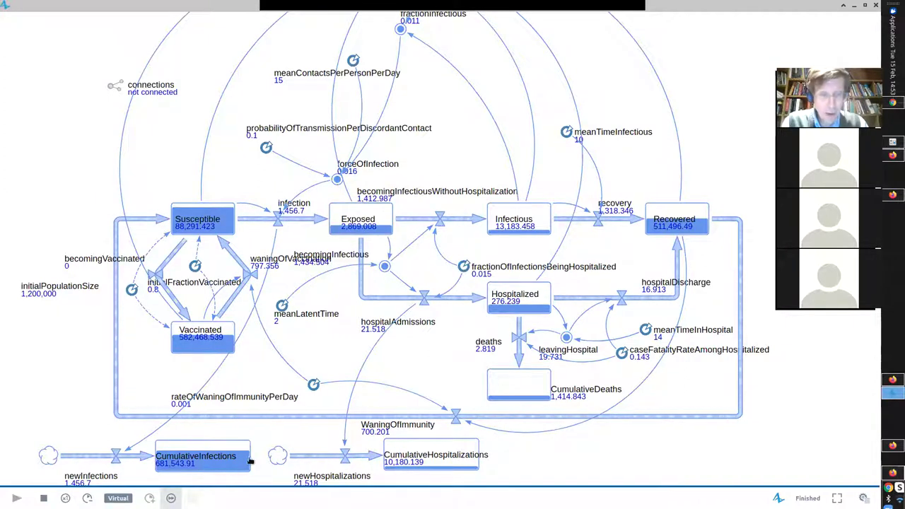
scroll(258, 453, down, 3)
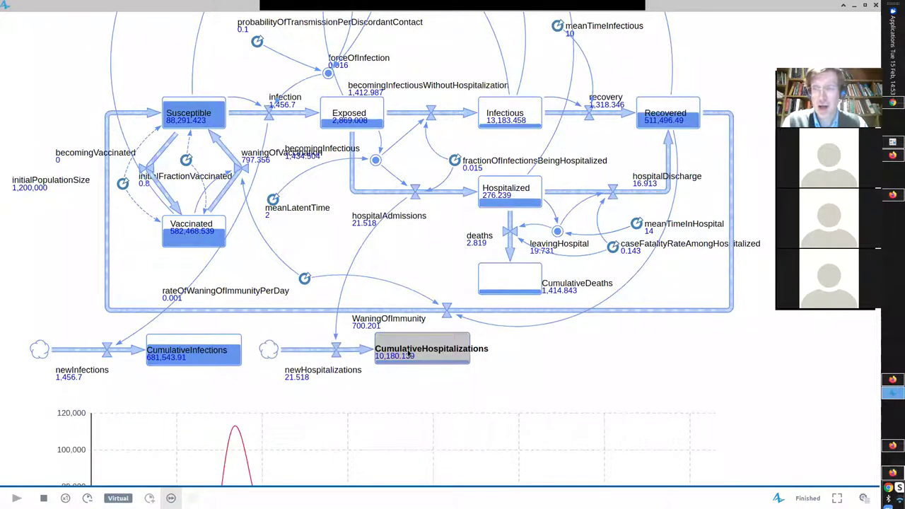
click(358, 350)
click(376, 350)
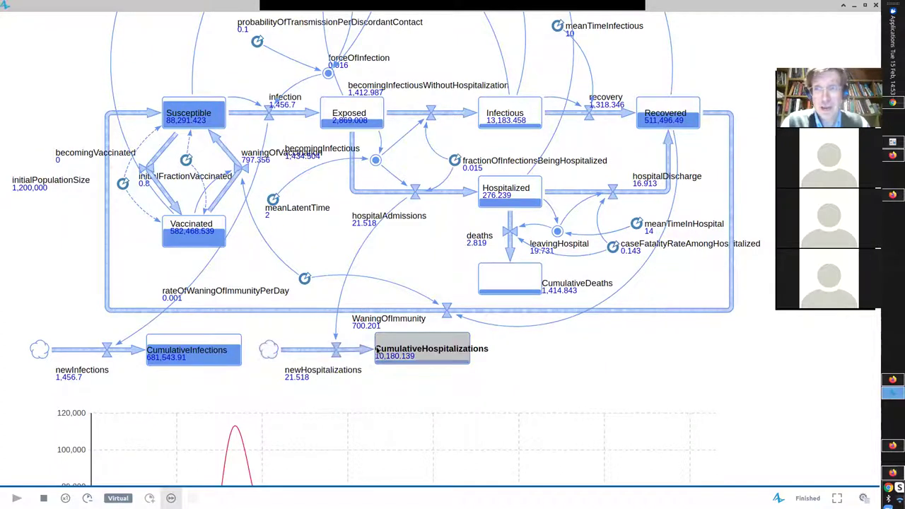
click(358, 399)
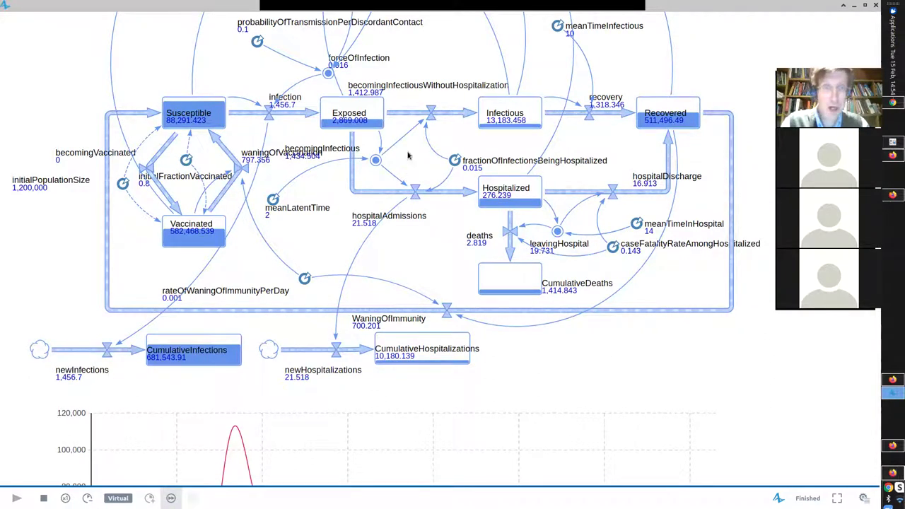
click(428, 116)
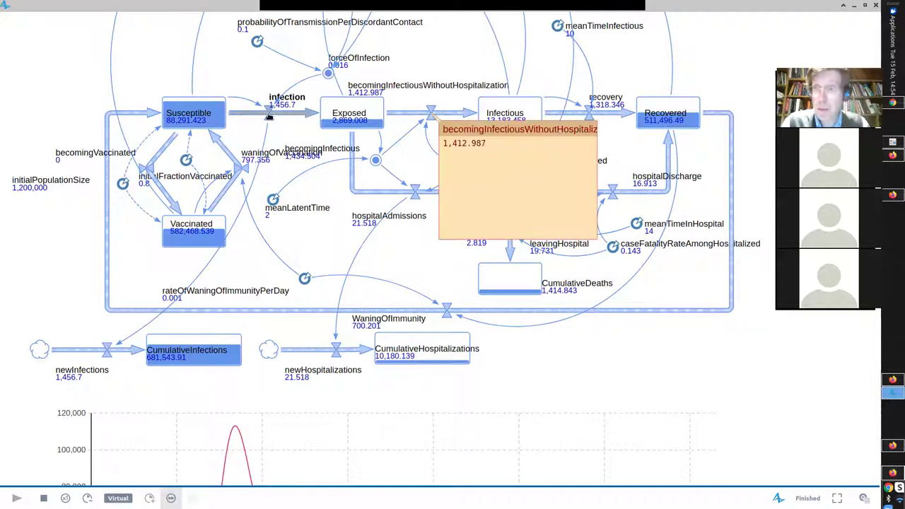
click(270, 115)
click(429, 129)
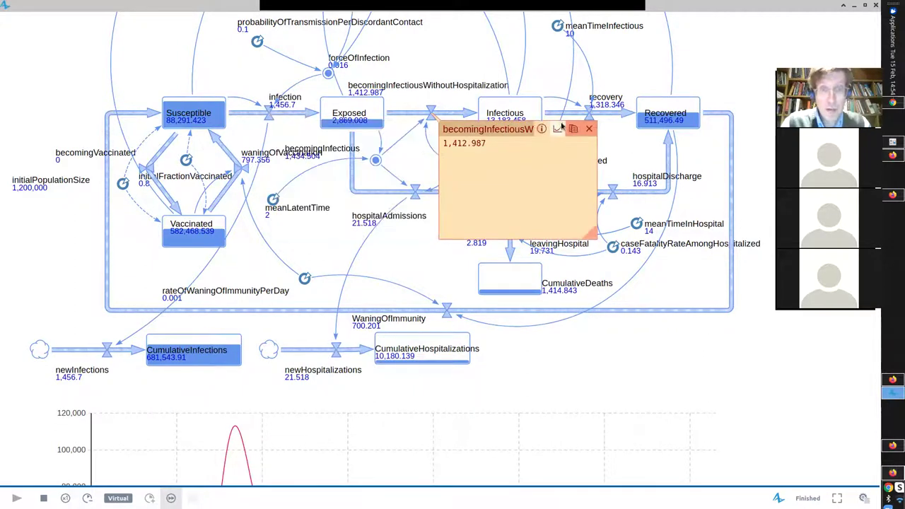
click(588, 128)
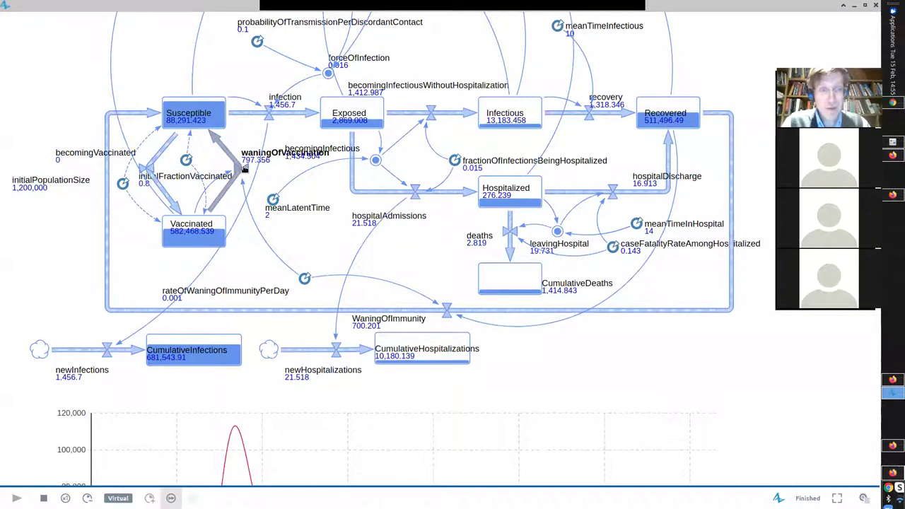
mouse_move(240, 176)
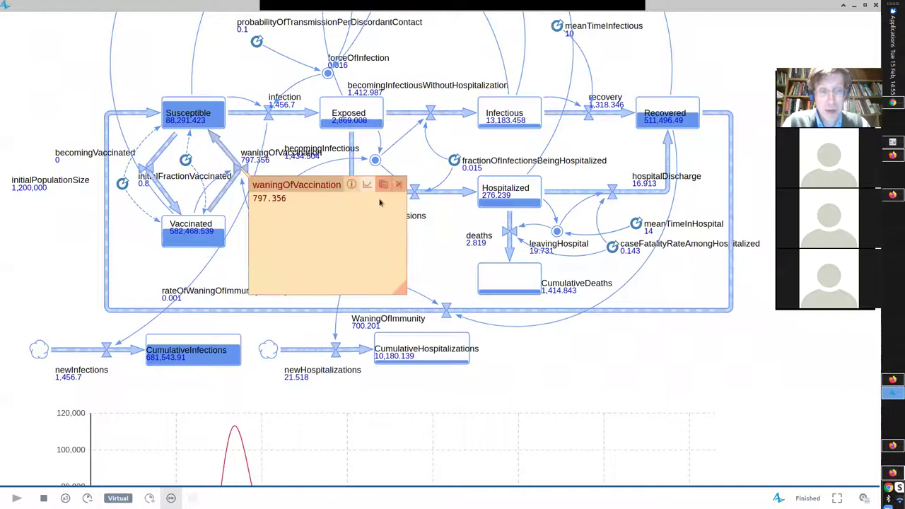
click(398, 185)
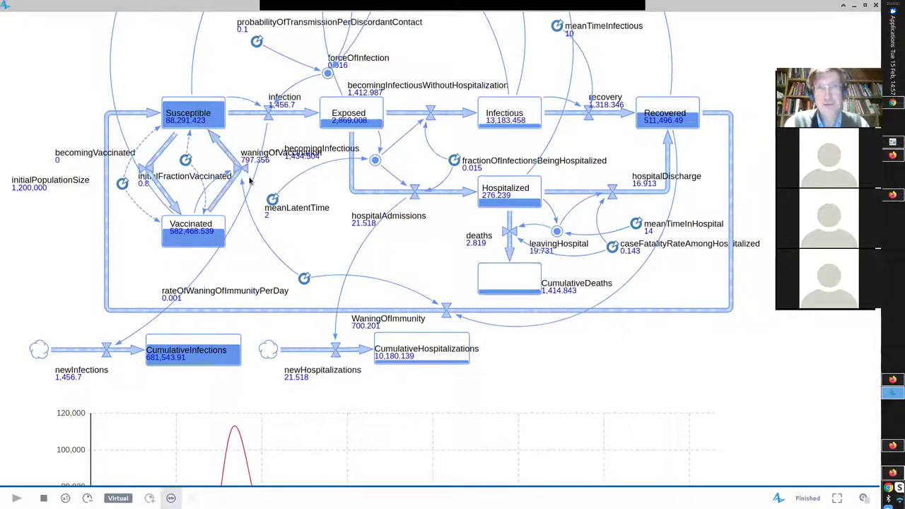
Scroll and pan the run window to reveal the top of the stock-and-flow diagram.
scroll(247, 191, up, 1)
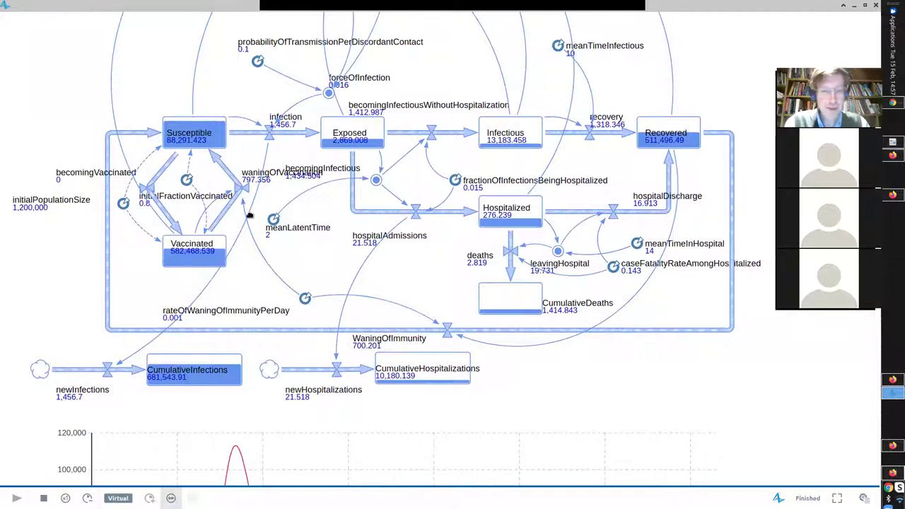
scroll(246, 214, up, 3)
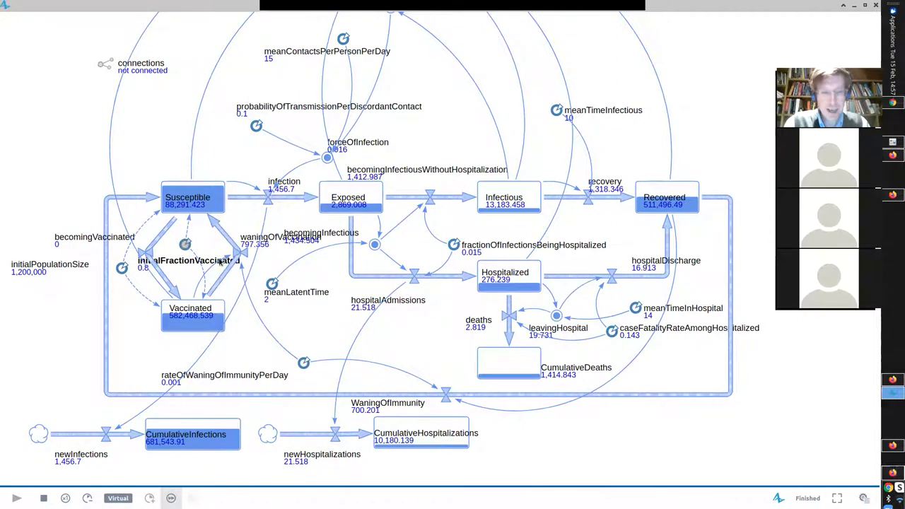
scroll(227, 270, up, 1)
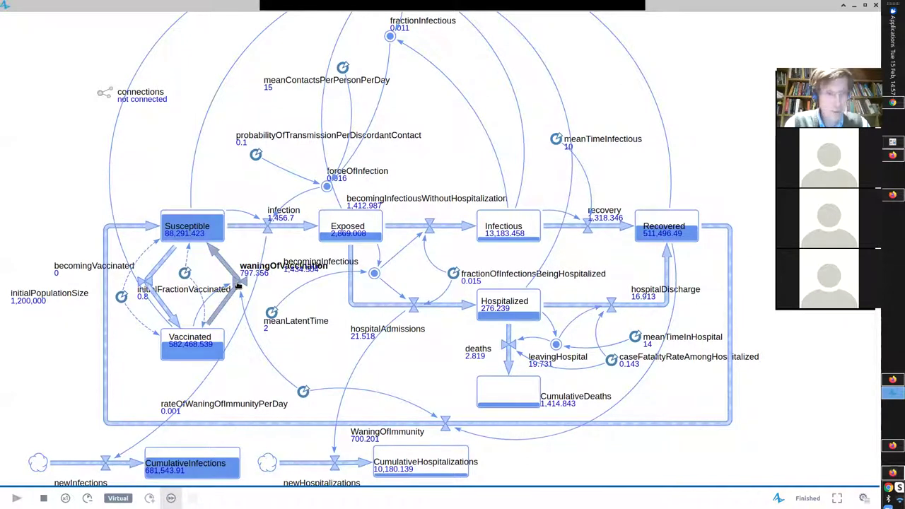
drag(193, 350, 222, 393)
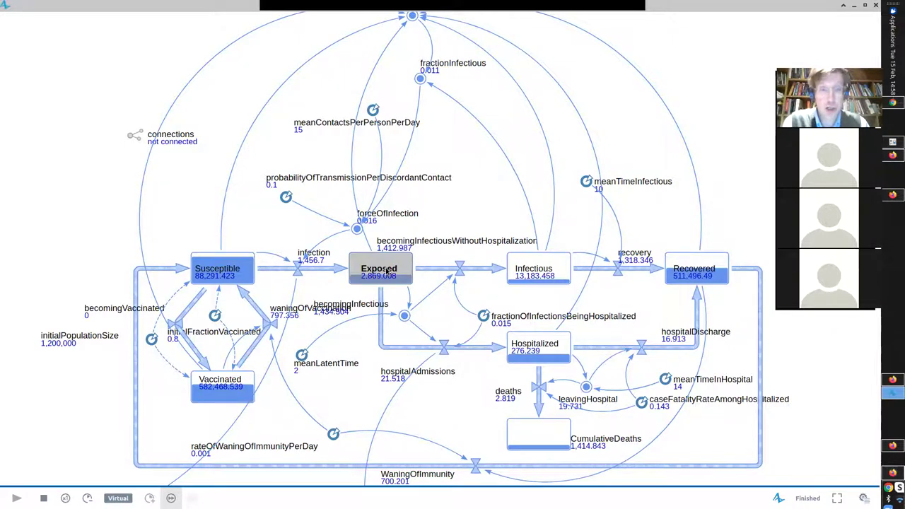
key(alt+Tab)
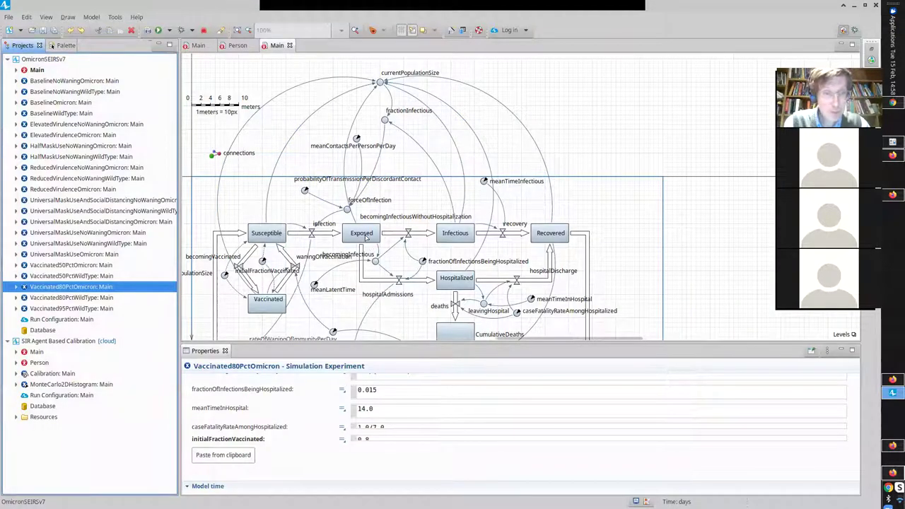
click(367, 241)
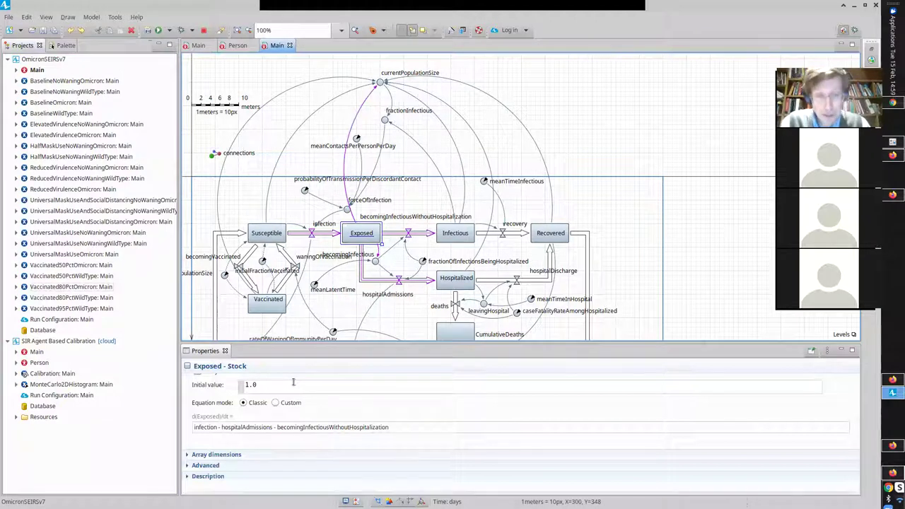
key(alt+Tab)
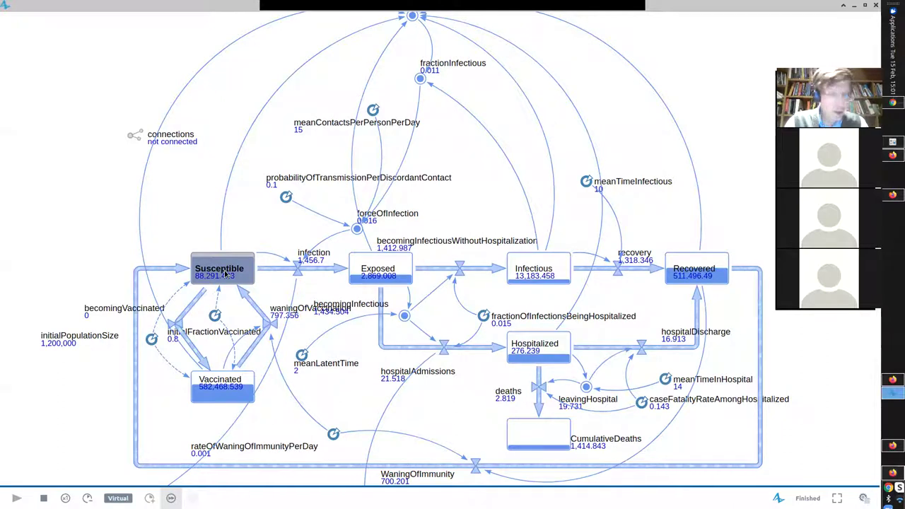
Switch from the simulation window back to the model editor with Alt+Tab.
key(alt+Tab)
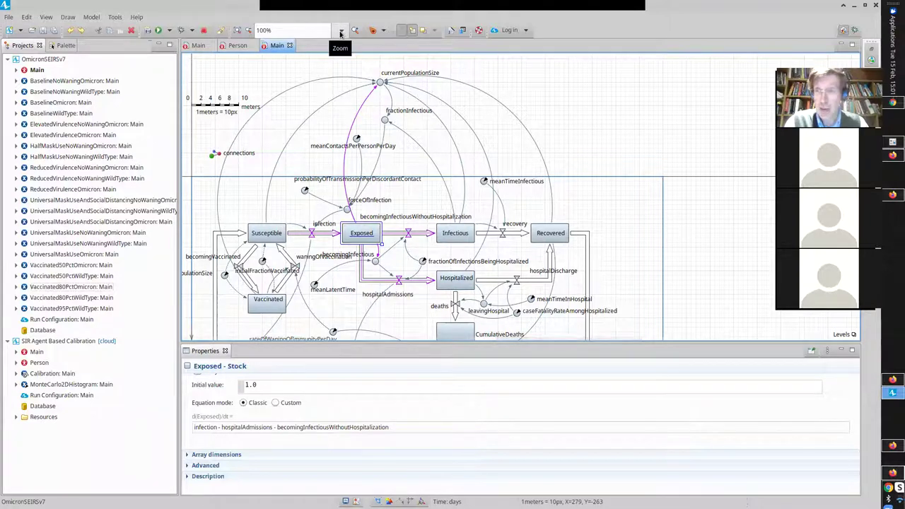
Zoom the diagram to 200% and pan left to bring Susceptible and Exposed into view.
click(340, 33)
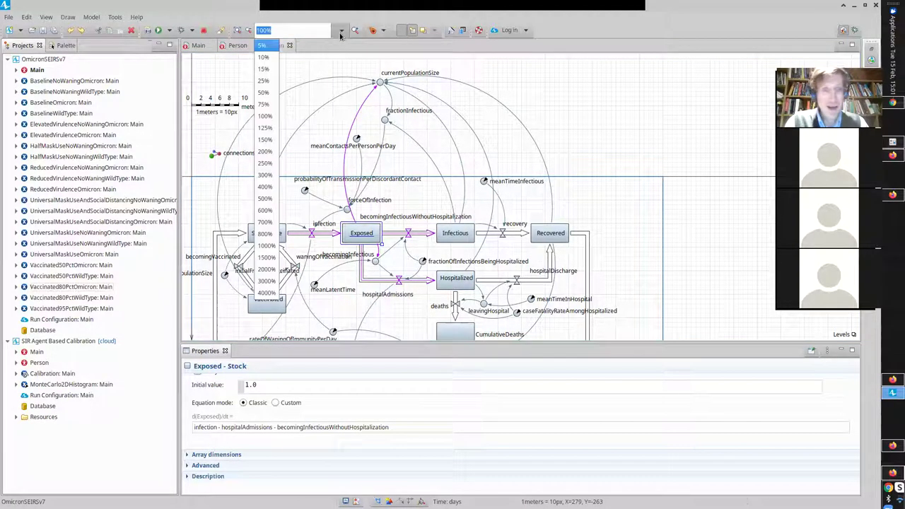
click(265, 151)
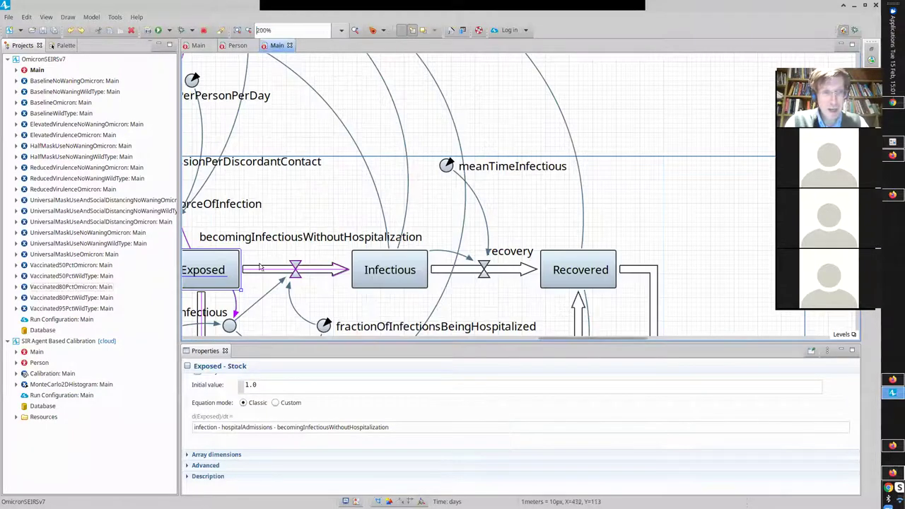
drag(560, 339, 454, 342)
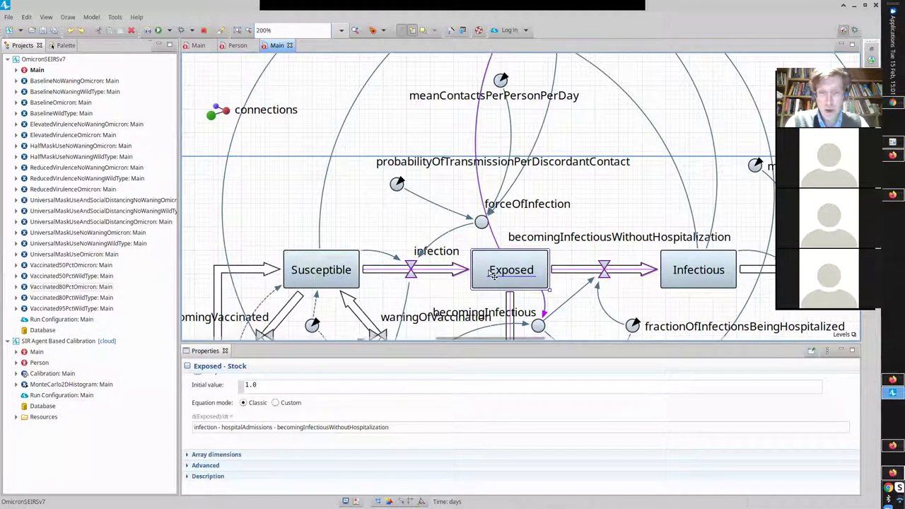
Select Susceptible and examine the terms of its initial value expression.
click(311, 270)
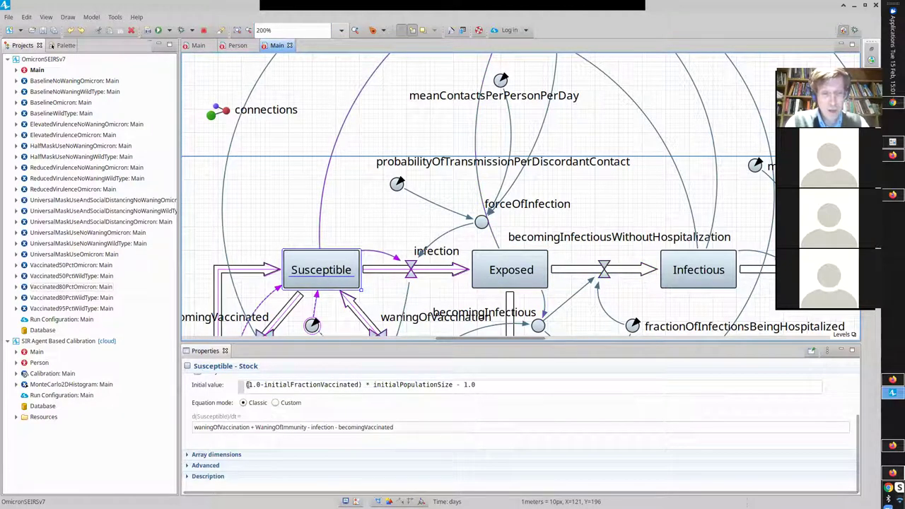
drag(246, 385, 357, 386)
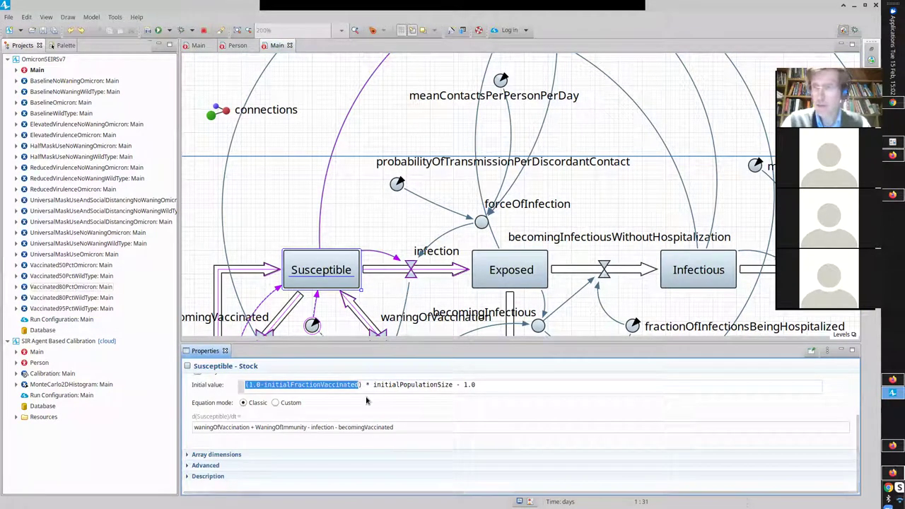
drag(374, 384, 460, 385)
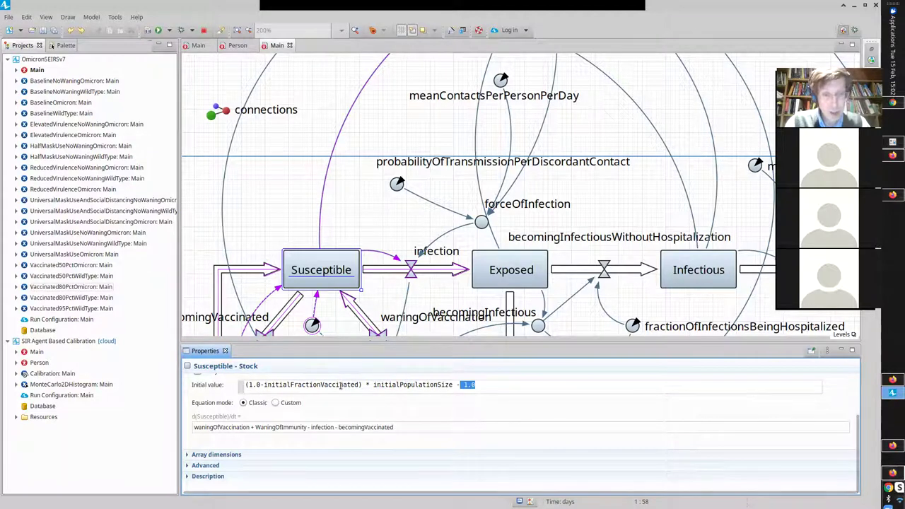
click(263, 385)
drag(264, 385, 358, 381)
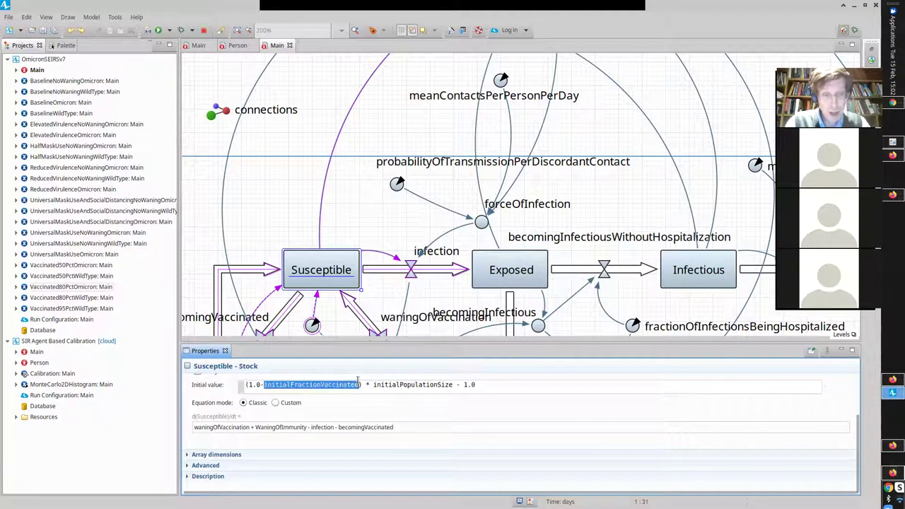
double_click(382, 385)
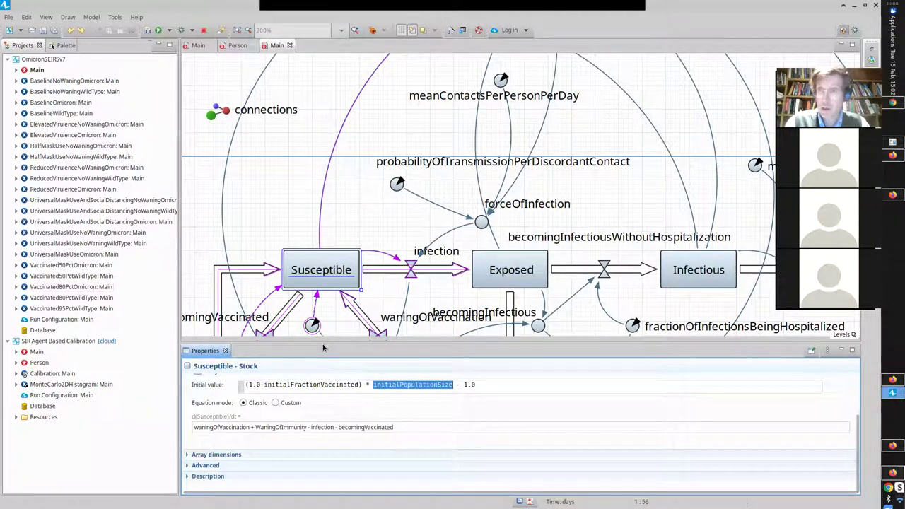
drag(478, 385, 464, 383)
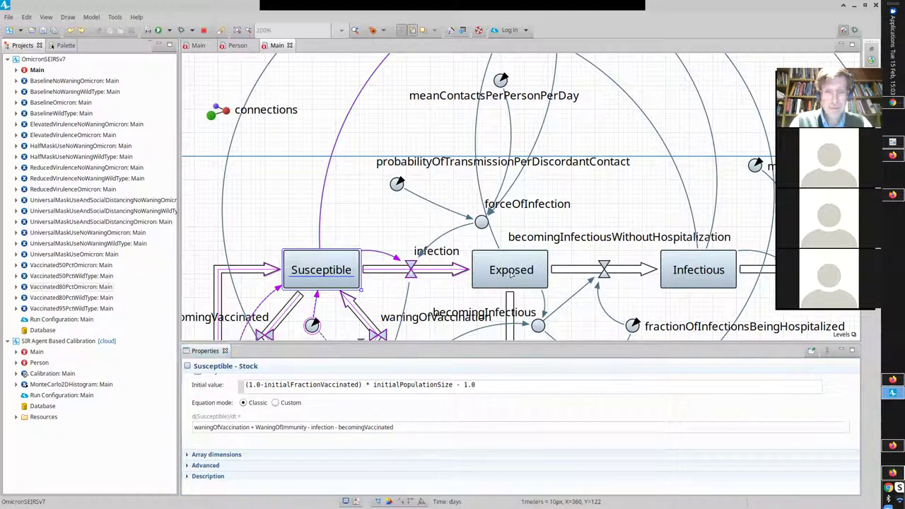
Compare against the Exposed stock's properties and highlight Susceptible's trailing 1.0.
click(511, 272)
click(313, 274)
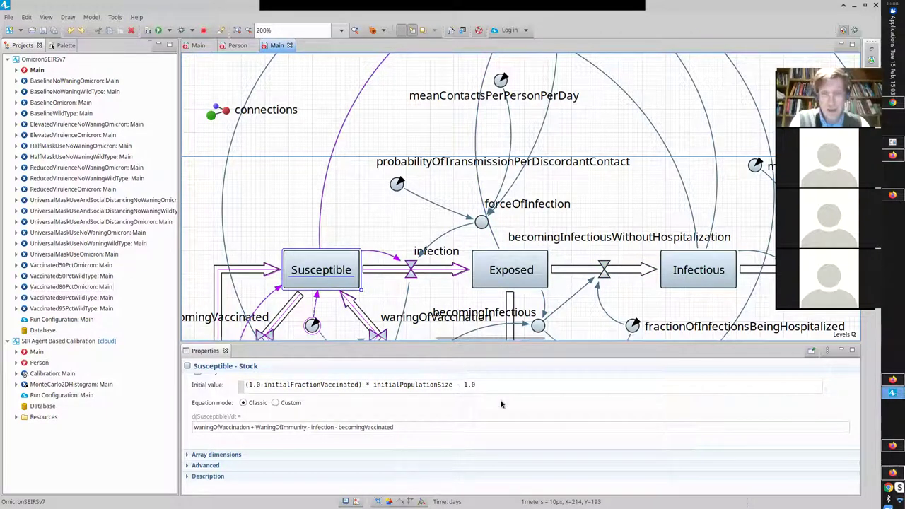
click(479, 386)
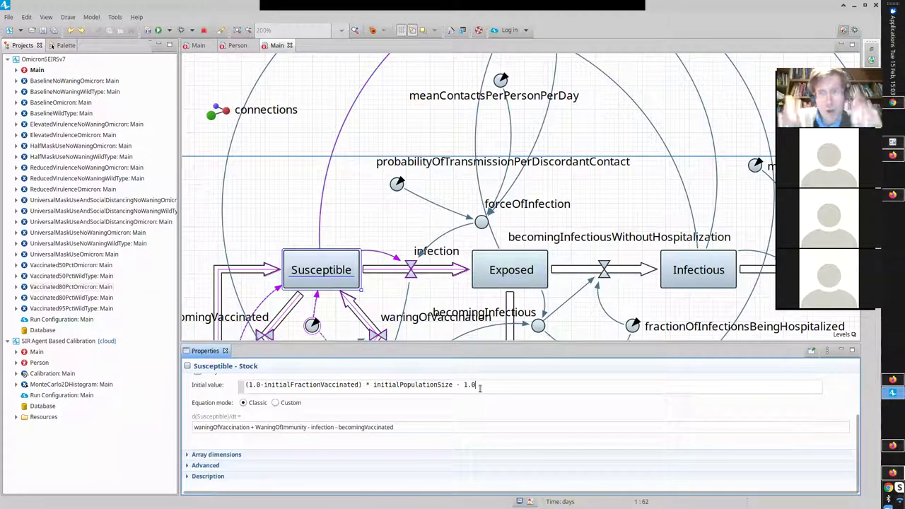
key(shift+Left)
key(shift+Left)
key(shift+Left)
click(517, 274)
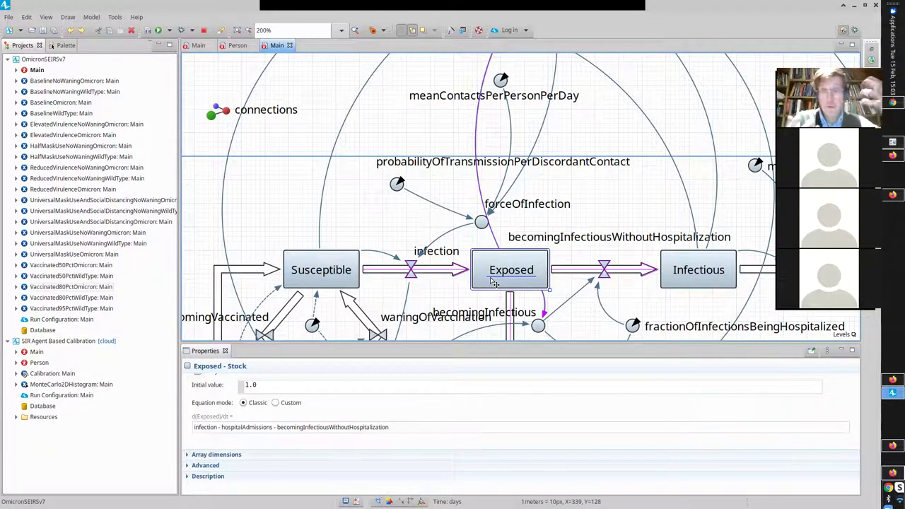
click(319, 279)
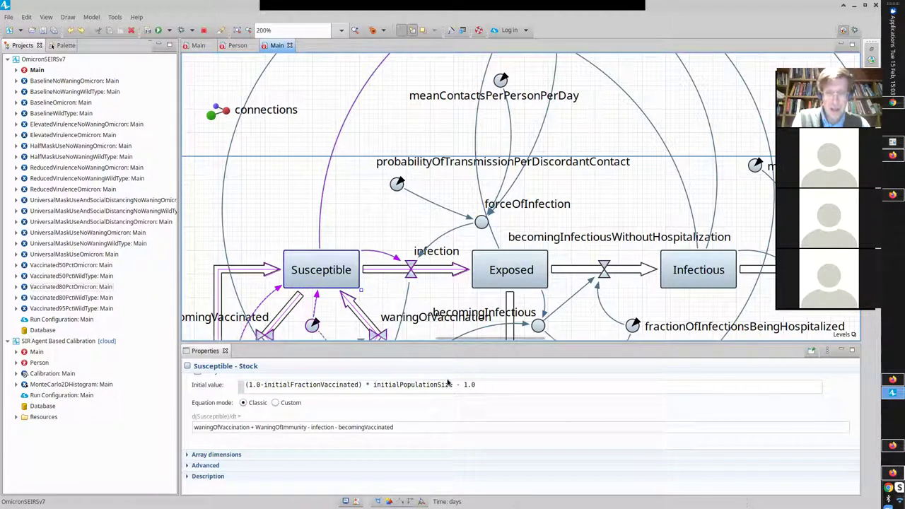
click(448, 382)
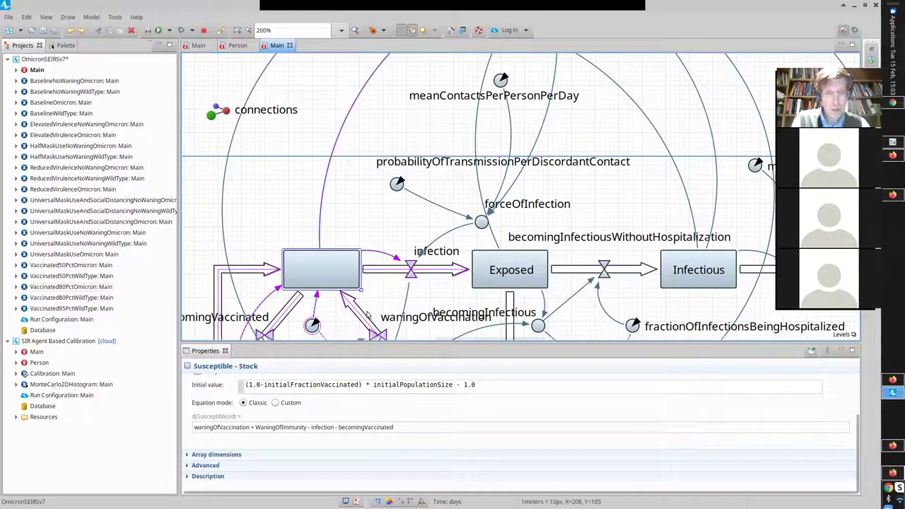
click(353, 228)
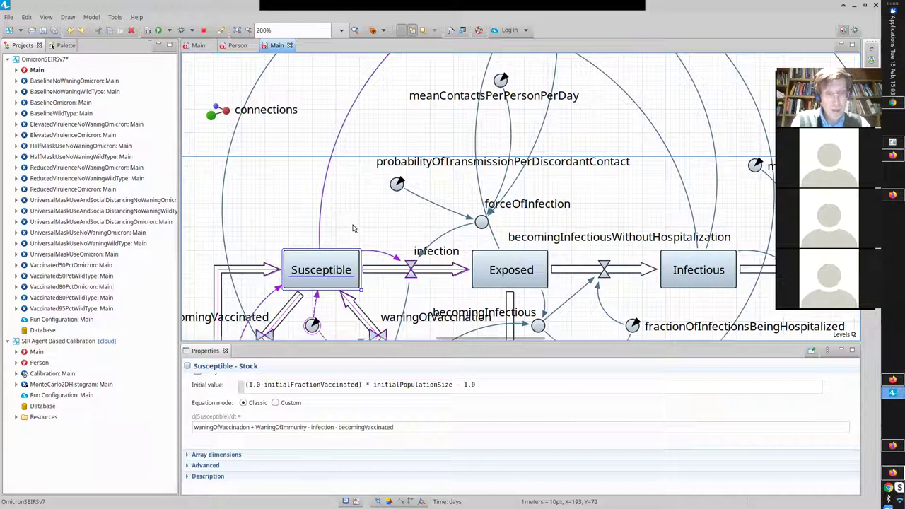
drag(484, 385, 463, 384)
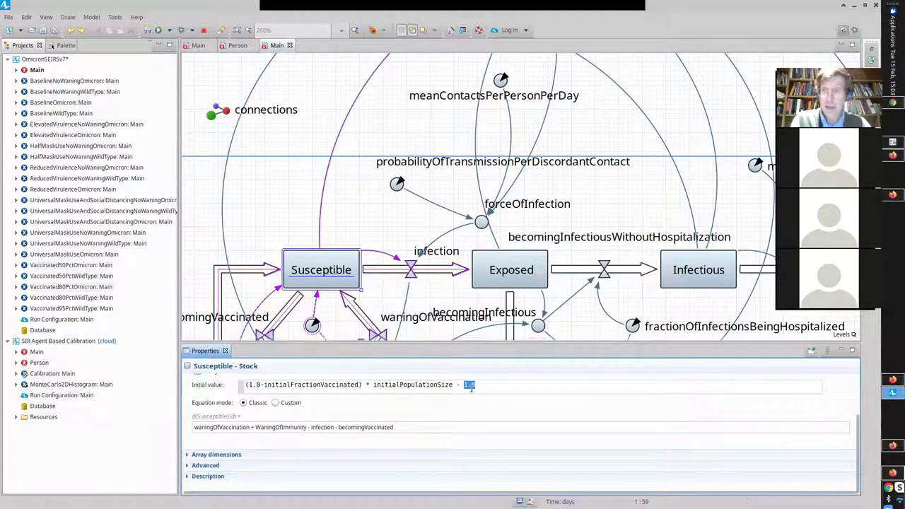
Confirm Exposed's initial value is 1.0, then put the cursor on Susceptible's initial value first line.
click(505, 279)
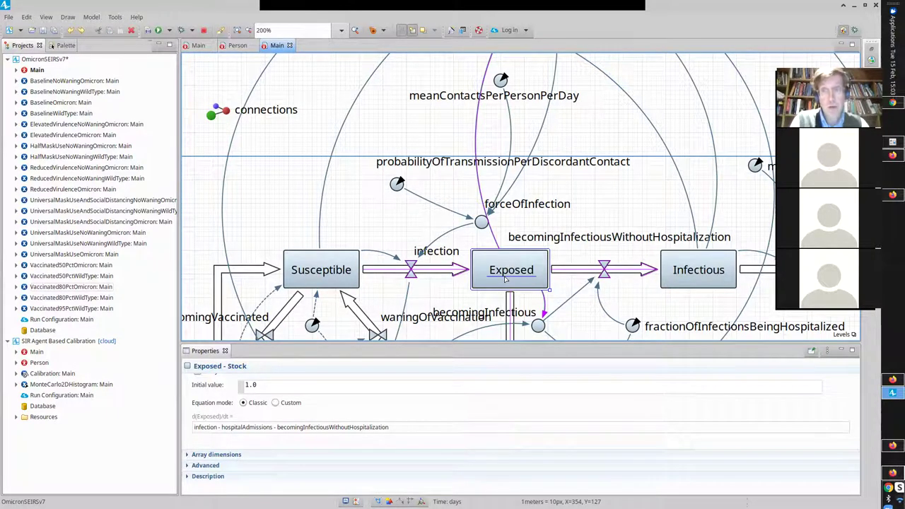
click(357, 256)
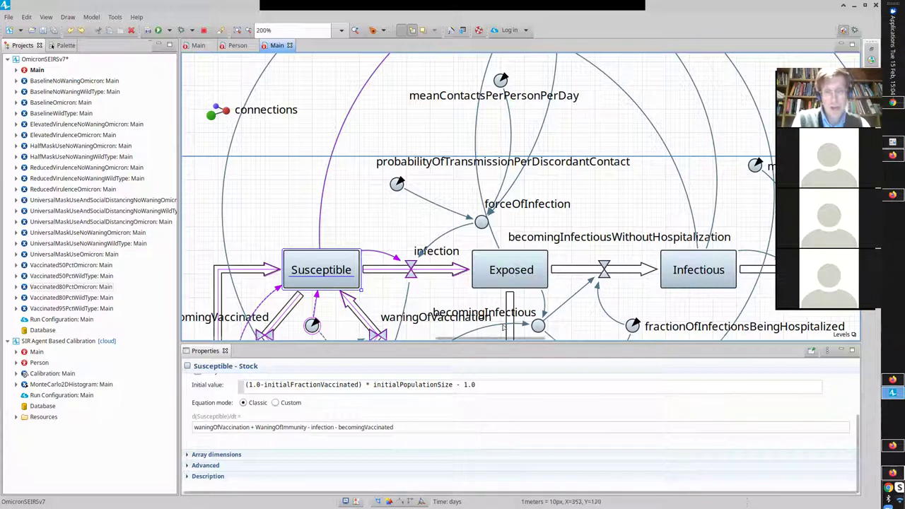
click(484, 387)
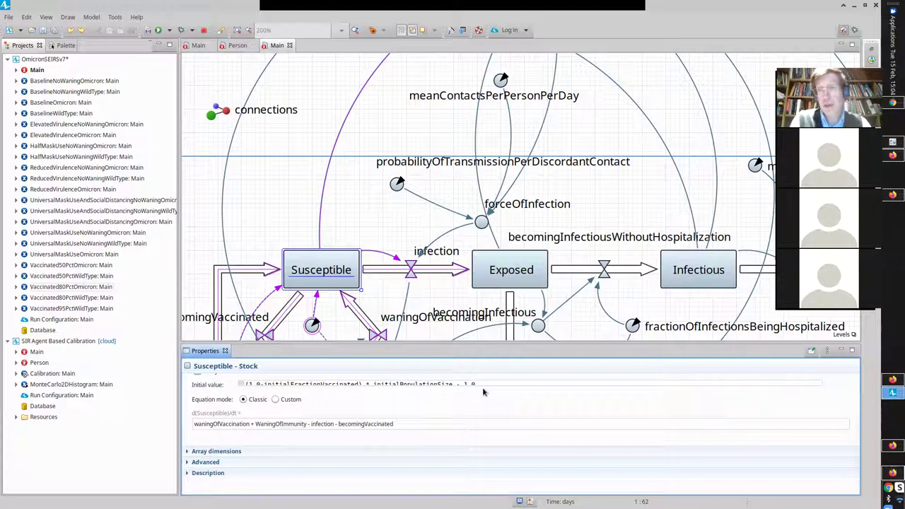
key(Up)
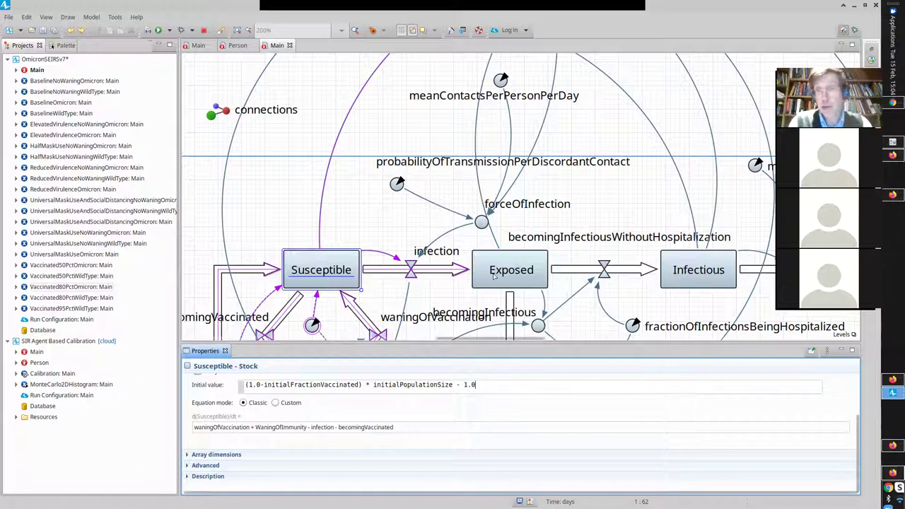
Replace the trailing 1.0 with Exposed and draw a link from Exposed to Susceptible.
key(shift+Left)
key(shift+Left)
key(shift+Left)
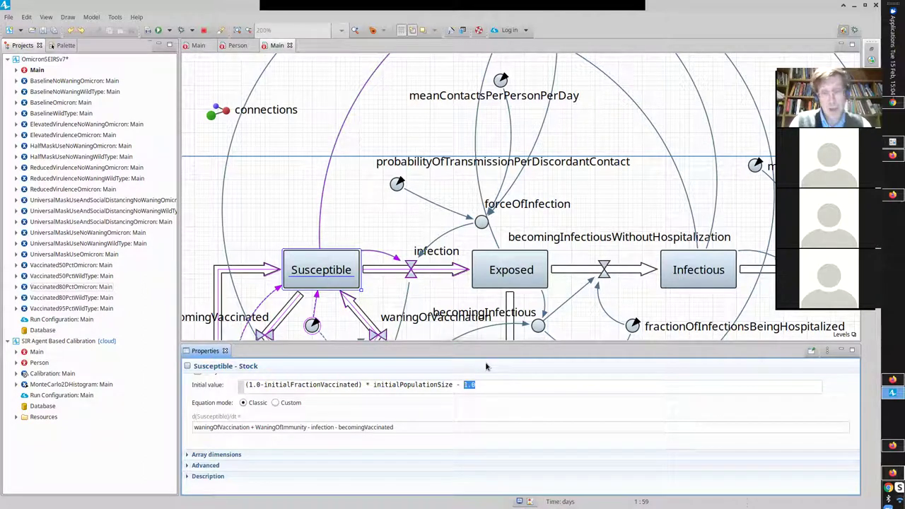
text(Exposed)
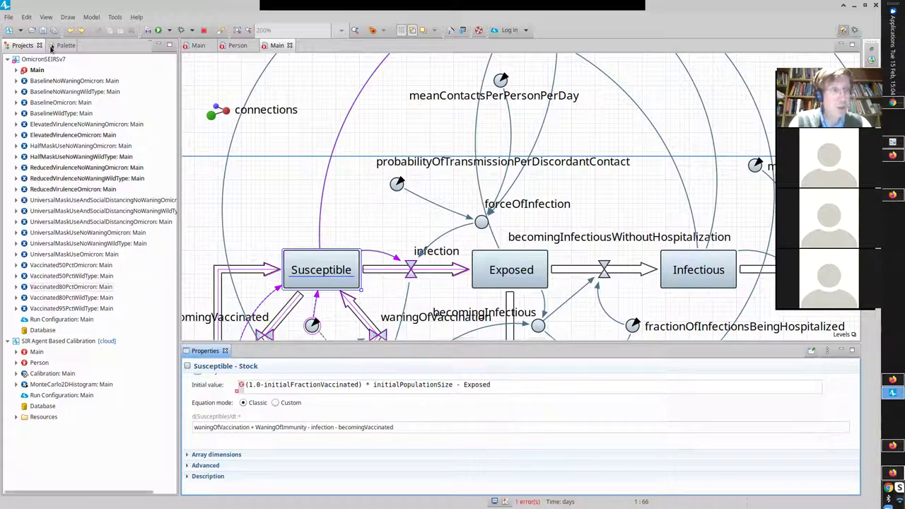
click(57, 46)
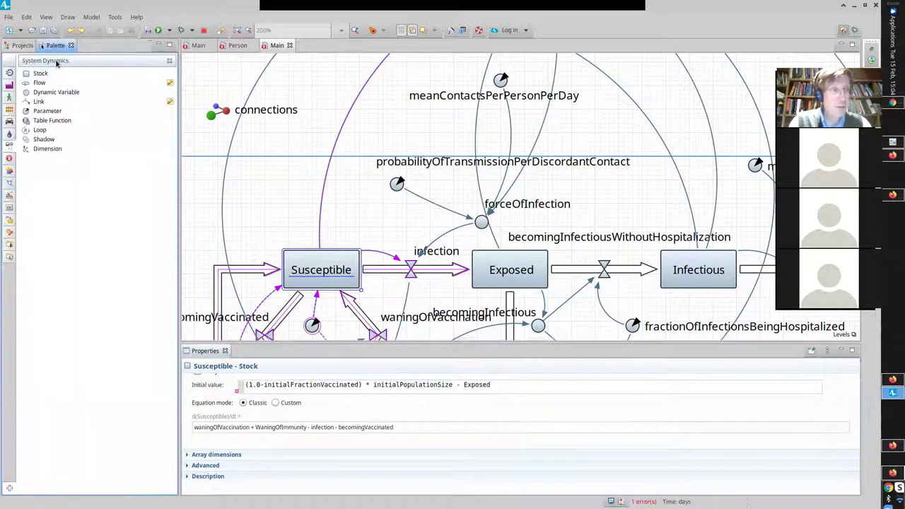
click(35, 102)
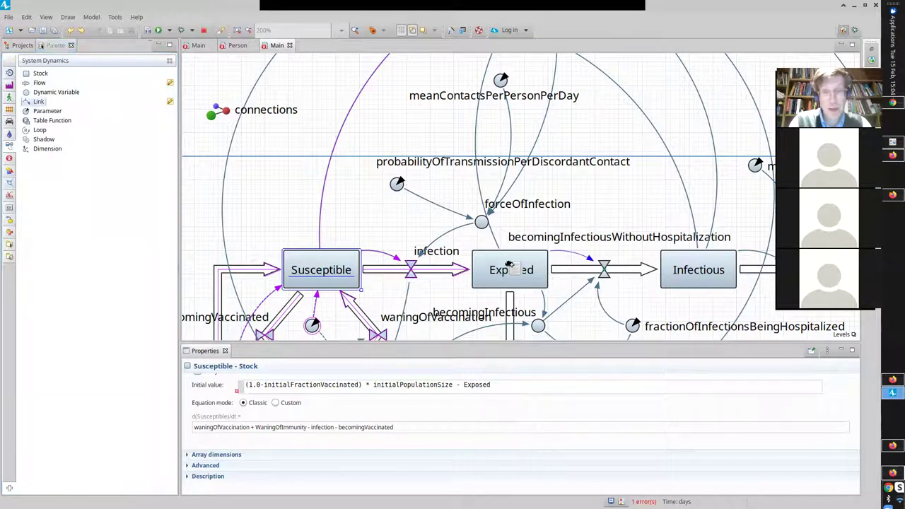
click(507, 244)
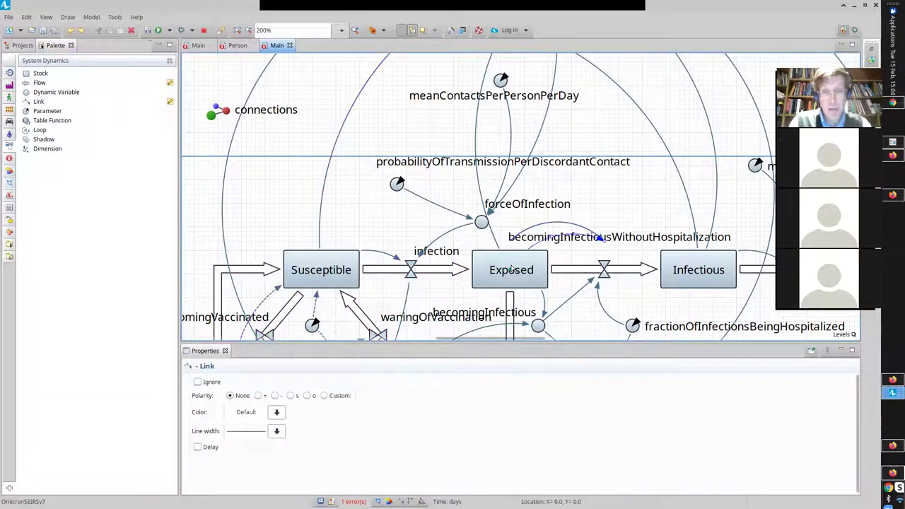
click(494, 277)
click(345, 284)
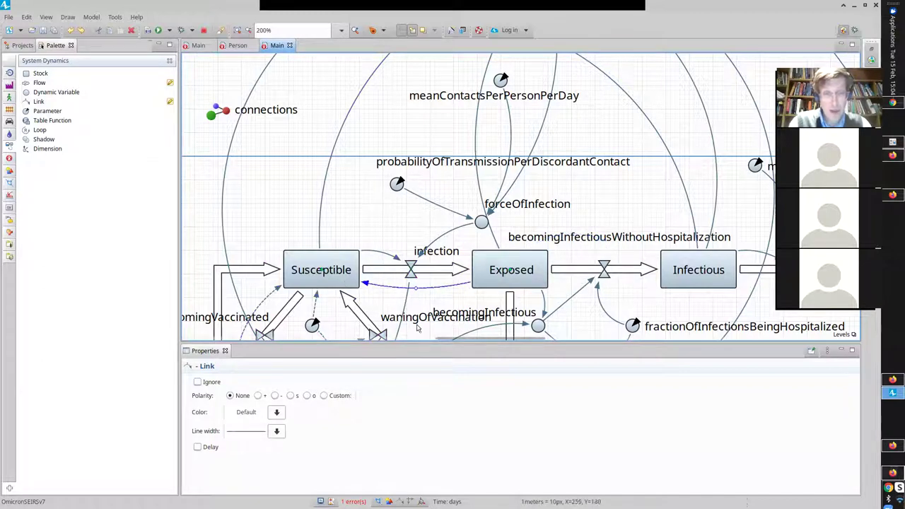
Check the new link and review Susceptible's updated initial value expression.
click(439, 301)
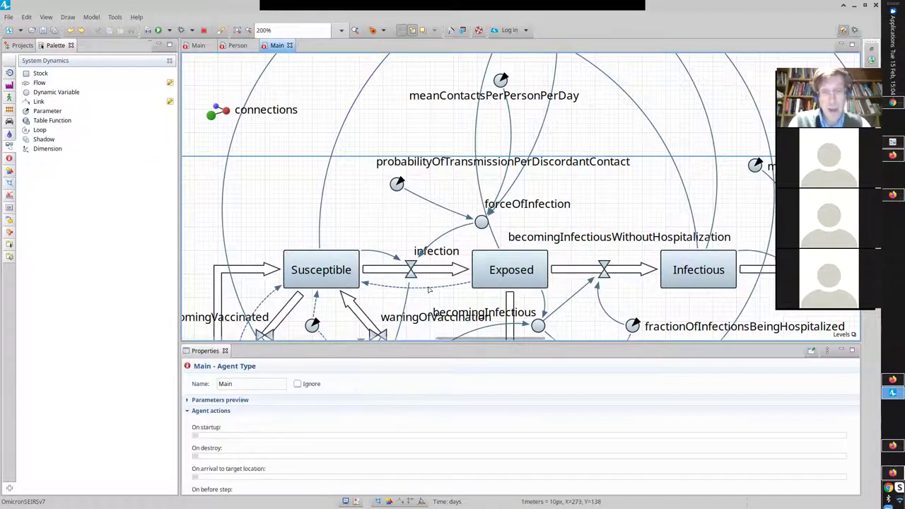
click(429, 286)
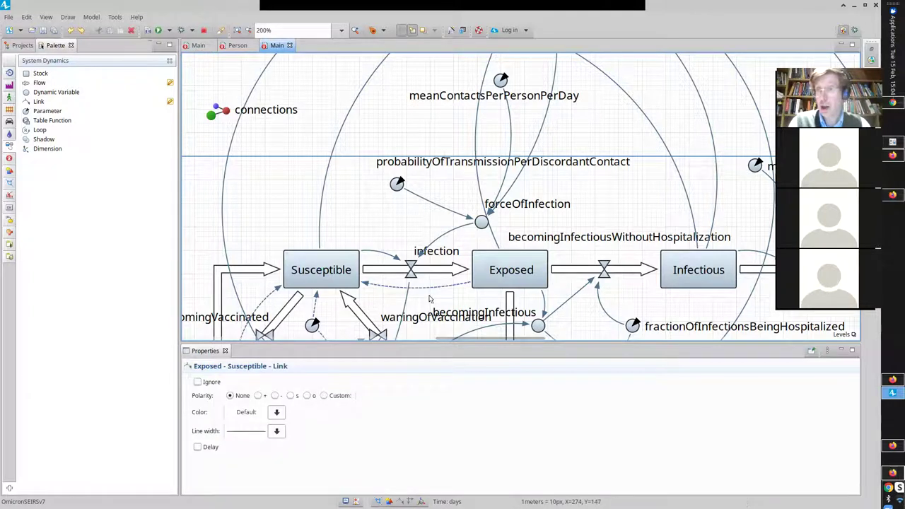
click(428, 300)
click(338, 277)
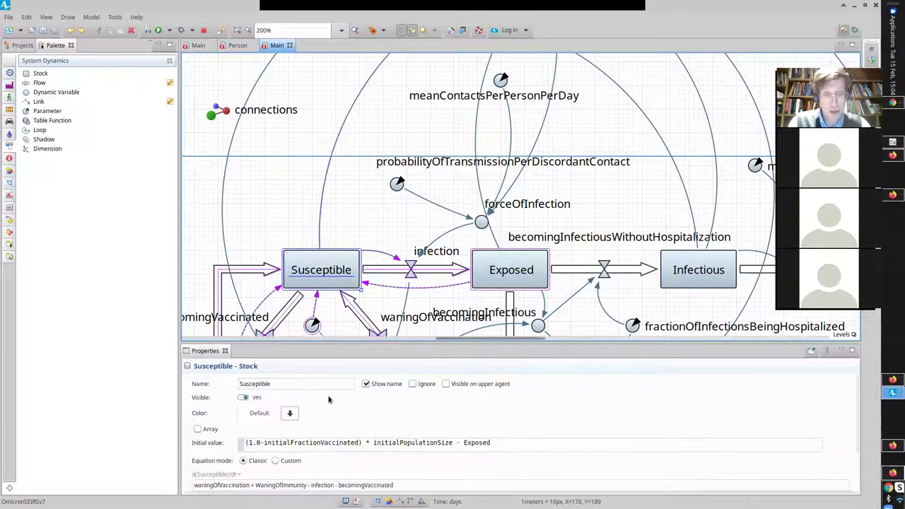
click(380, 447)
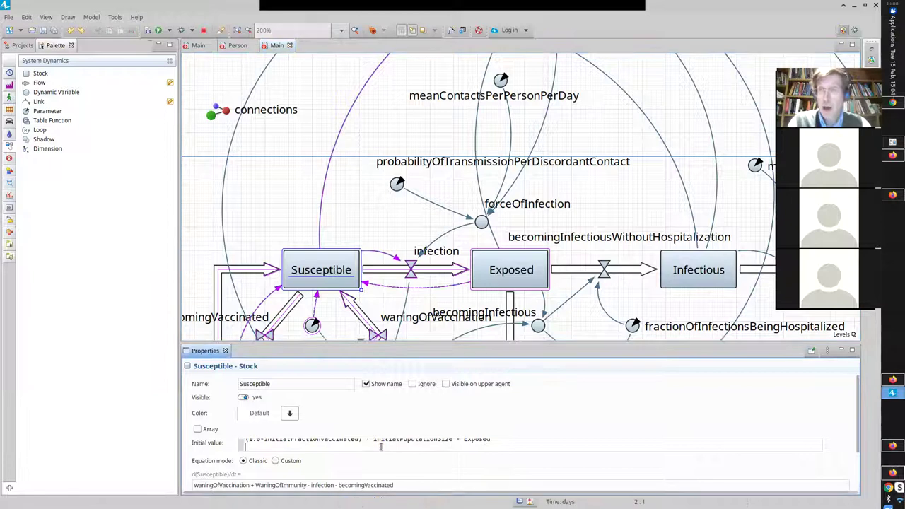
scroll(380, 447, up, 1)
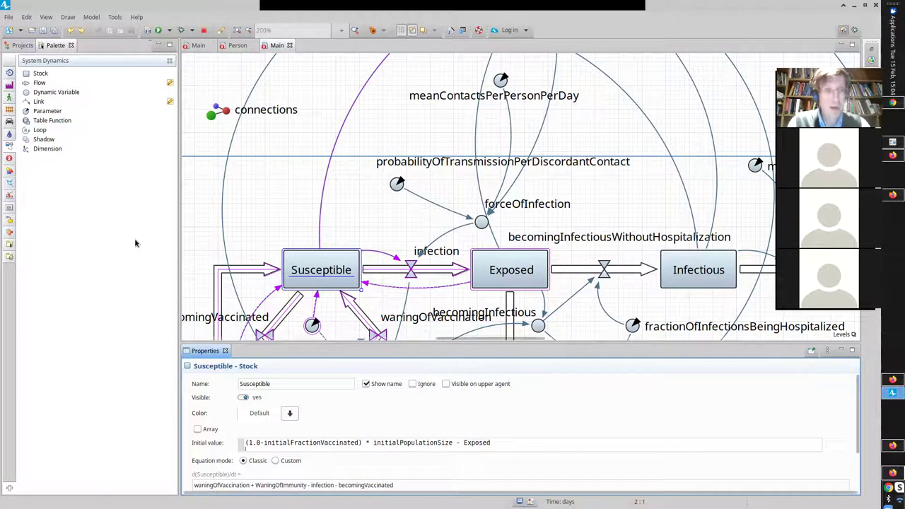
click(22, 46)
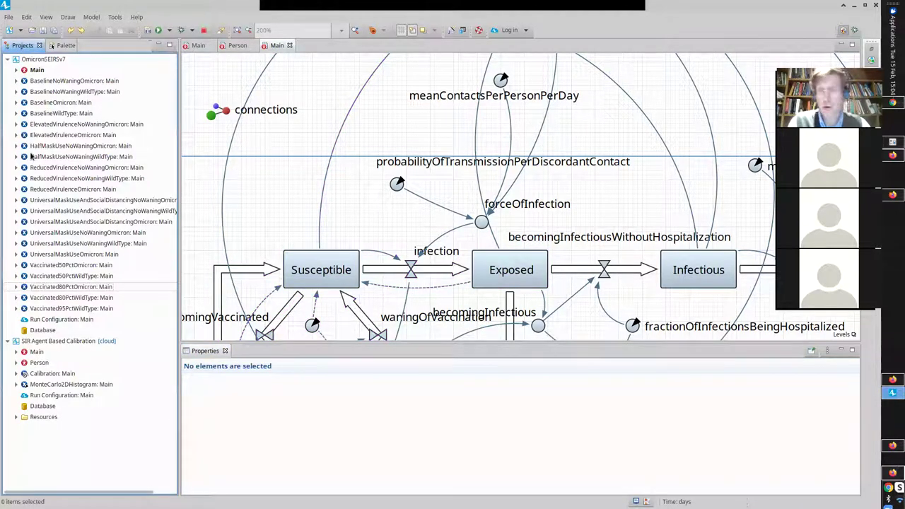
click(397, 286)
click(327, 273)
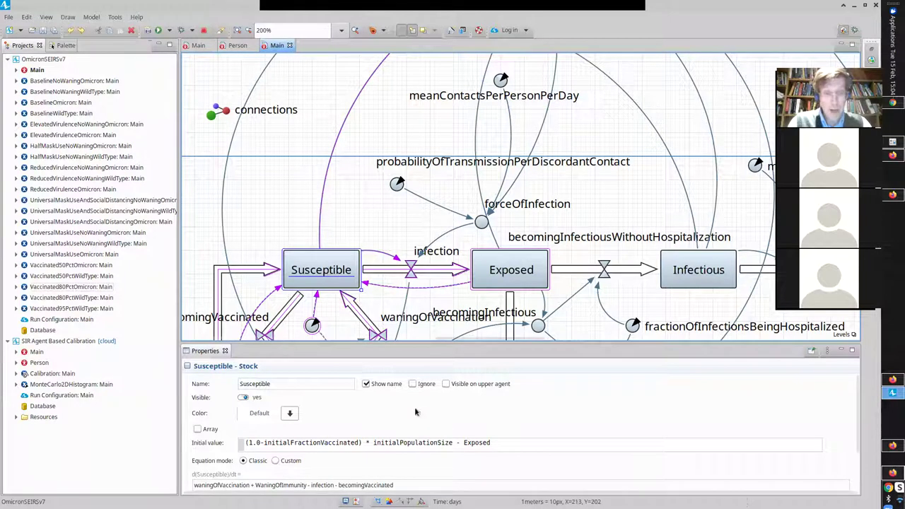
drag(362, 443, 196, 422)
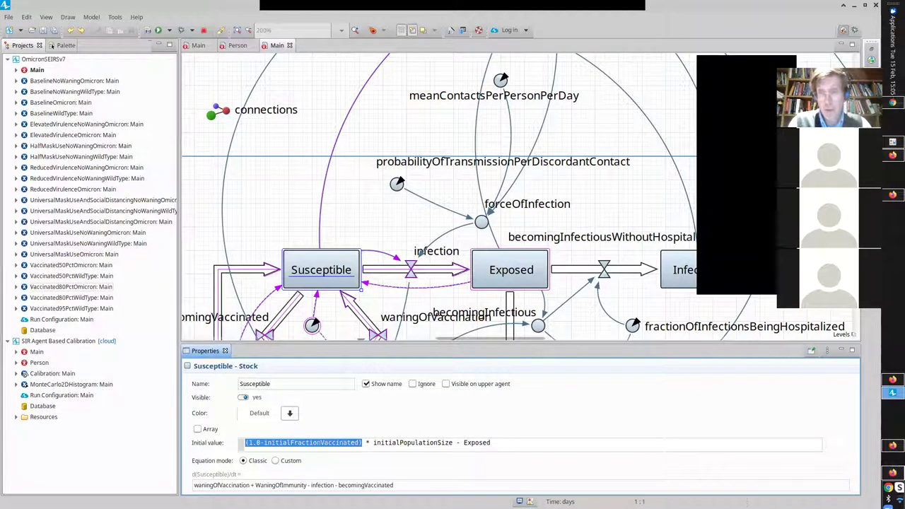
scroll(438, 198, down, 3)
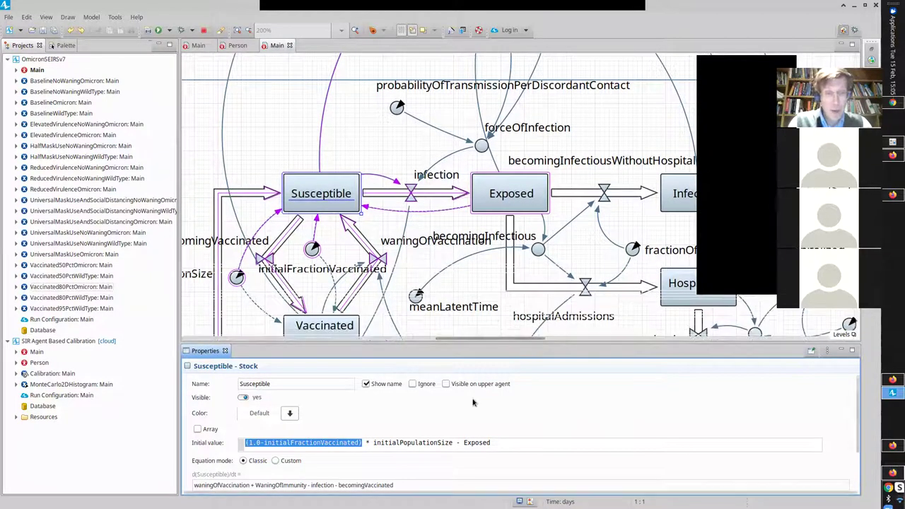
Remove the (1.0-initialFractionVaccinated) * multiplier and insert 'Vaccinated -' before Exposed.
click(347, 444)
key(Home)
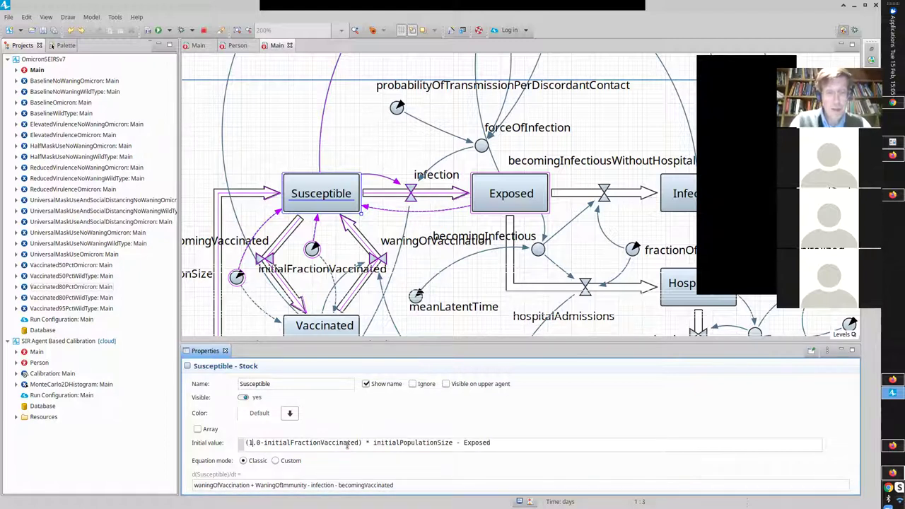
key(shift+End)
key(shift+ctrl+Left)
key(shift+ctrl+Left)
key(shift+ctrl+Left)
key(Delete)
key(ctrl+Right)
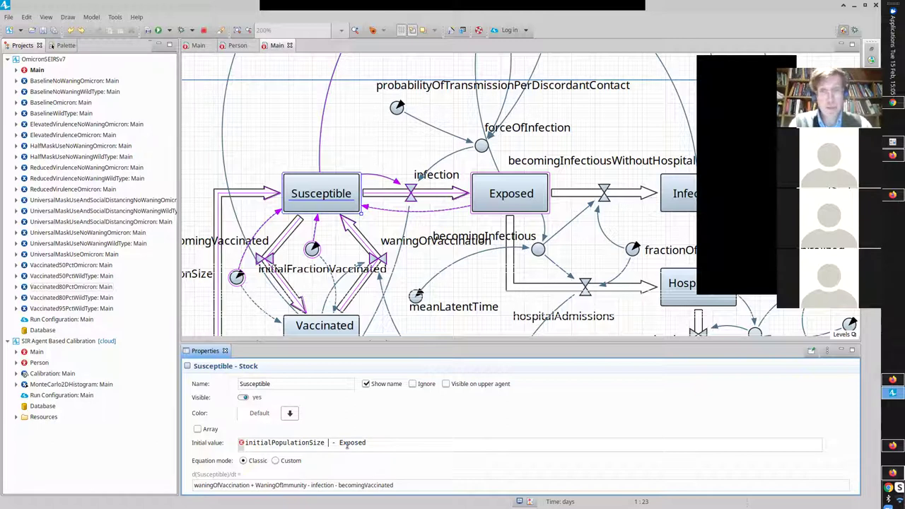
text(Vaccinated -)
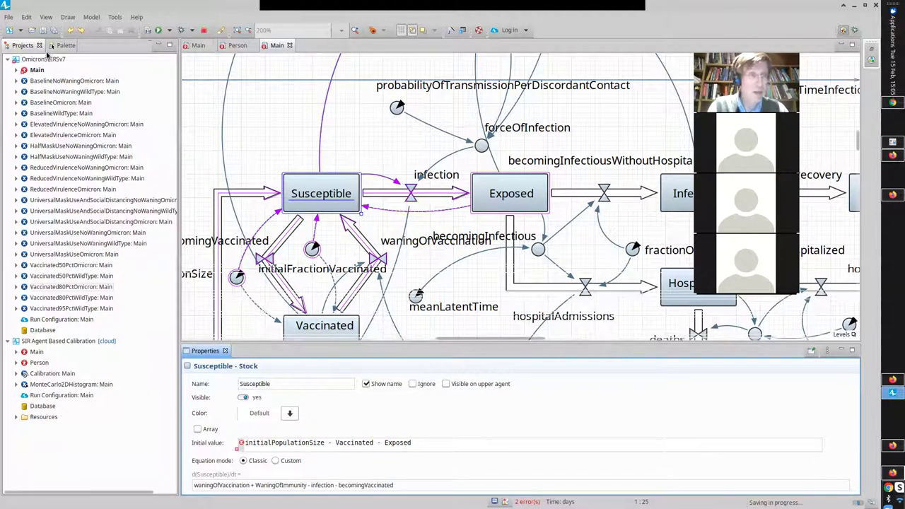
Draw a dependency link from Vaccinated to Susceptible.
click(54, 46)
mouse_move(39, 101)
mouse_down()
mouse_move(322, 331)
mouse_move(417, 329)
mouse_move(305, 244)
mouse_move(309, 216)
mouse_up()
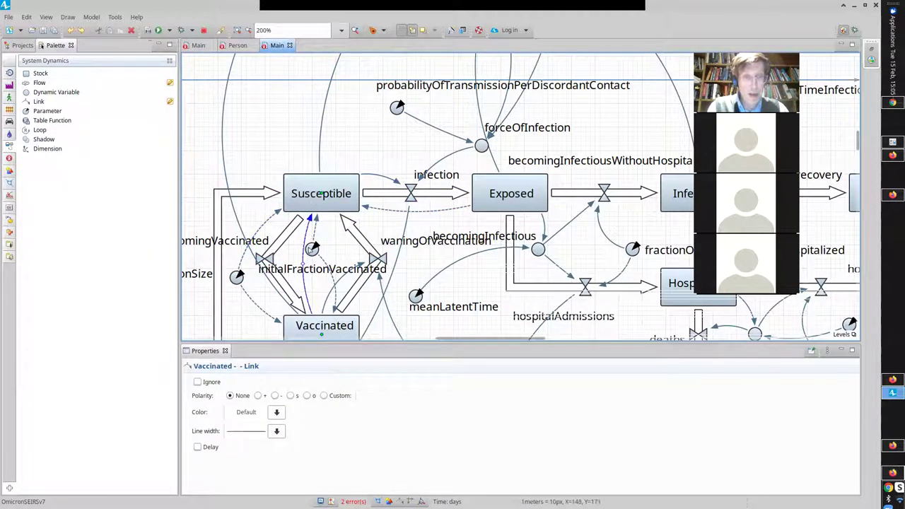
click(303, 268)
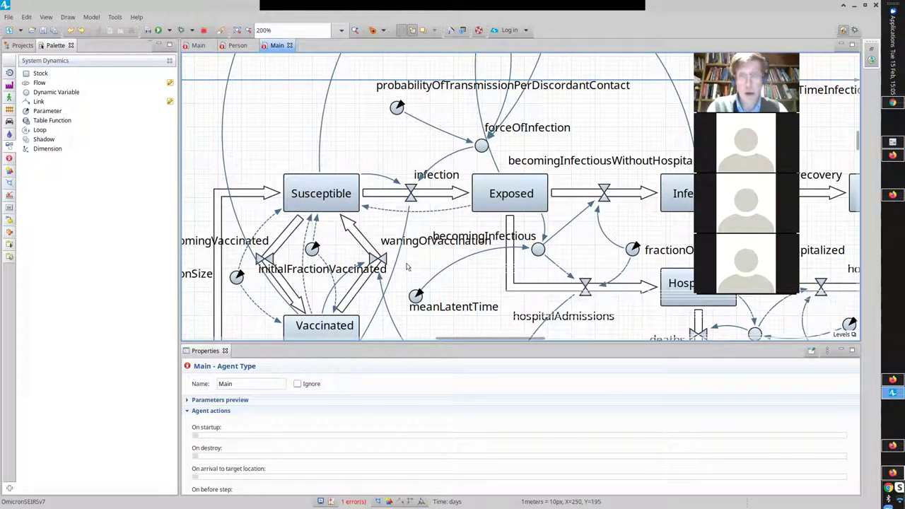
Check Susceptible's initial value error, then build the model.
click(321, 198)
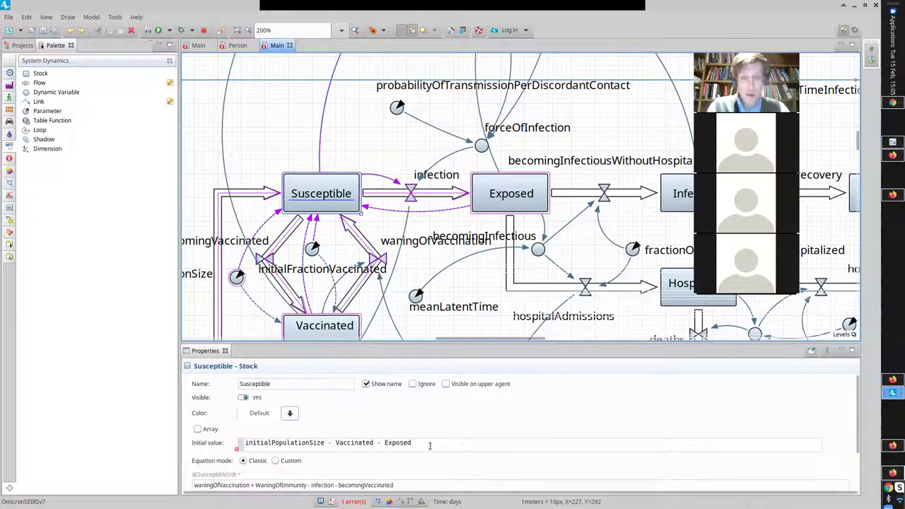
click(459, 443)
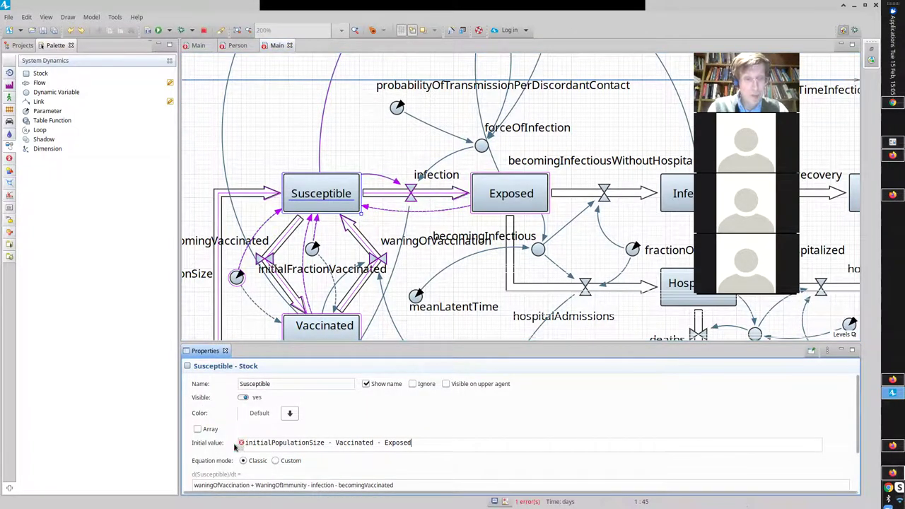
mouse_move(241, 445)
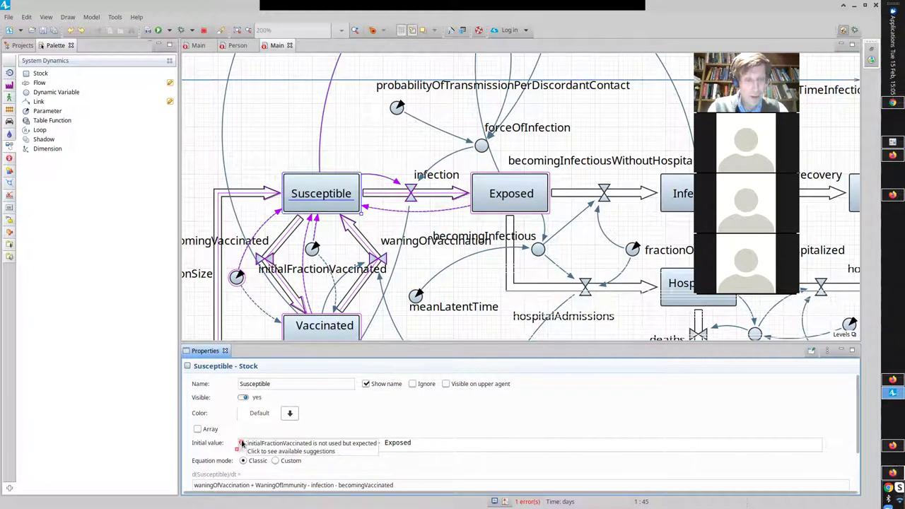
click(146, 30)
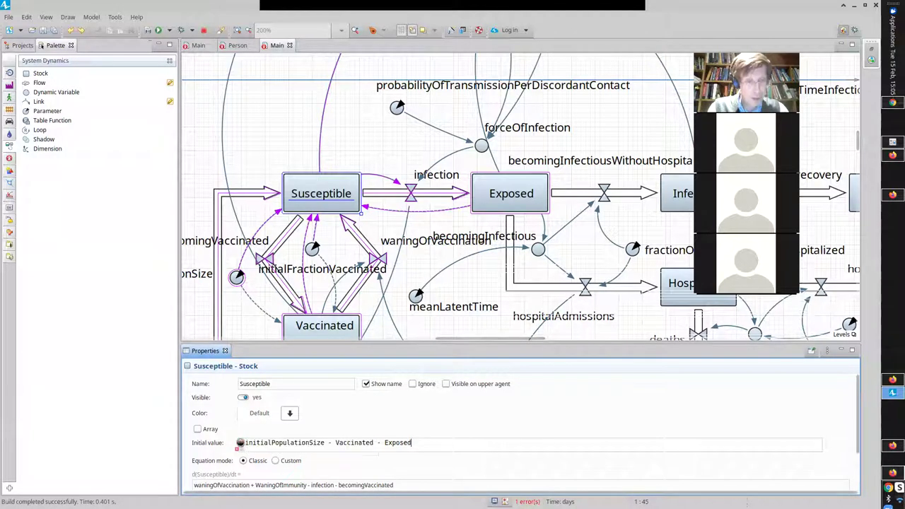
click(284, 442)
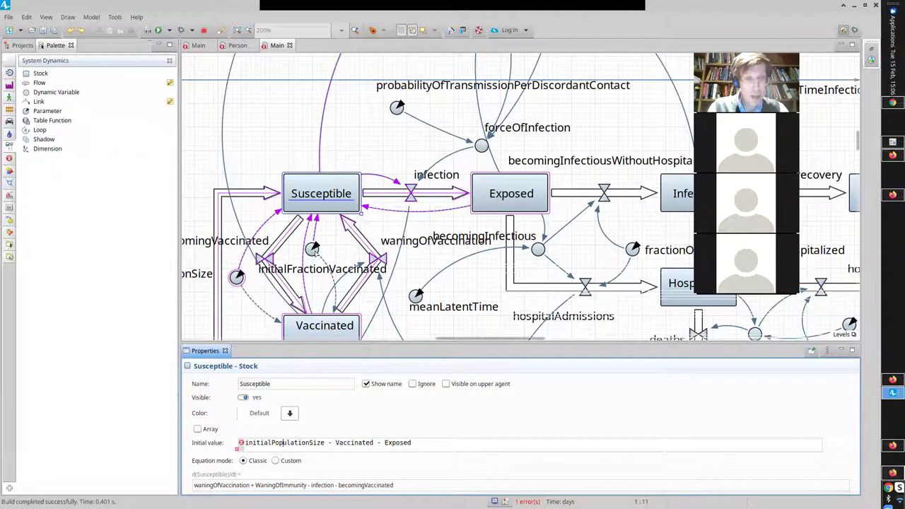
Move initialFractionVaccinated beside Vaccinated, reattach its link to Vaccinated, and save the model.
click(317, 239)
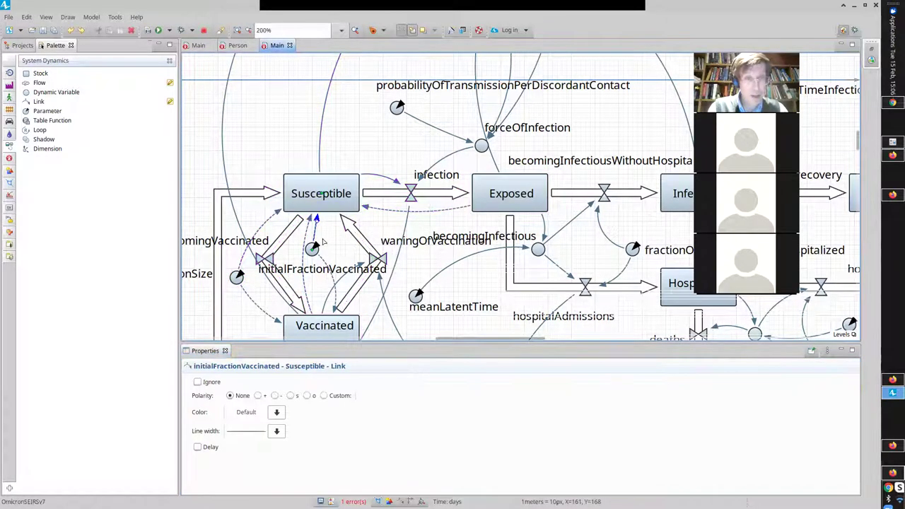
click(322, 244)
drag(311, 248, 277, 334)
click(276, 311)
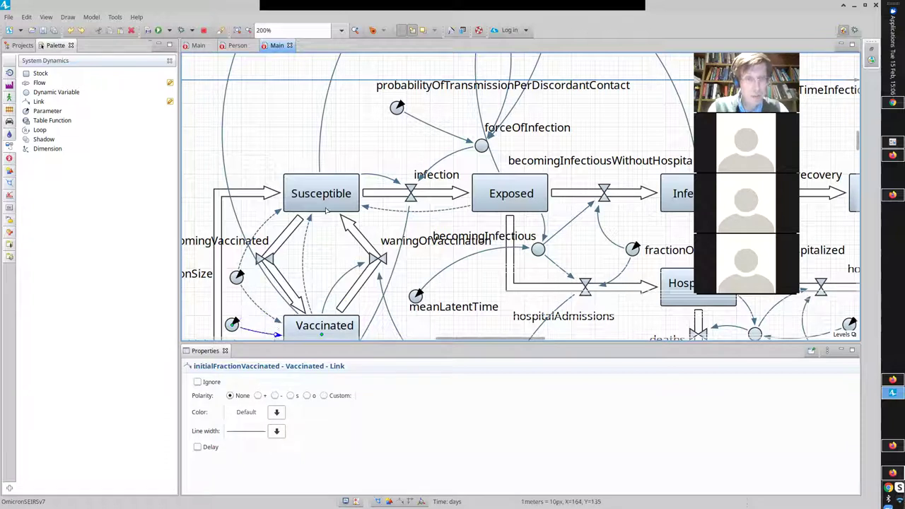
click(327, 209)
key(ctrl+s)
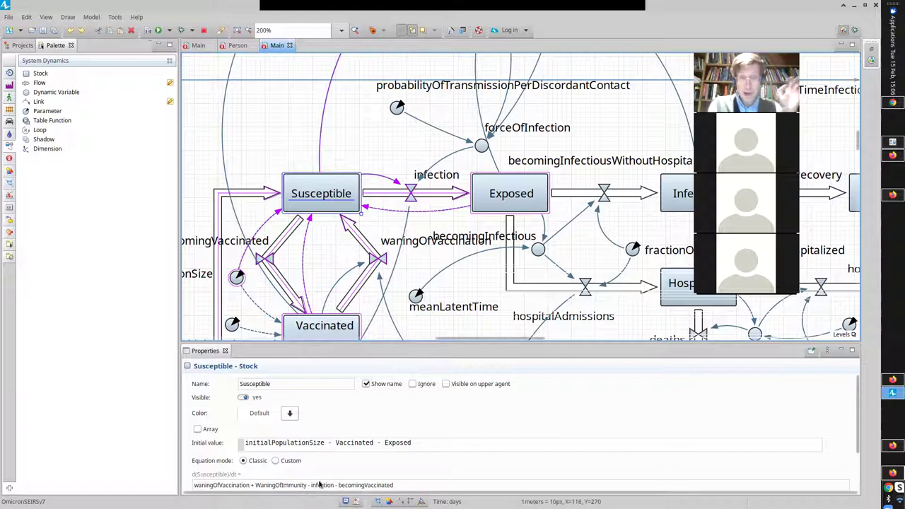
drag(326, 443, 224, 443)
double_click(396, 443)
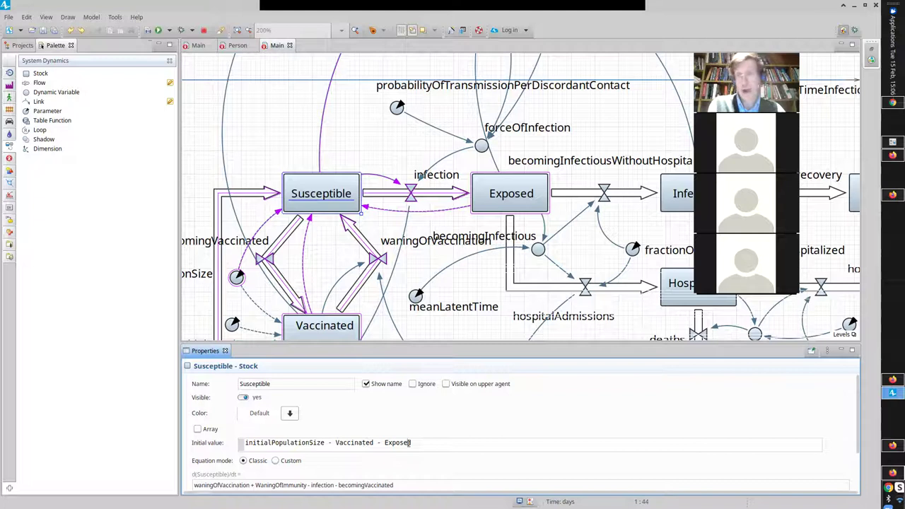
click(409, 443)
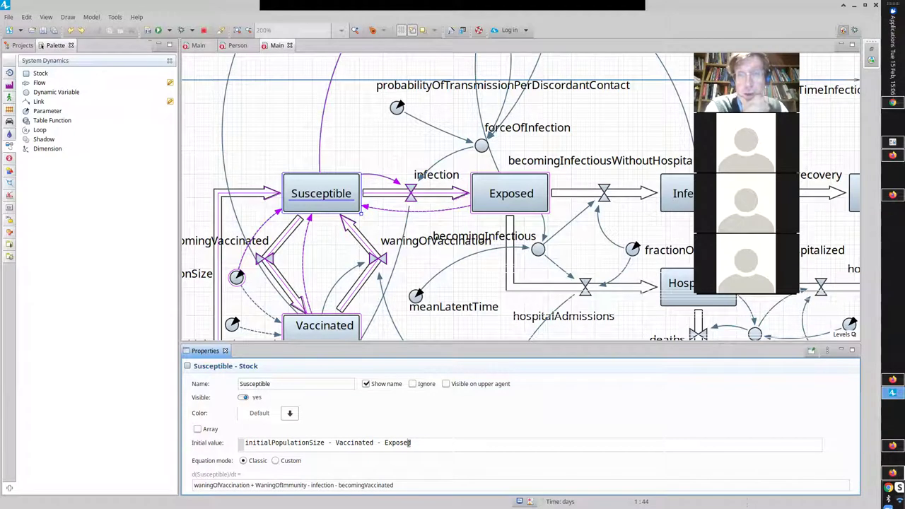
key(ctrl+s)
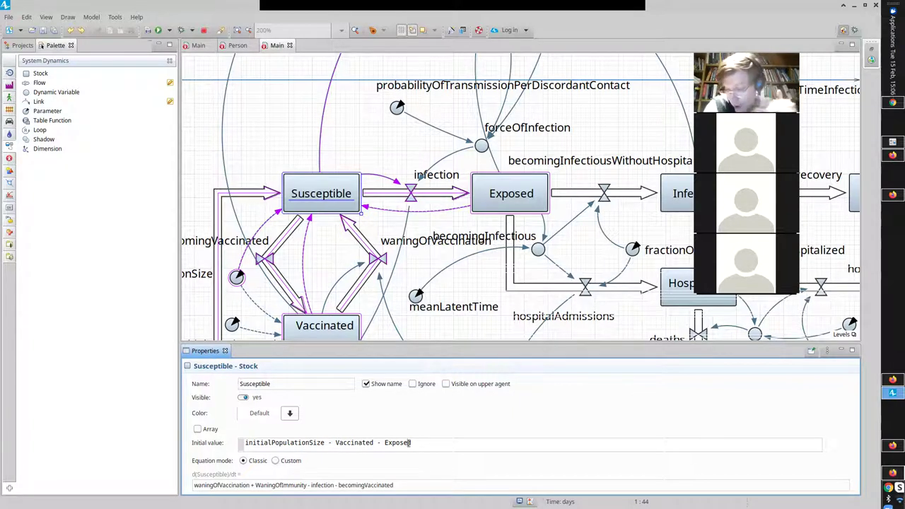
key(ctrl+s)
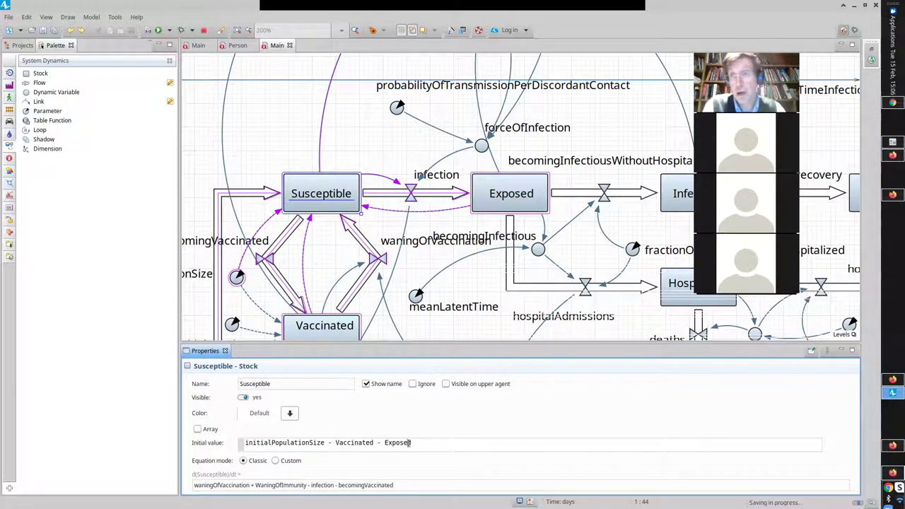
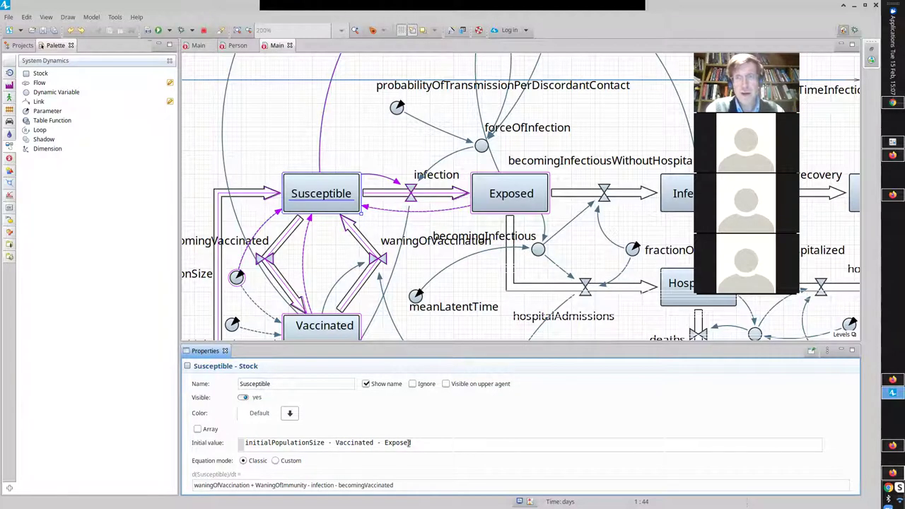
Replace the Palette with the OmicronSEIRSv7 project tree listing its scenario experiments.
drag(261, 215, 133, 229)
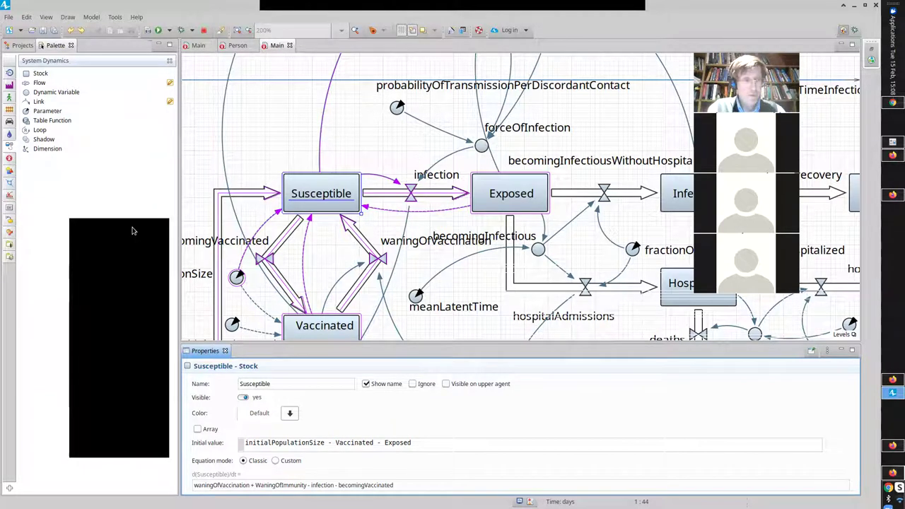
click(12, 48)
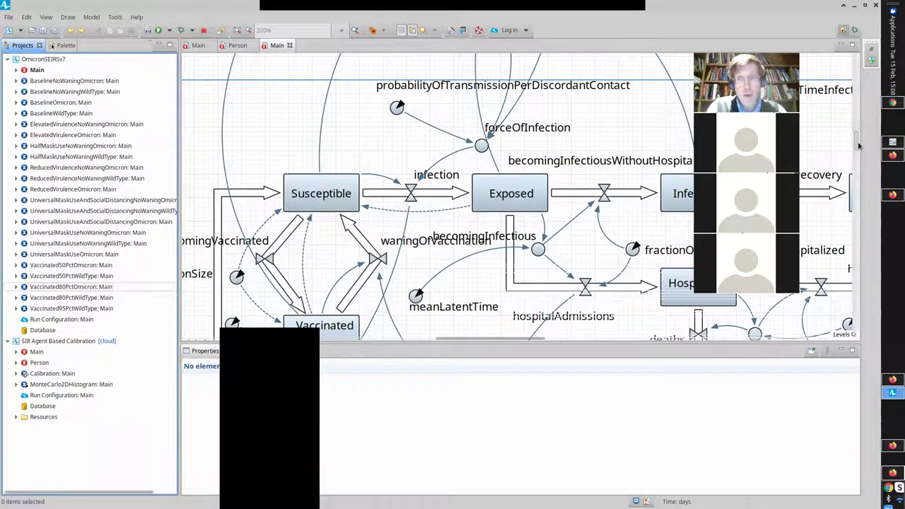
Scroll and pan the Main diagram up to reveal currentPopulationSize, fractionInfectious and their connections.
scroll(857, 138, up, 3)
scroll(857, 128, up, 2)
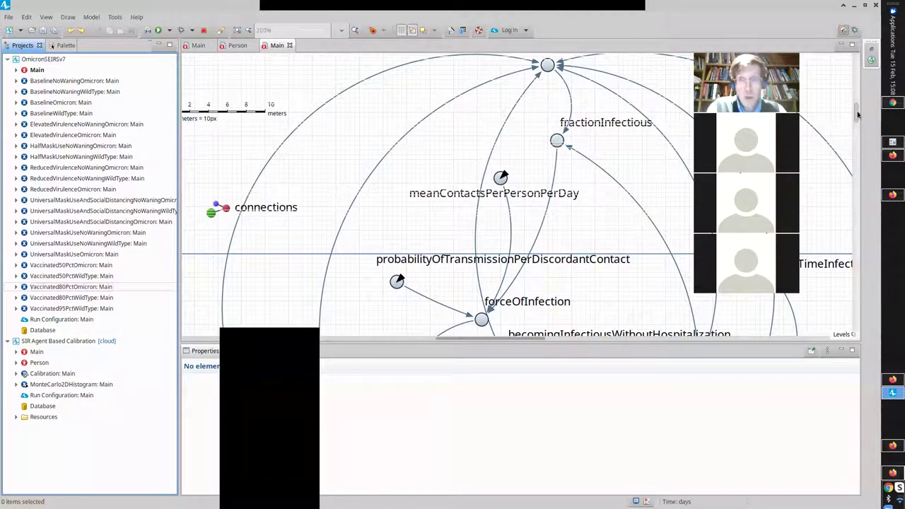
drag(857, 115, 857, 144)
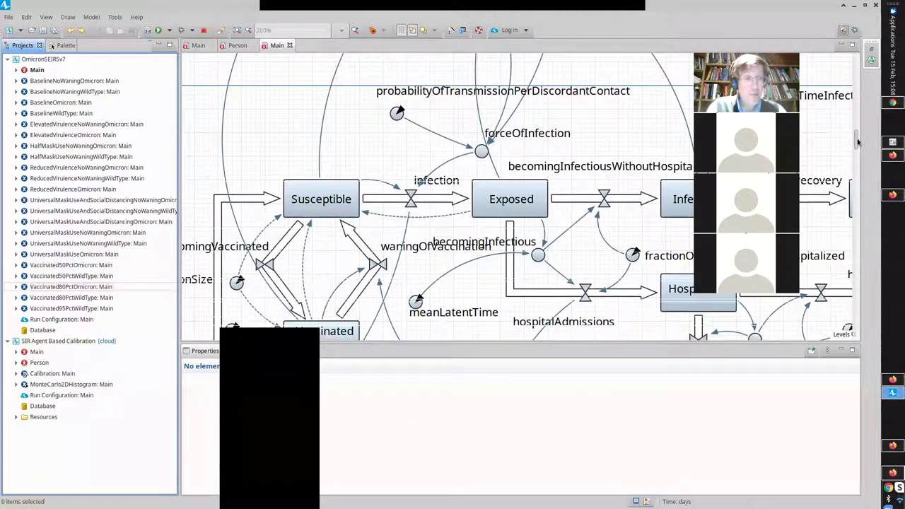
drag(856, 144, 855, 148)
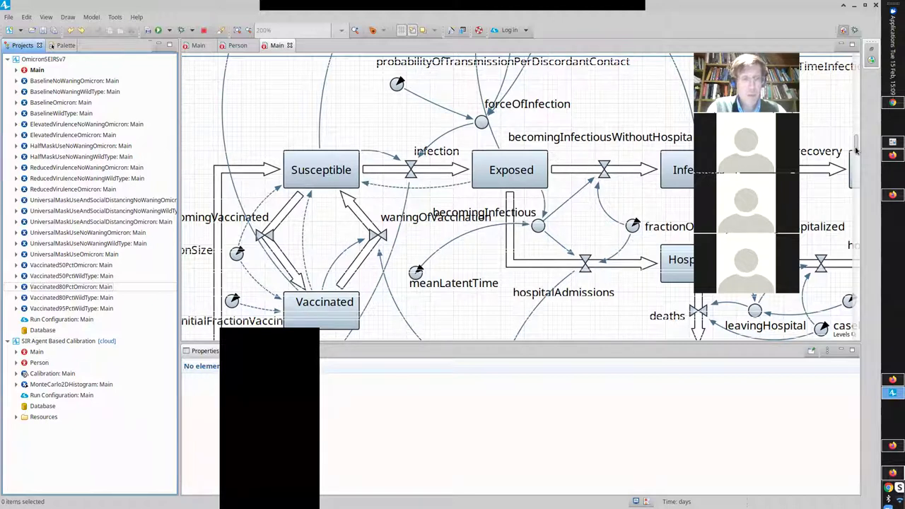
drag(856, 148, 856, 117)
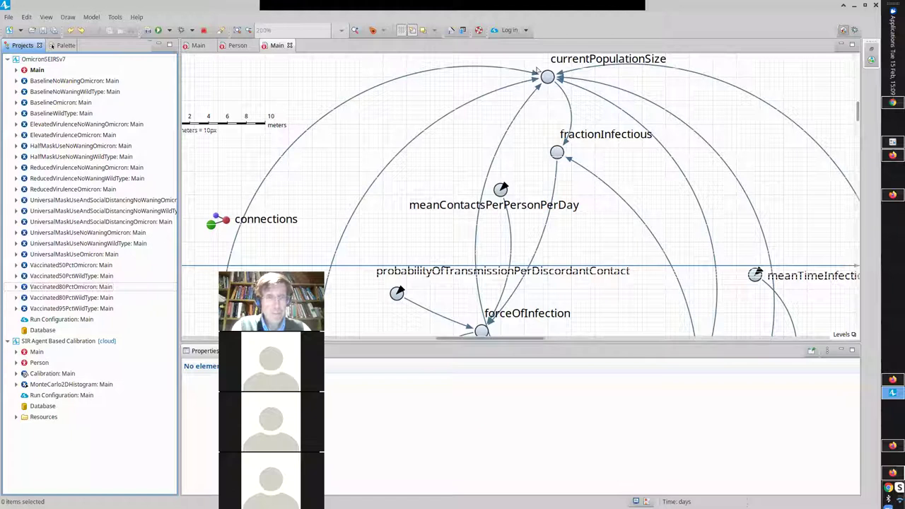
Inspect currentPopulationSize's formula, leaving its stock sum ending with + Vaccinated unchanged.
click(548, 76)
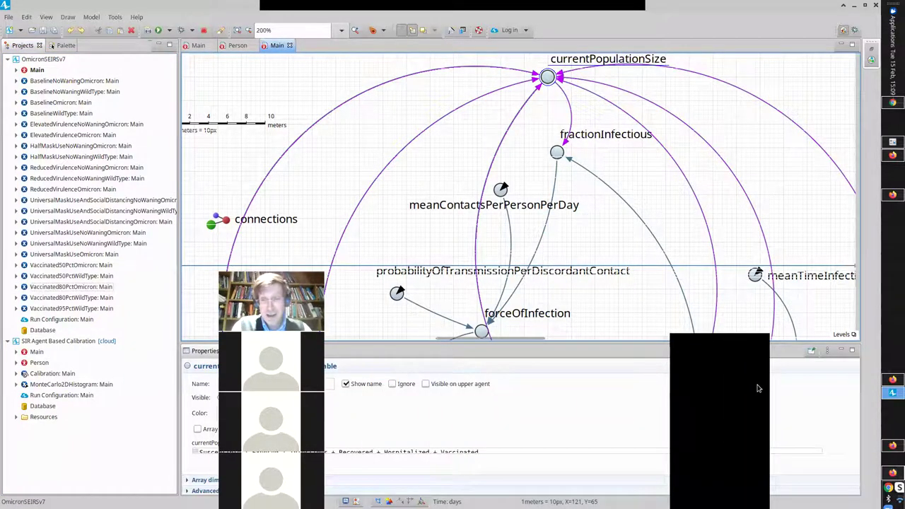
click(760, 388)
scroll(852, 415, down, 2)
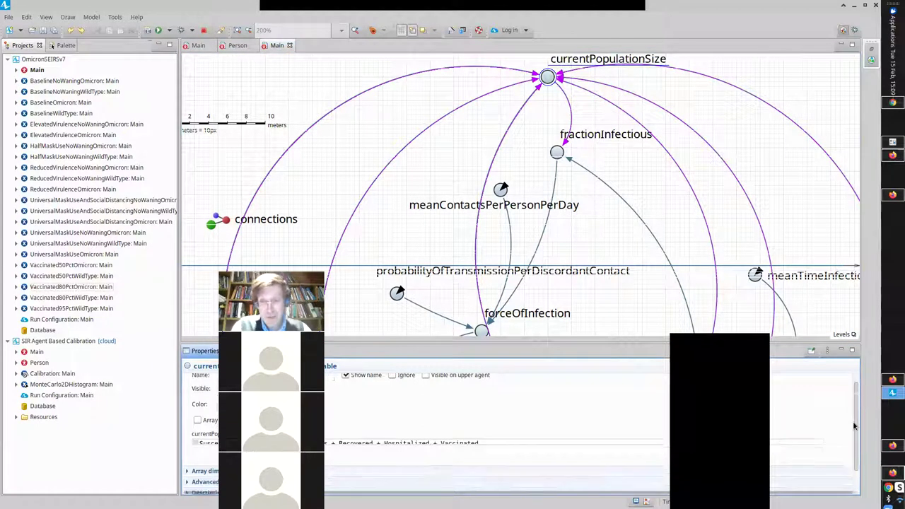
click(556, 422)
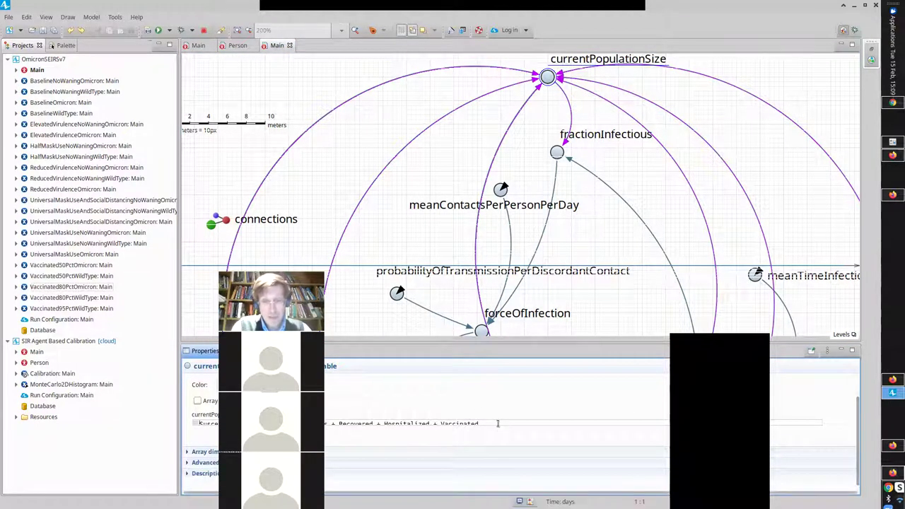
key(Return)
key(BackSpace)
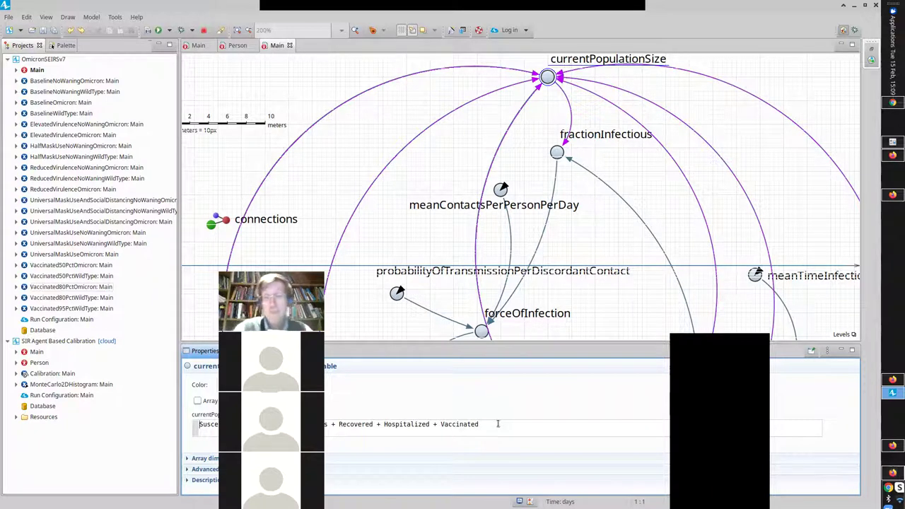
click(548, 80)
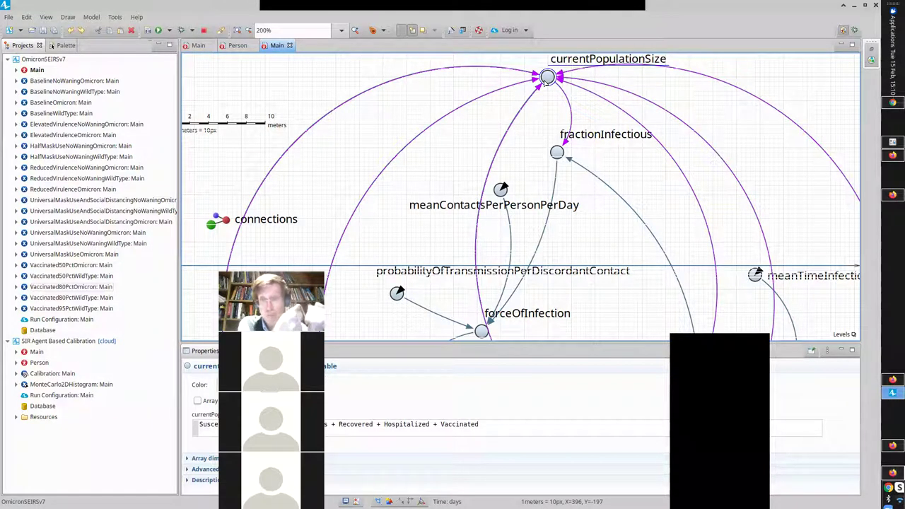
mouse_move(852, 94)
mouse_down()
mouse_move(856, 133)
mouse_move(856, 90)
mouse_up()
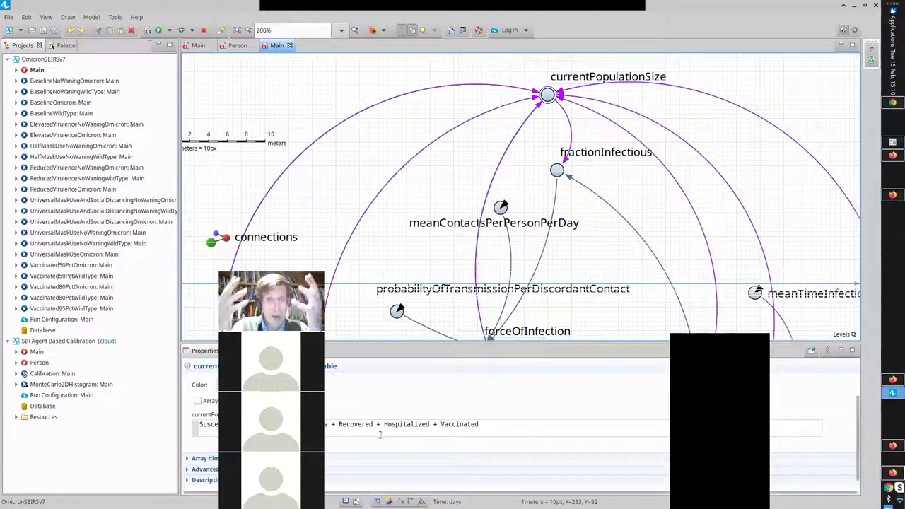
click(451, 424)
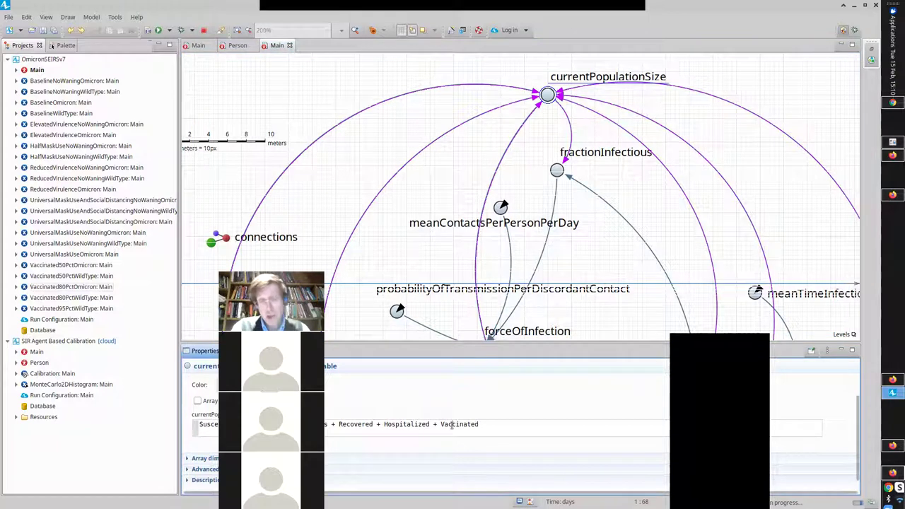
key(shift+End)
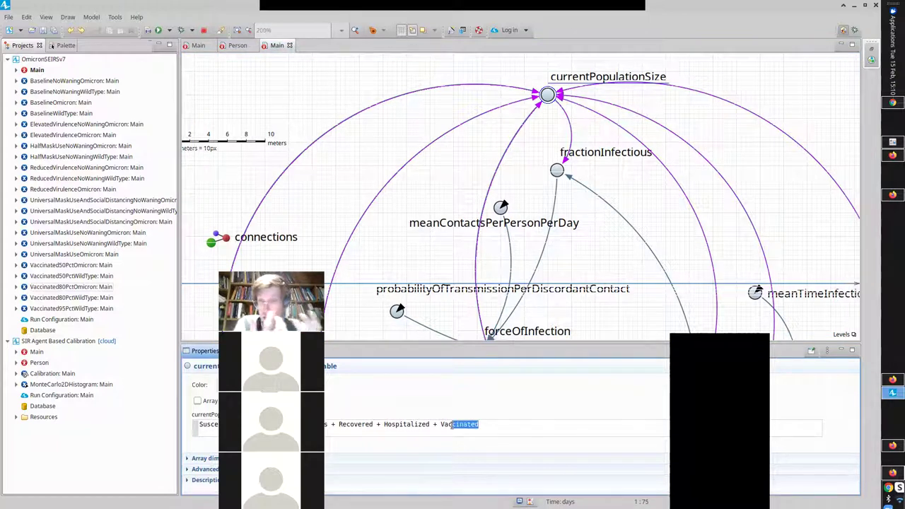
key(End)
key(shift+Home)
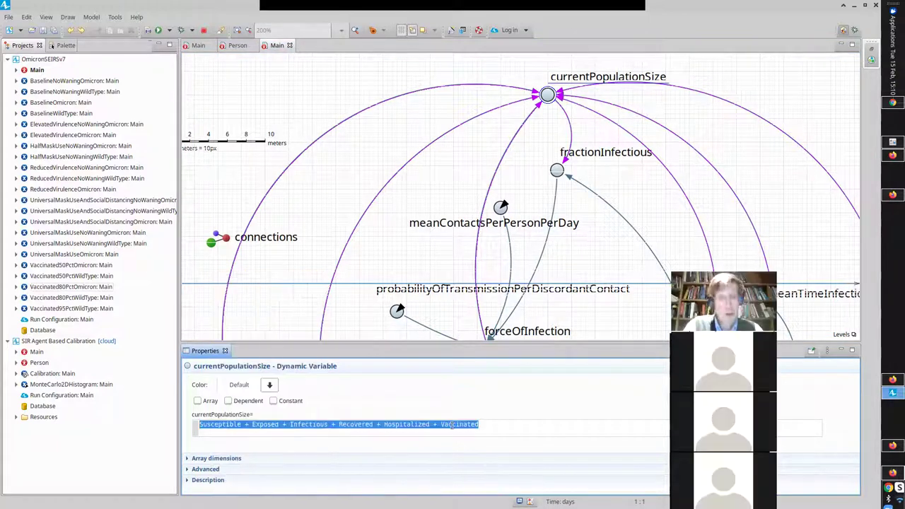
key(Home)
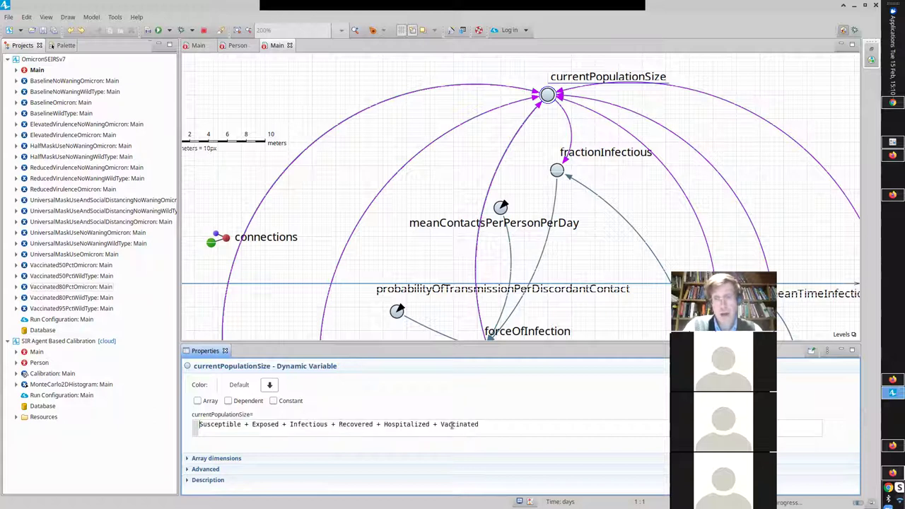
key(Return)
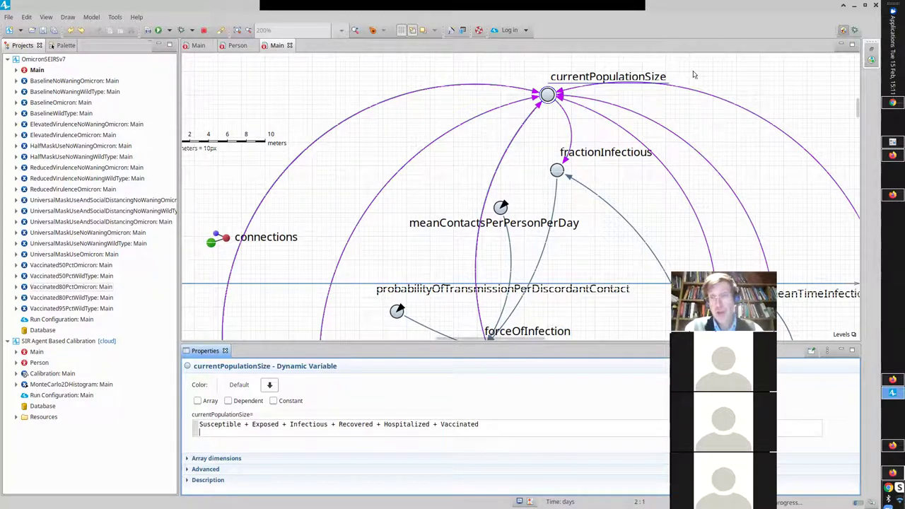
Check the Vaccinated stock's initial value and initialFractionVaccinated's default value of 0.0.
drag(857, 116, 856, 147)
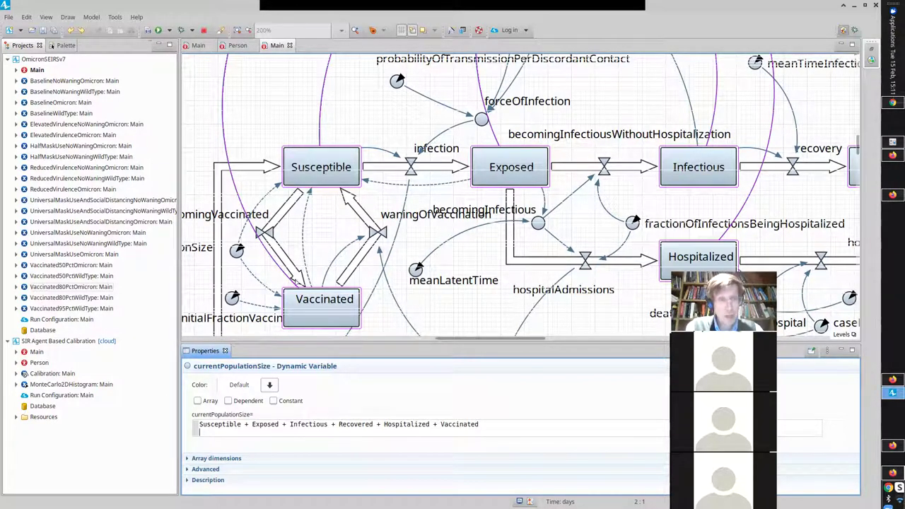
click(322, 313)
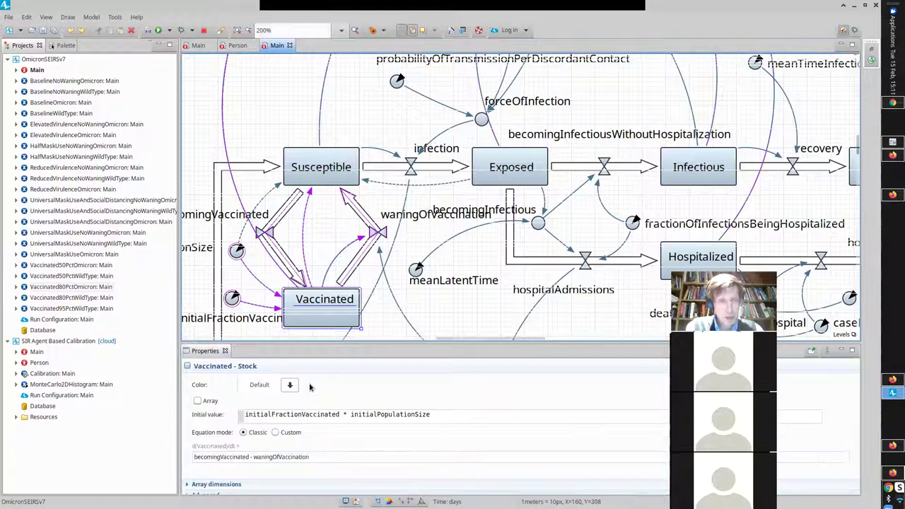
click(237, 249)
click(232, 297)
double_click(258, 422)
click(261, 422)
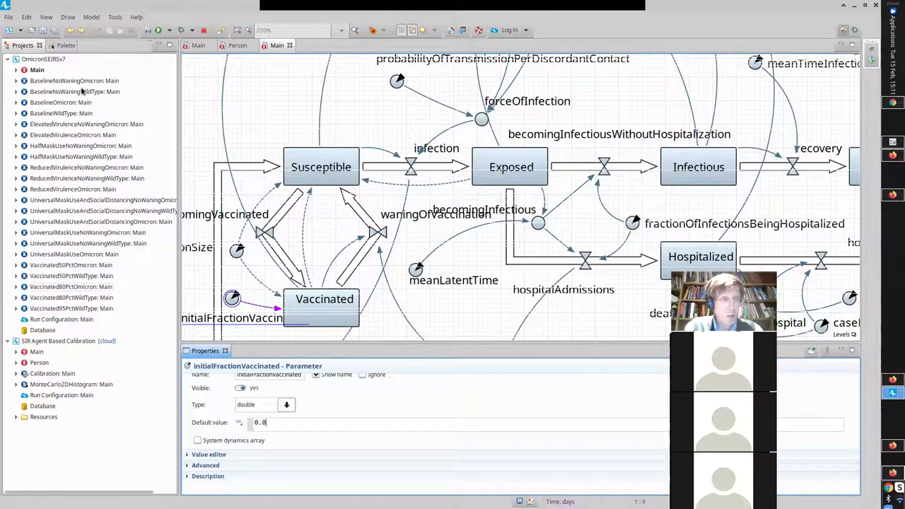
Open Vaccinated50PctWildType's settings (initialPopulationSize 1.2E6, meanTimeInfectious 14.0) and run it.
click(72, 266)
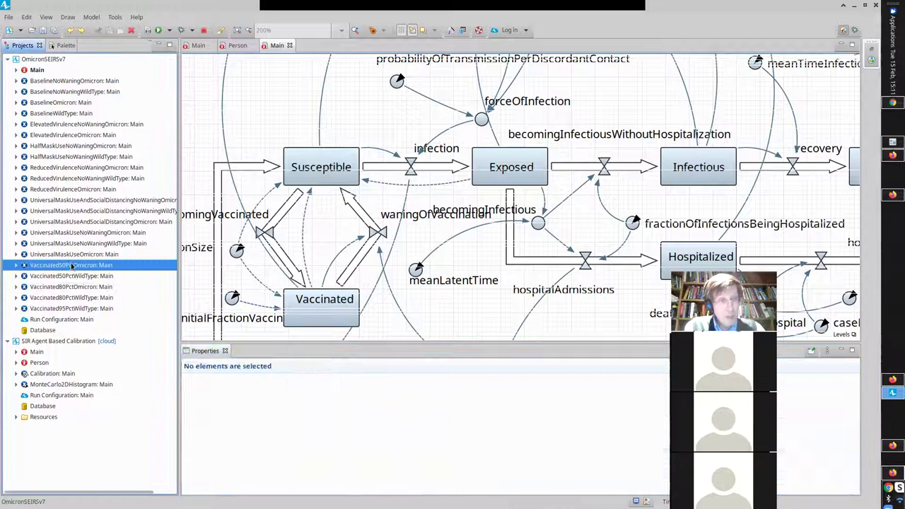
click(66, 278)
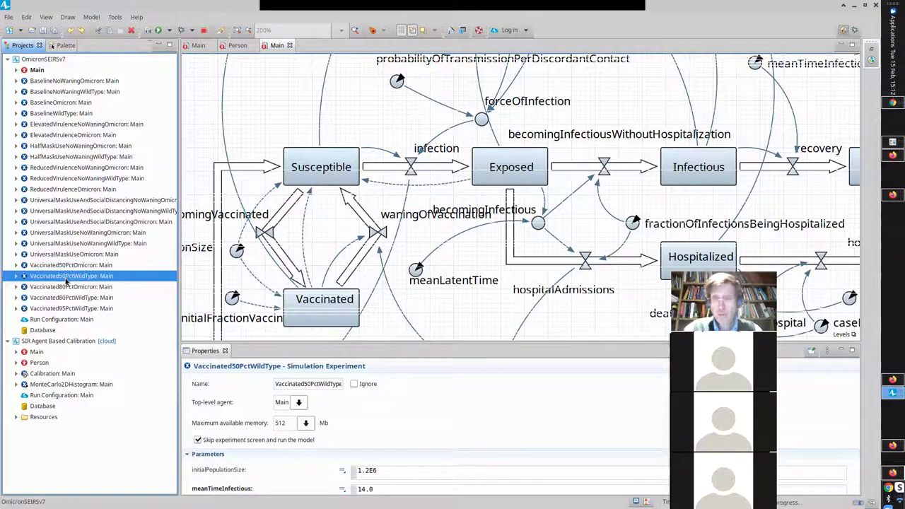
right_click(66, 281)
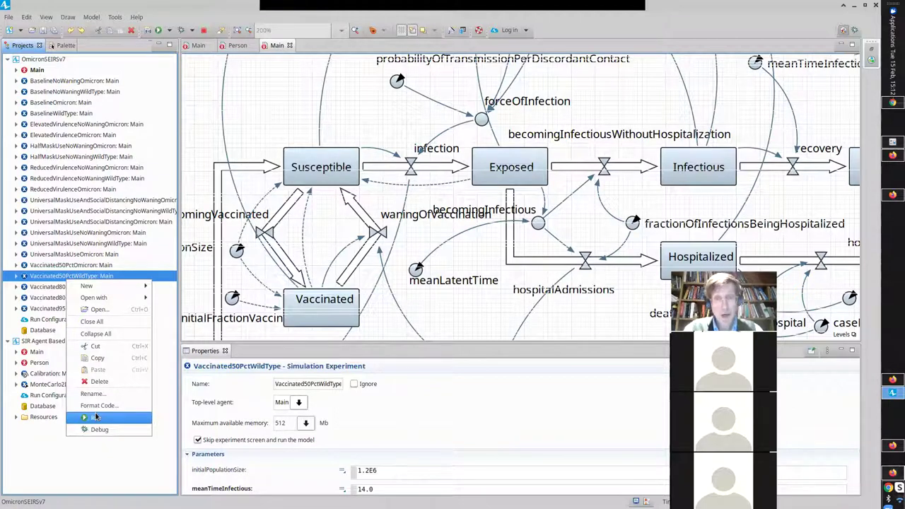
click(178, 286)
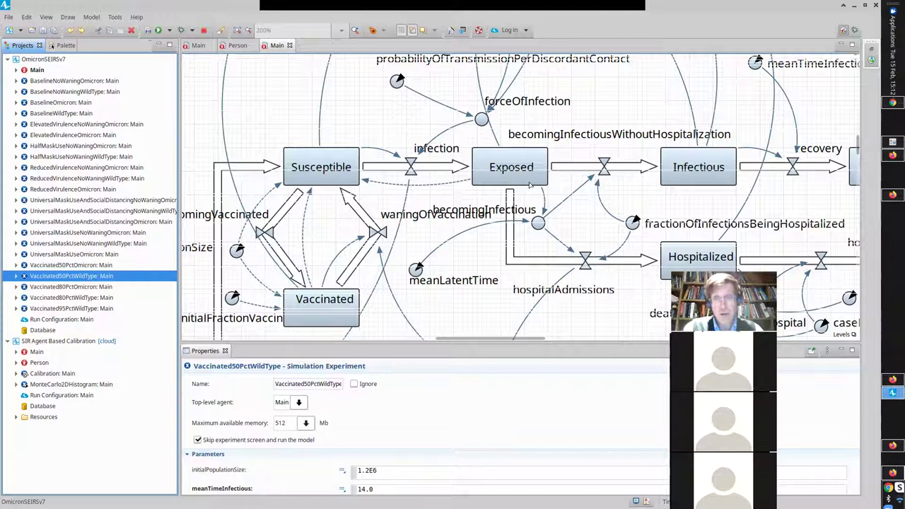
click(669, 180)
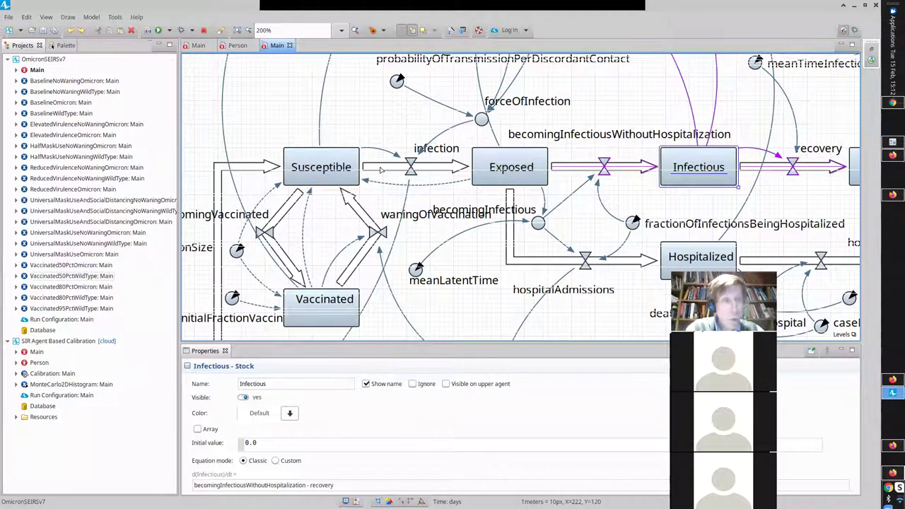
click(60, 277)
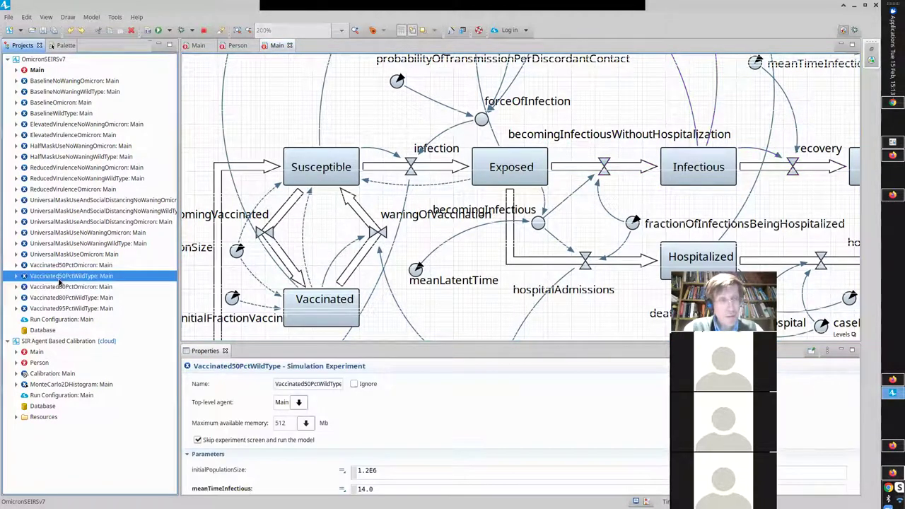
click(59, 103)
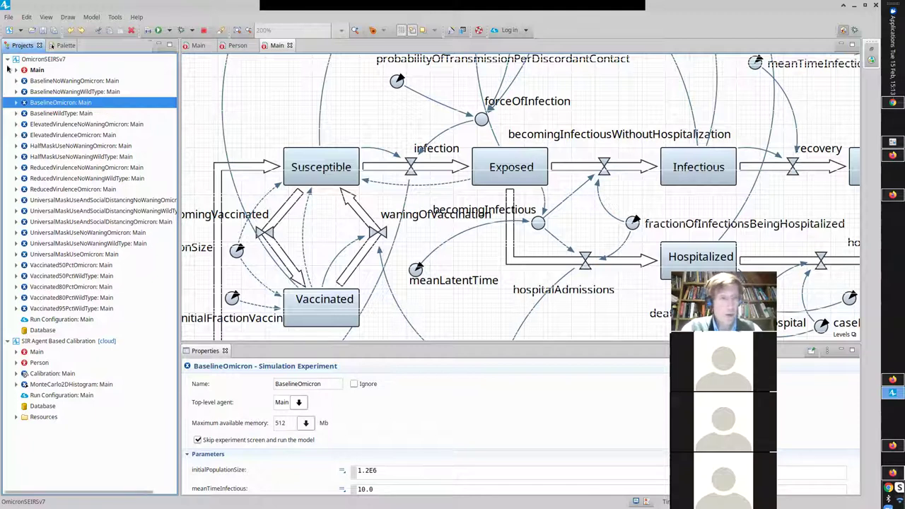
right_click(45, 104)
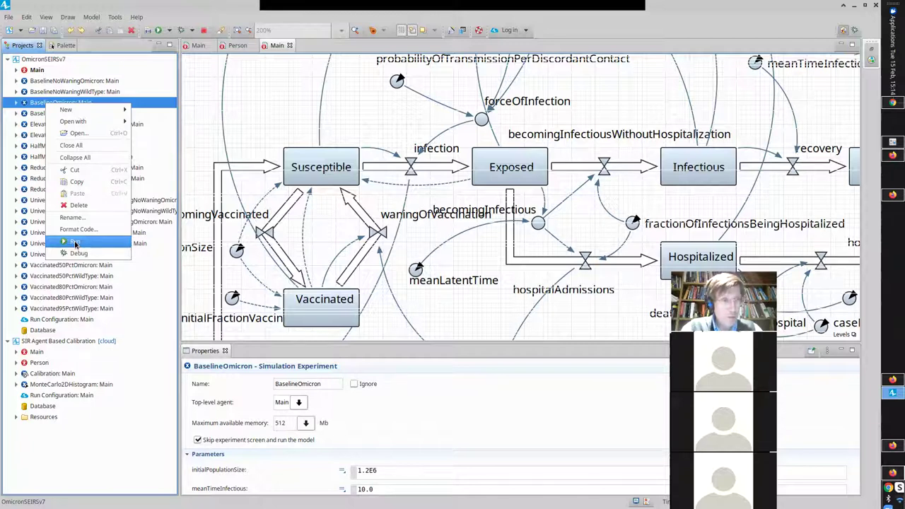
click(33, 114)
click(33, 115)
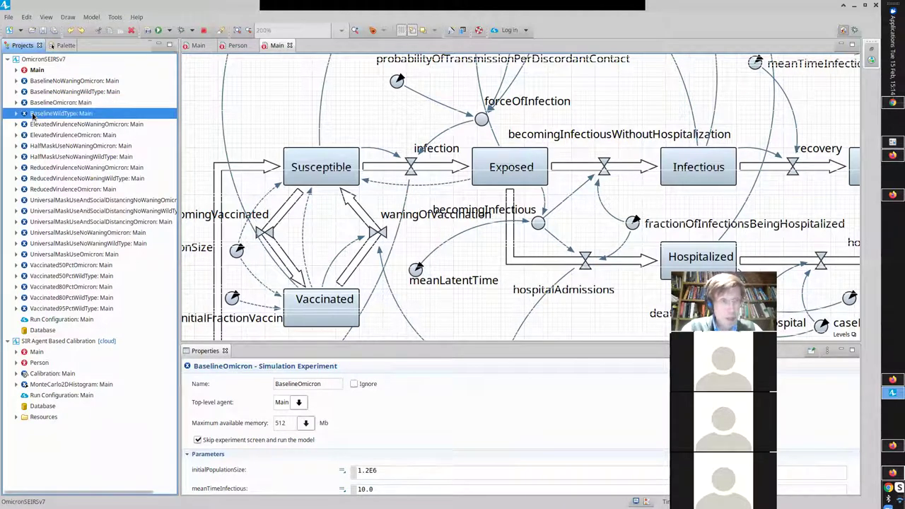
right_click(33, 114)
Run BaselineWildType at Virtual speed to the end, then close the run window.
click(106, 242)
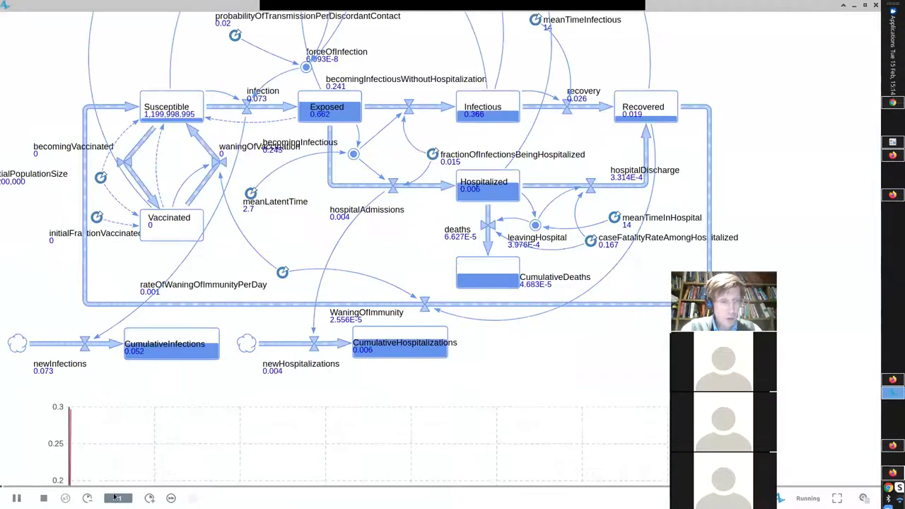
click(116, 498)
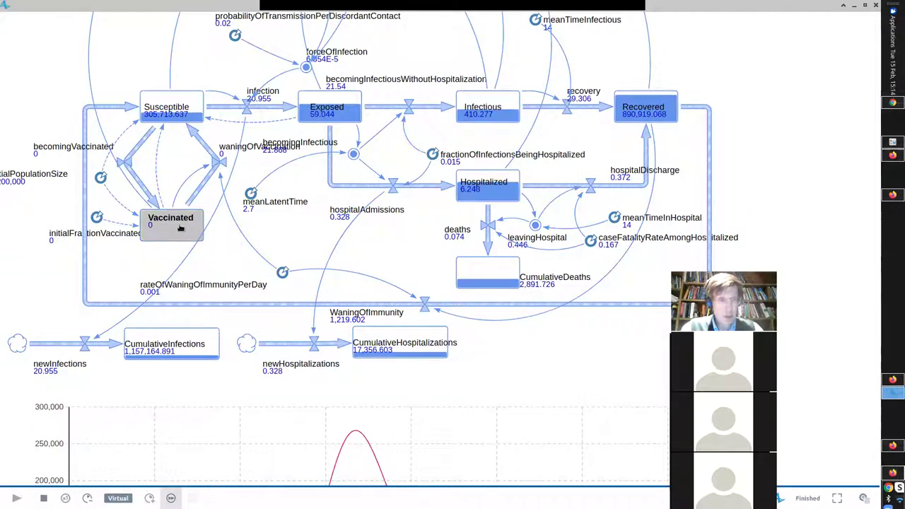
scroll(224, 152, down, 3)
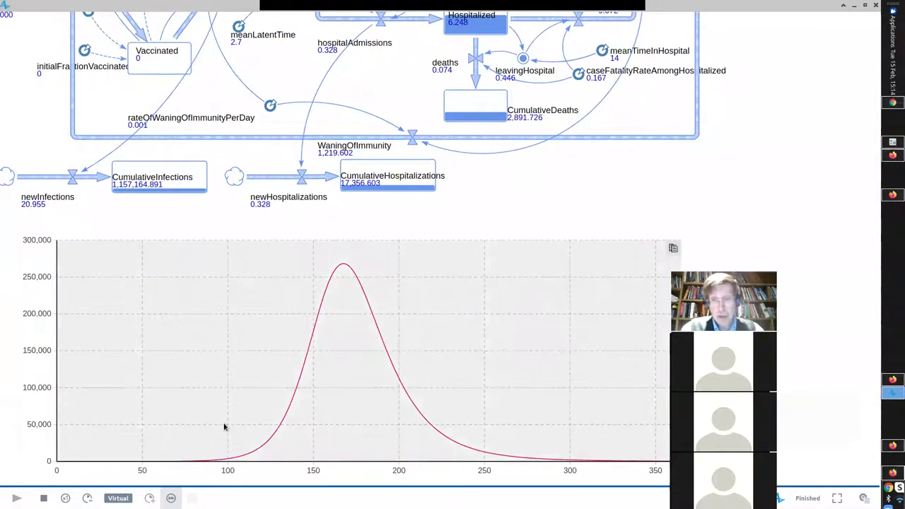
key(alt+F4)
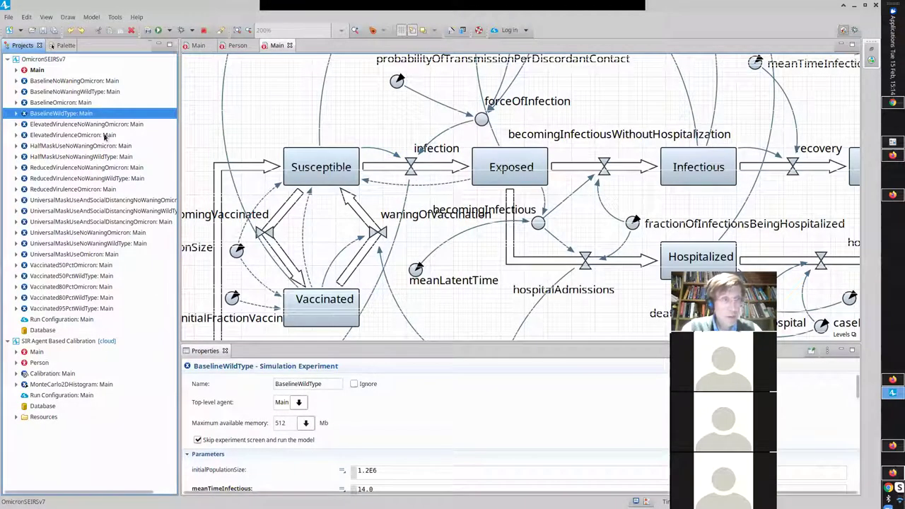
key(alt+Tab)
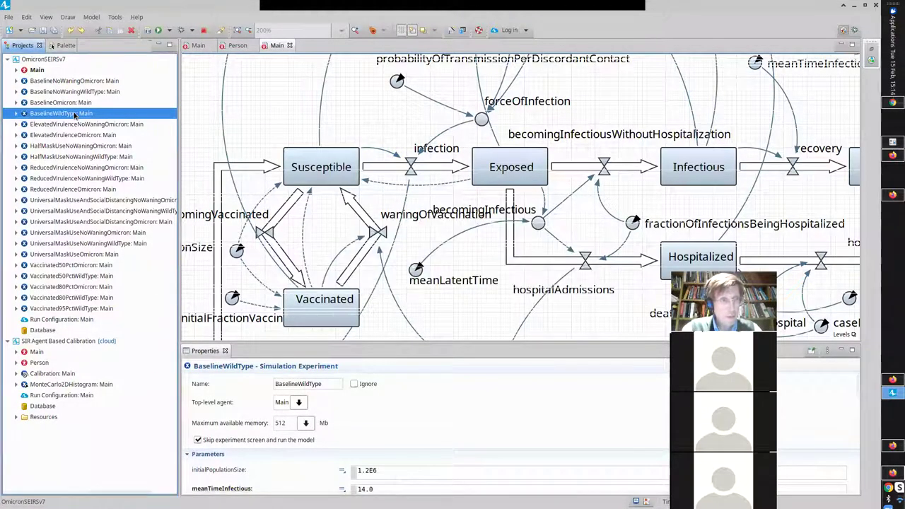
Rerun BaselineWildType, review infectious cases peaking near 270,000 around day 170, then close it.
right_click(74, 115)
click(145, 253)
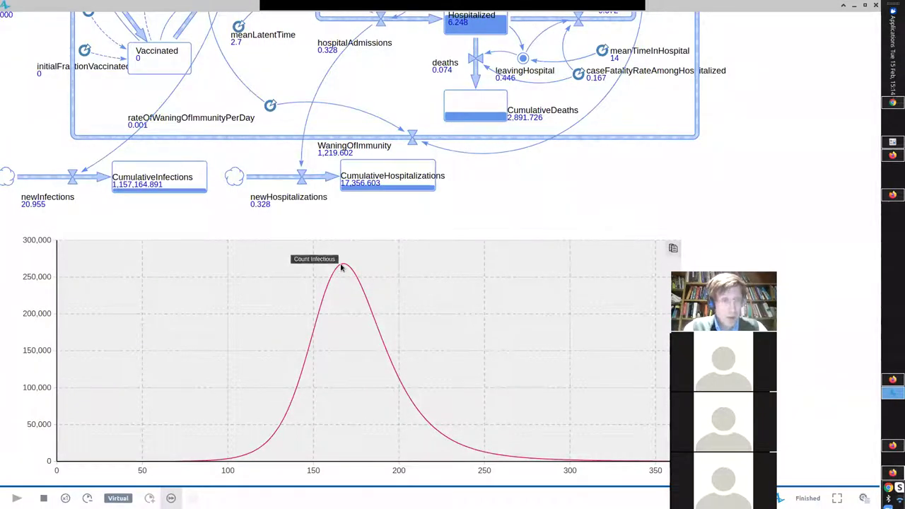
scroll(343, 278, down, 5)
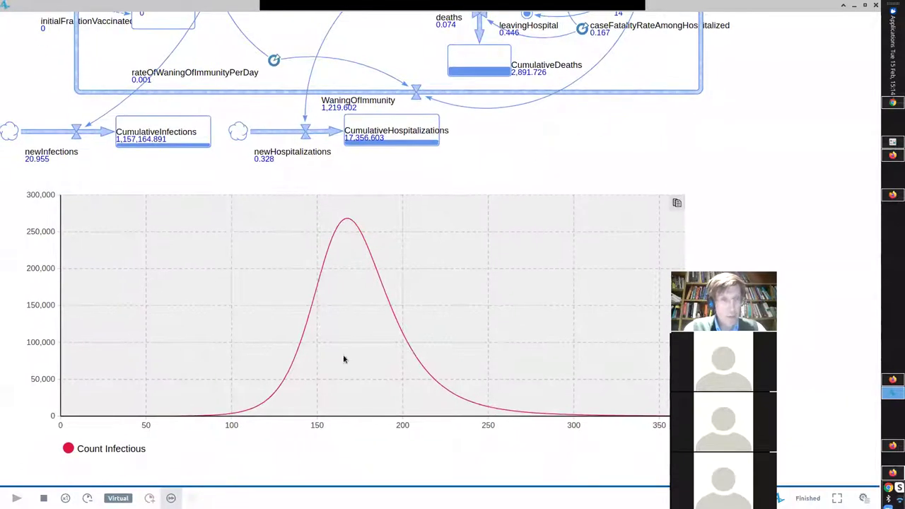
scroll(337, 311, down, 3)
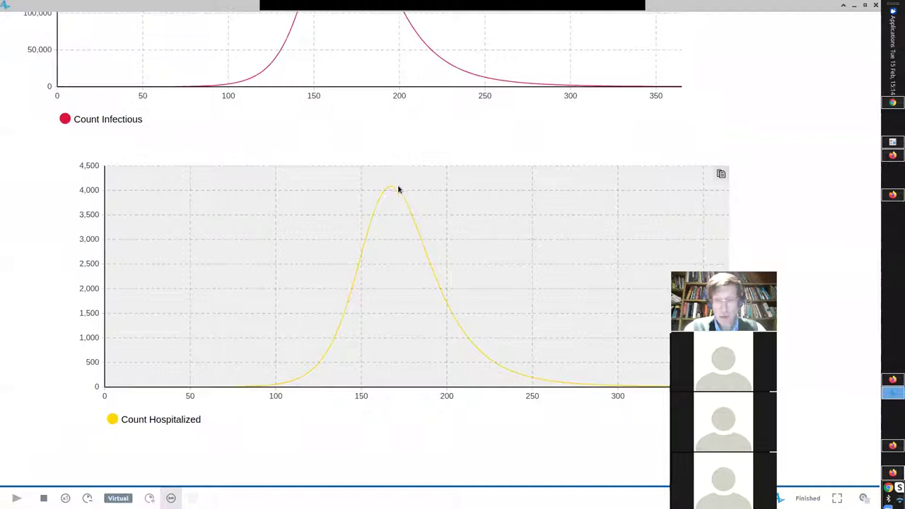
scroll(399, 187, up, 5)
scroll(390, 185, up, 5)
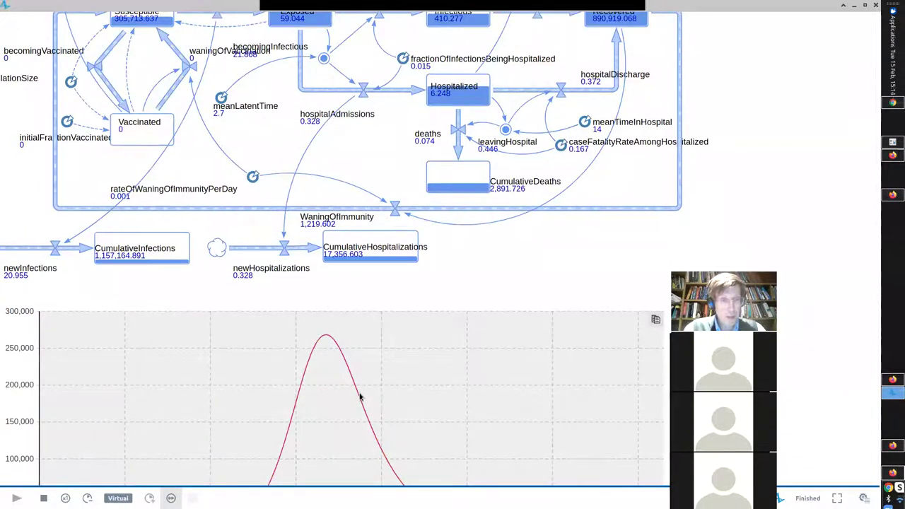
scroll(360, 396, left, 2)
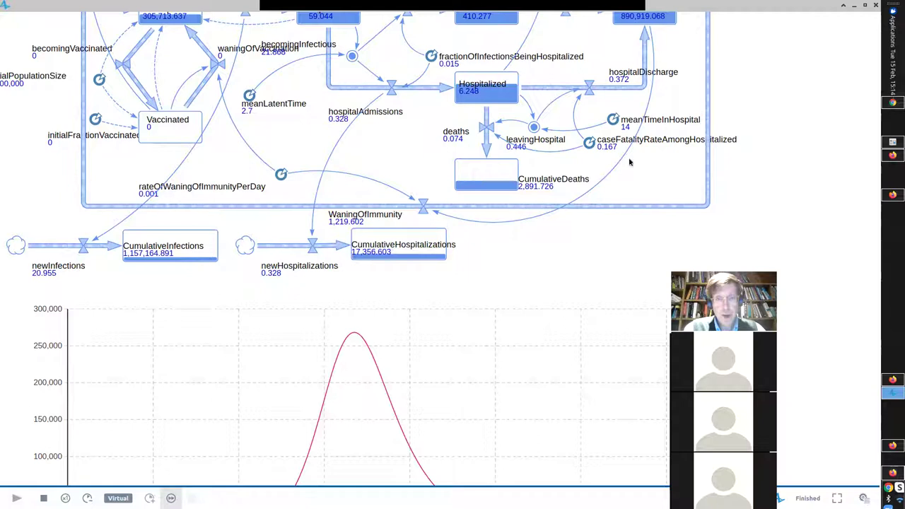
click(875, 5)
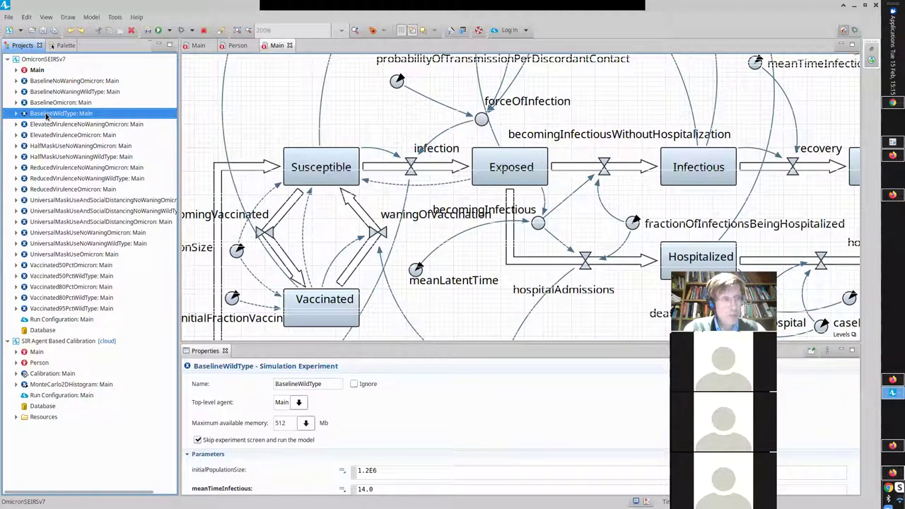
Launch the Vaccinated50PctWildType experiment with initialFractionVaccinated 0.5.
click(69, 267)
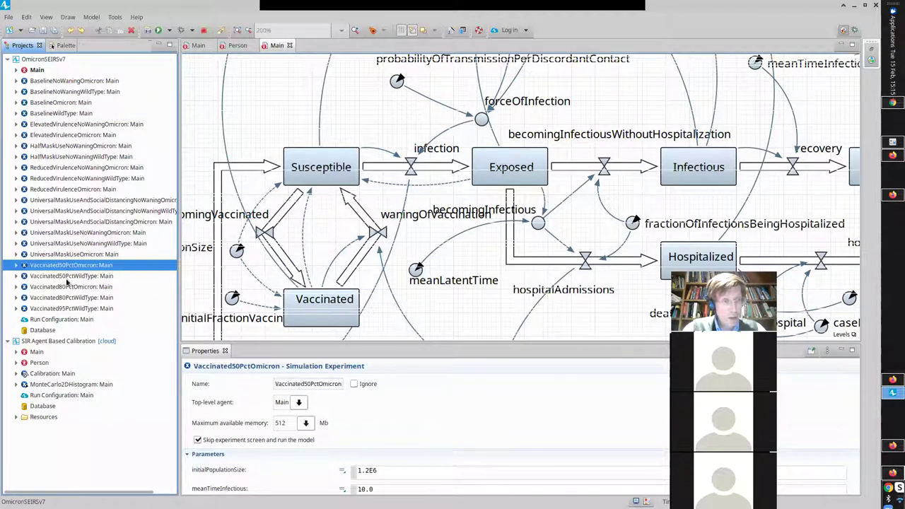
right_click(69, 279)
click(95, 405)
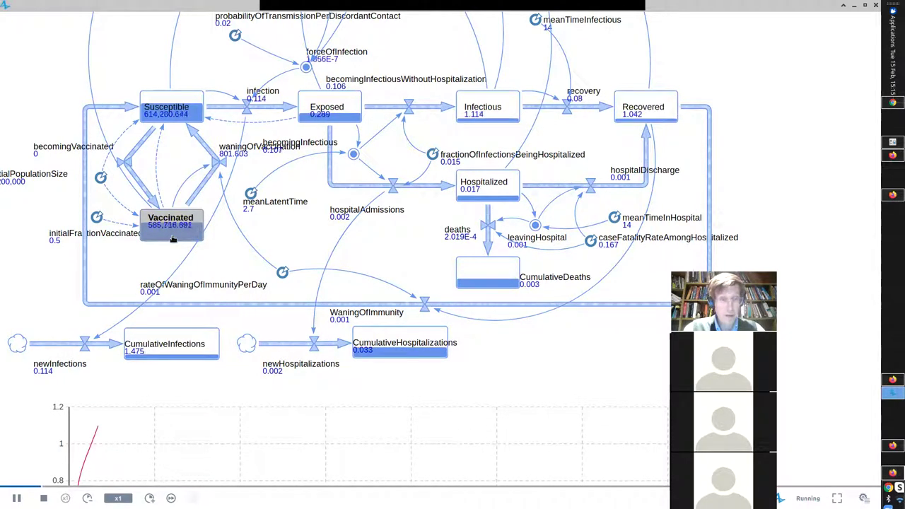
Run the 50% scenario at Virtual speed and inspect the waningOfVaccination flow value.
click(171, 498)
scroll(207, 415, down, 2)
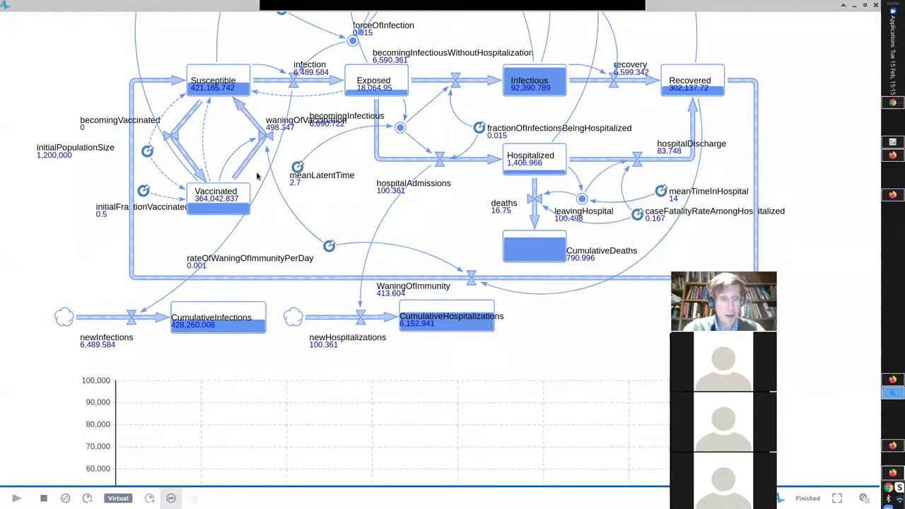
click(263, 141)
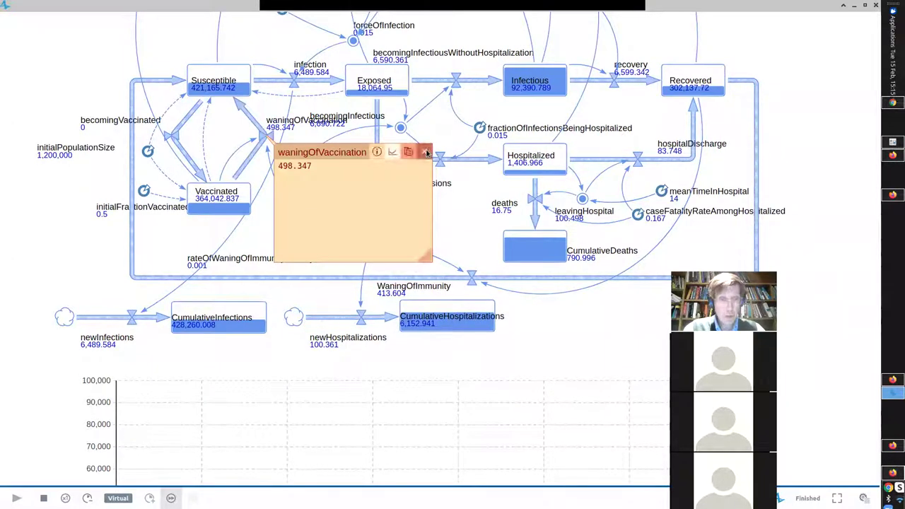
click(427, 153)
Scroll through the Infectious and Hospitalized charts, showing roughly 92,000 infectious by day 365.
scroll(398, 292, down, 4)
scroll(398, 291, right, 1)
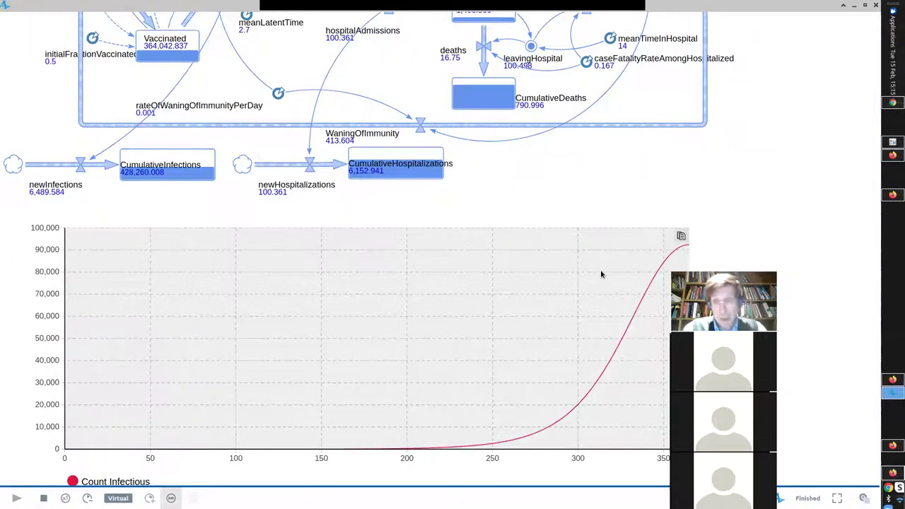
scroll(600, 275, down, 5)
scroll(601, 275, right, 2)
scroll(499, 236, down, 3)
scroll(578, 219, left, 4)
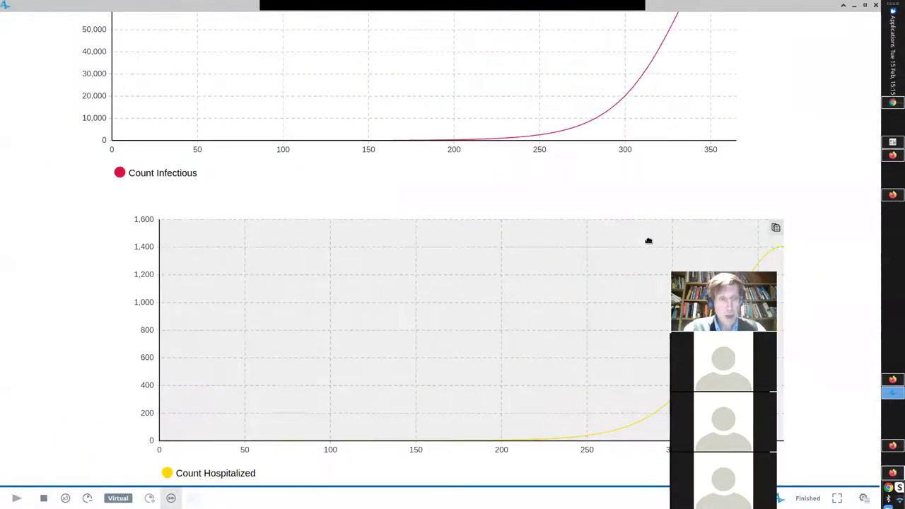
scroll(649, 240, right, 3)
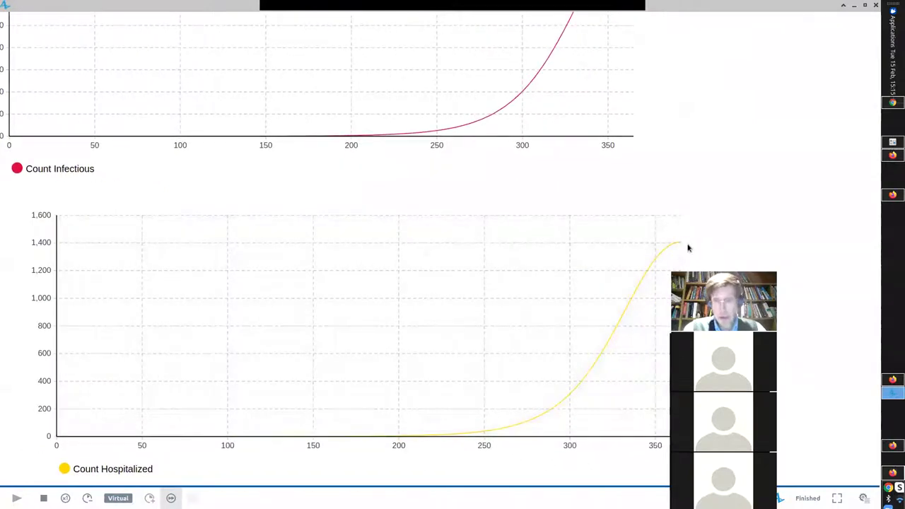
scroll(667, 241, up, 1)
scroll(661, 245, up, 12)
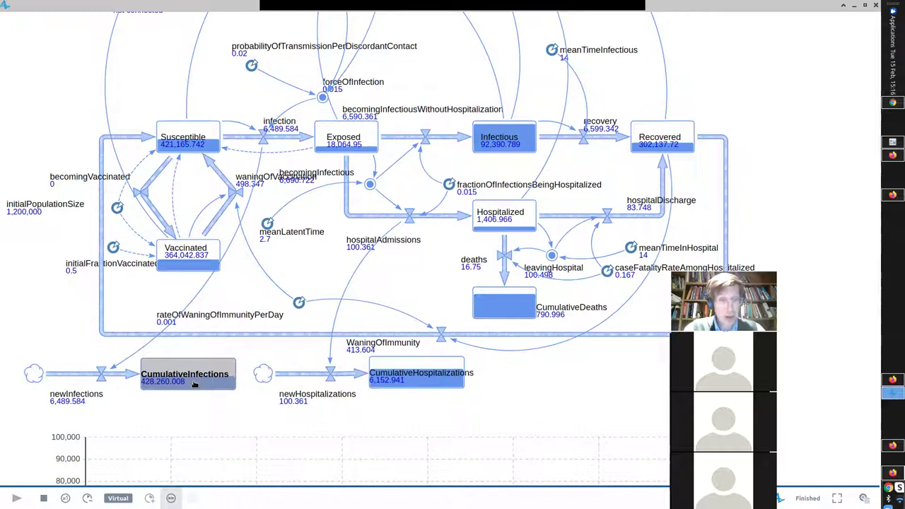
Close the finished run and launch Vaccinated80PctWildType with initialFractionVaccinated 0.8.
click(875, 5)
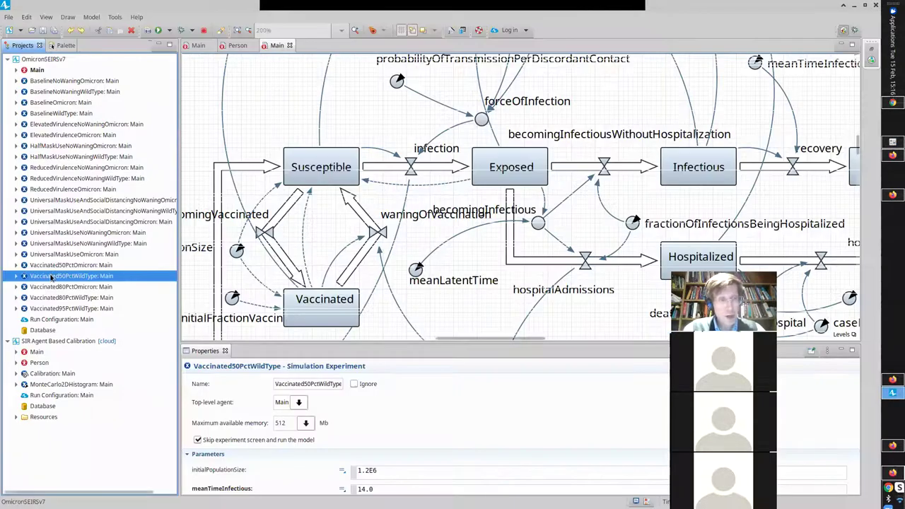
right_click(53, 297)
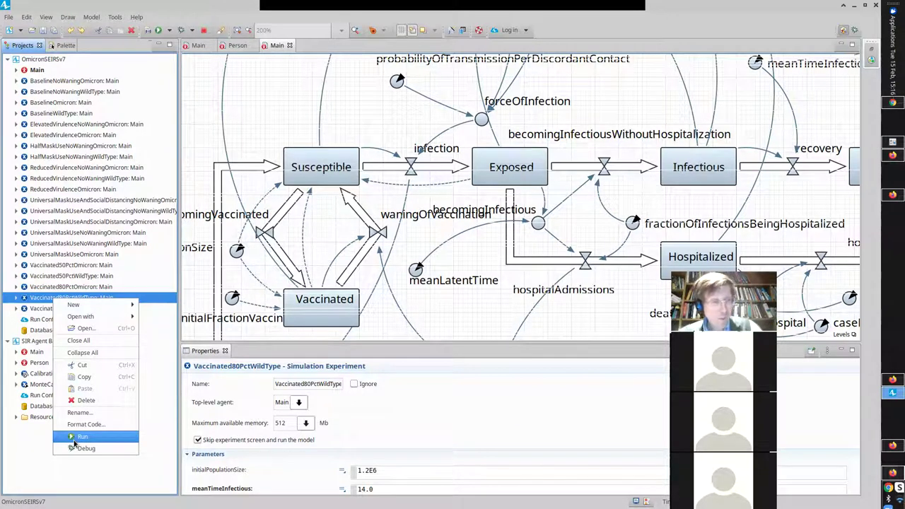
click(76, 437)
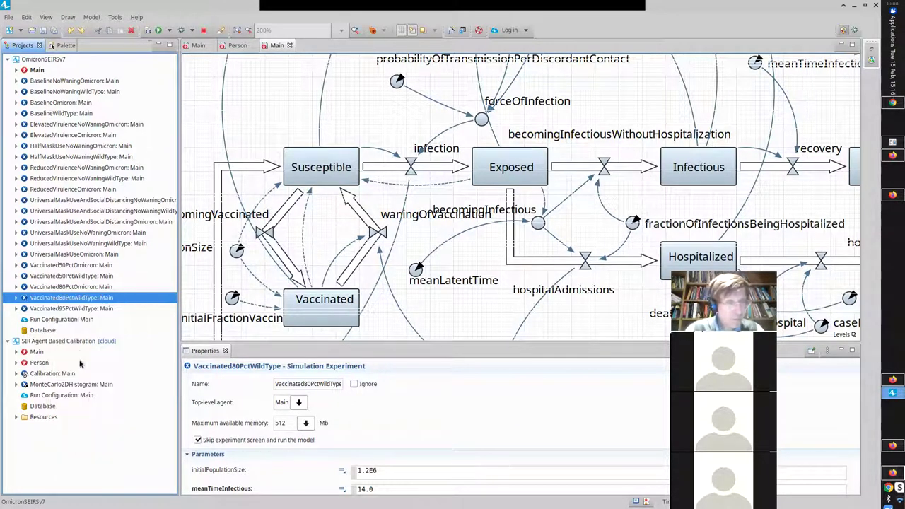
right_click(73, 299)
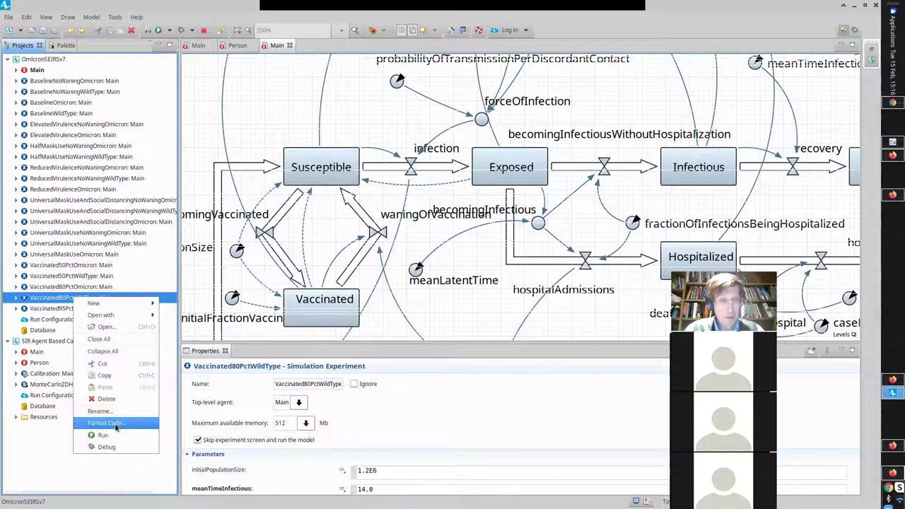
click(113, 432)
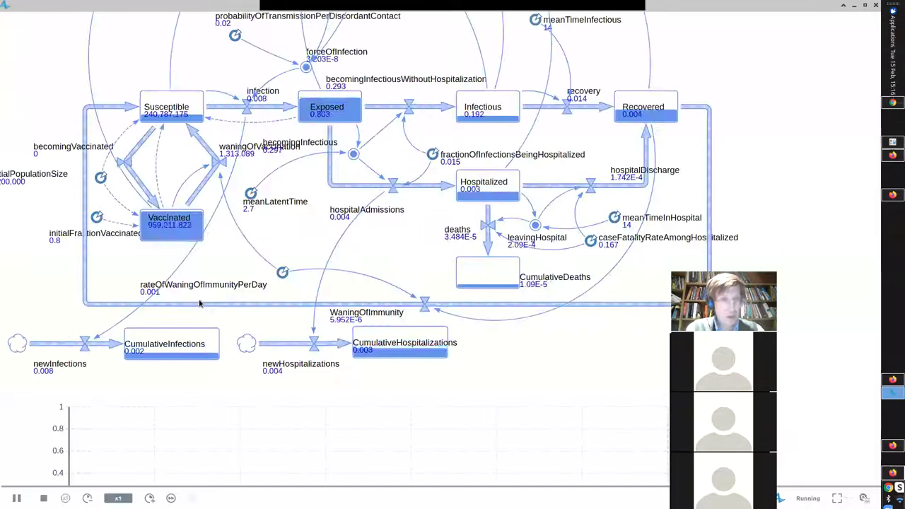
Run the 80% scenario at top speed, pan through its diagram and chart, then close it.
click(150, 498)
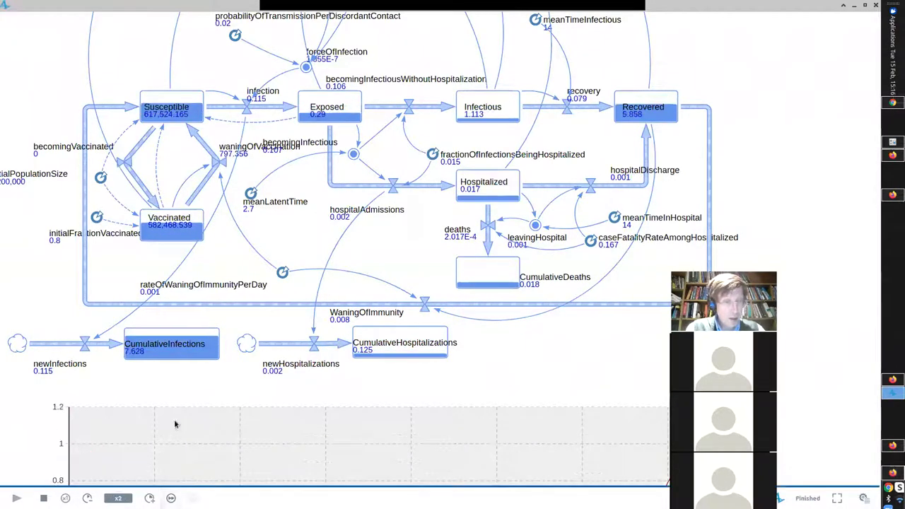
scroll(165, 289, down, 5)
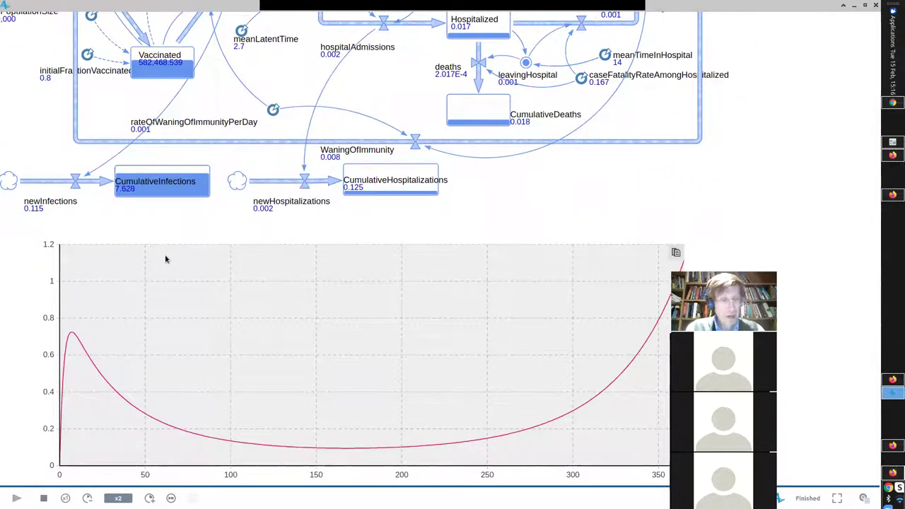
drag(165, 260, 142, 264)
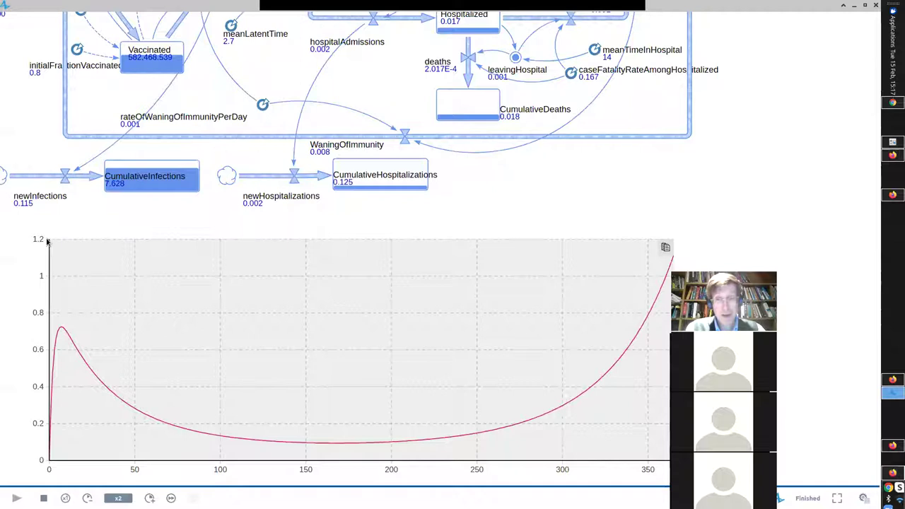
drag(132, 240, 118, 488)
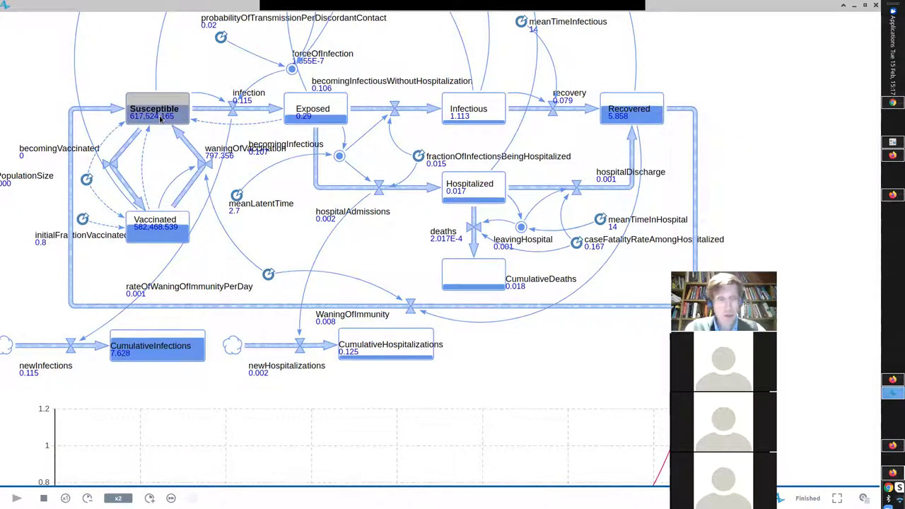
scroll(233, 227, down, 4)
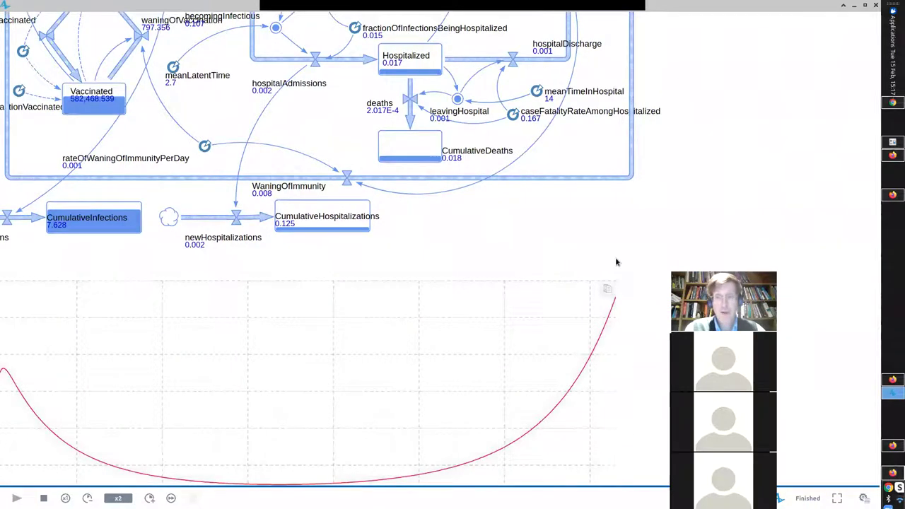
scroll(668, 184, up, 4)
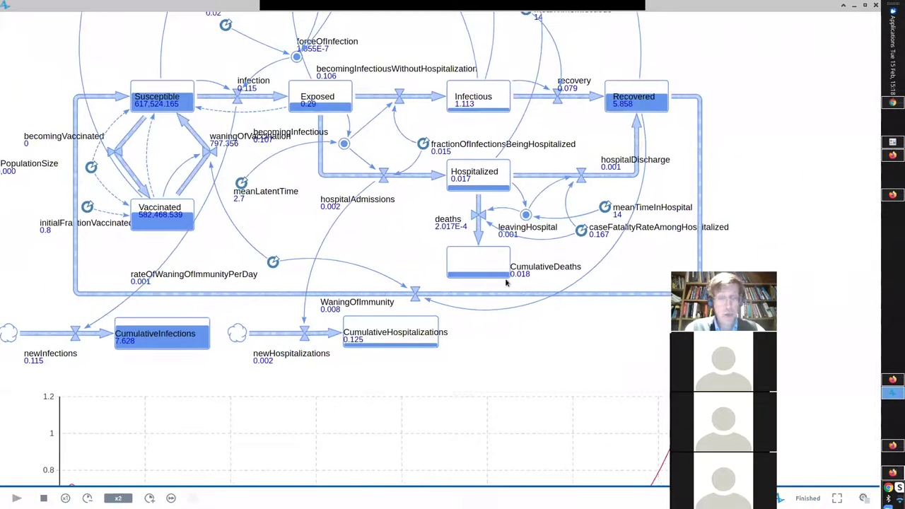
scroll(268, 226, down, 9)
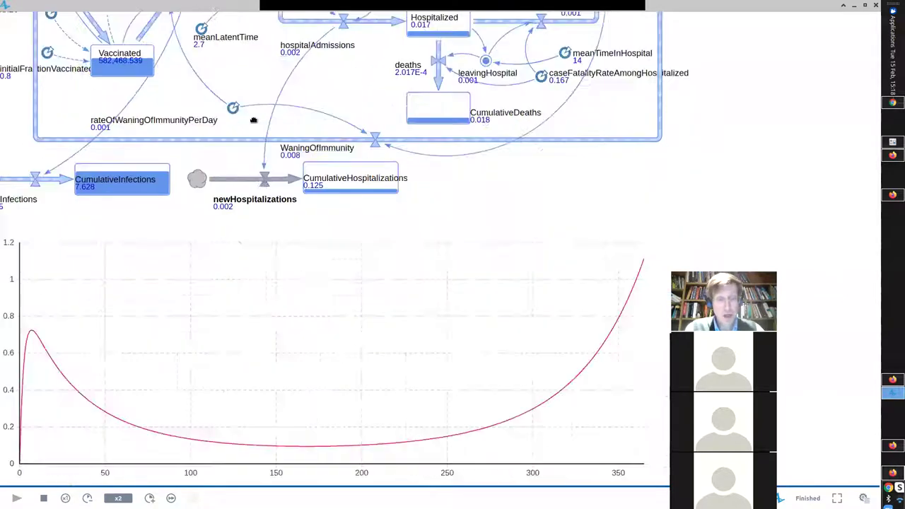
scroll(393, 313, up, 8)
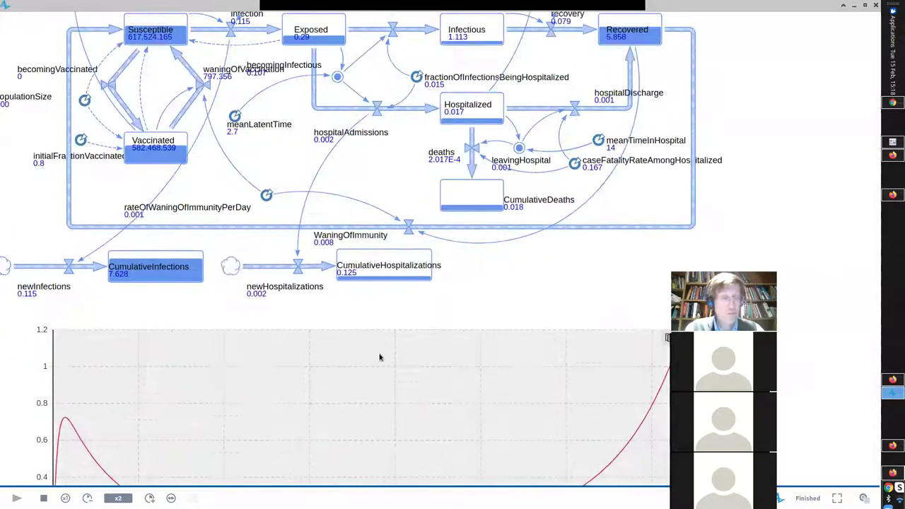
scroll(558, 110, up, 5)
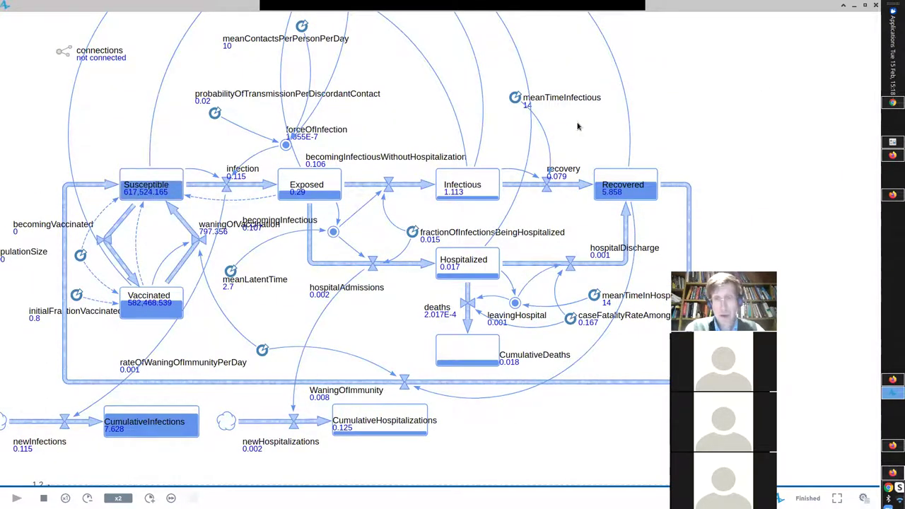
click(876, 5)
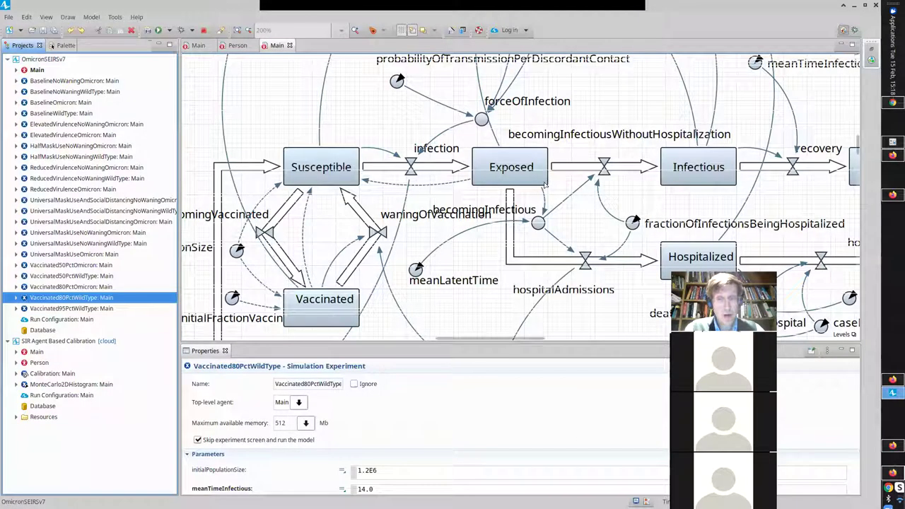
Run the Vaccinated95PctWildType experiment at Virtual speed.
right_click(59, 309)
click(97, 454)
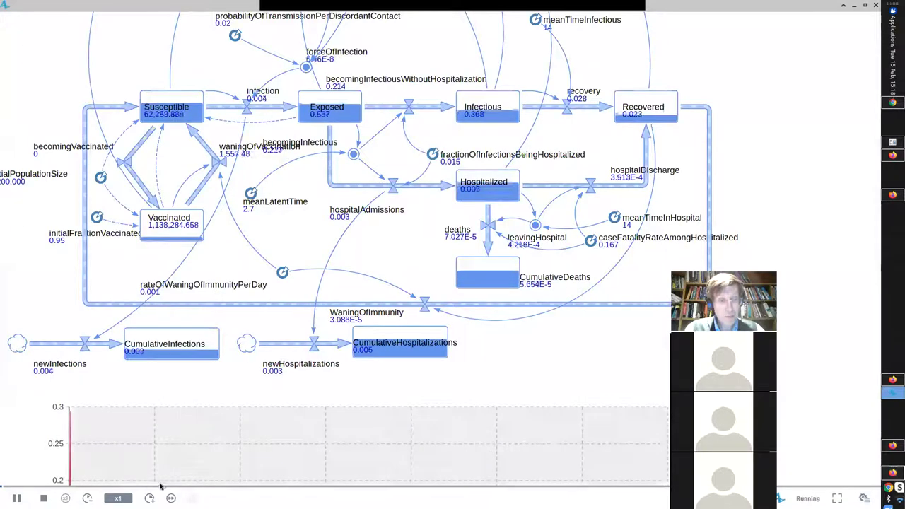
click(118, 498)
scroll(175, 218, down, 3)
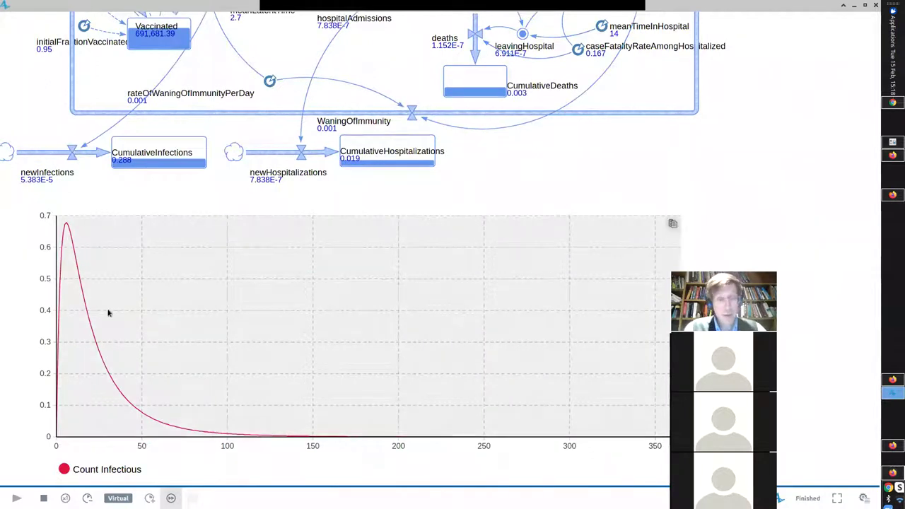
Check CumulativeInfections (0.288) on the finished run, then close the simulation window.
click(132, 160)
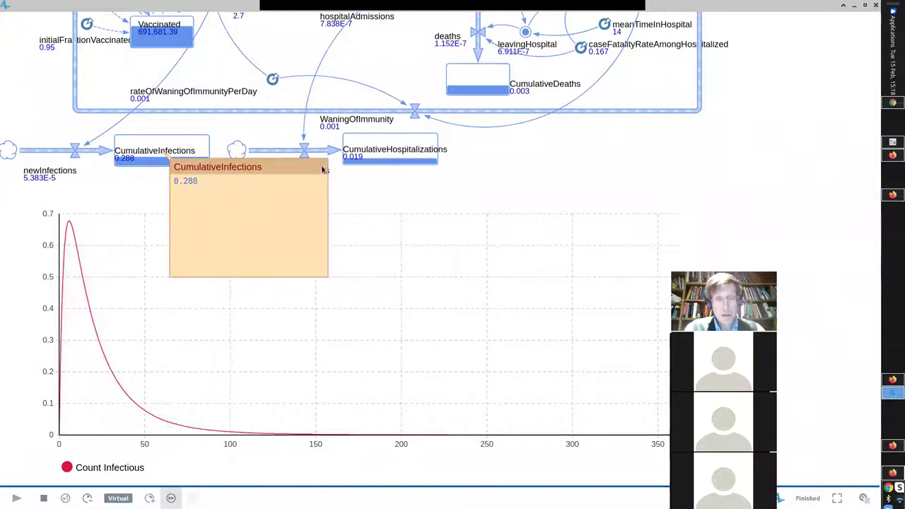
drag(443, 124, 439, 266)
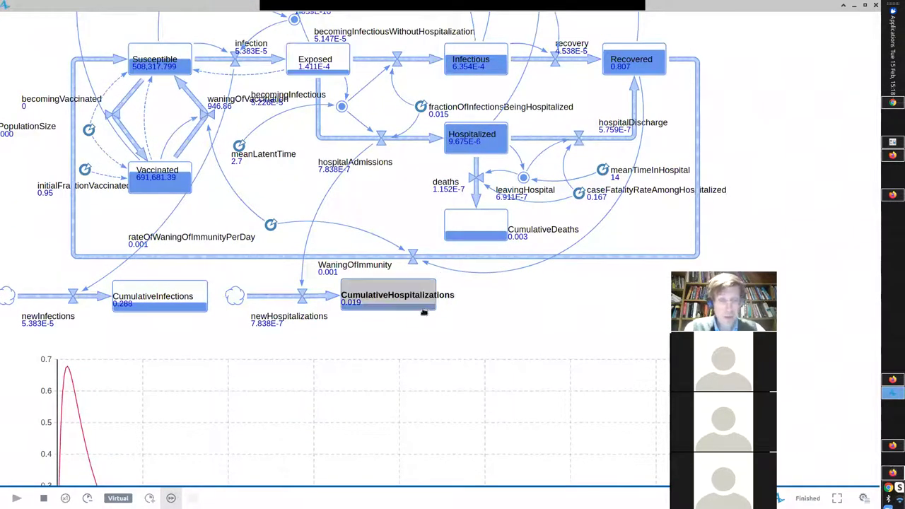
scroll(396, 308, up, 1)
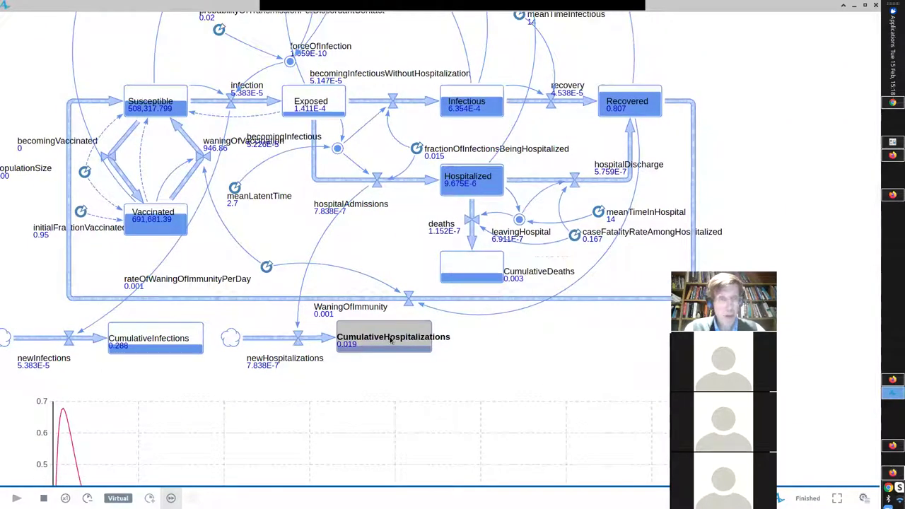
scroll(387, 163, down, 4)
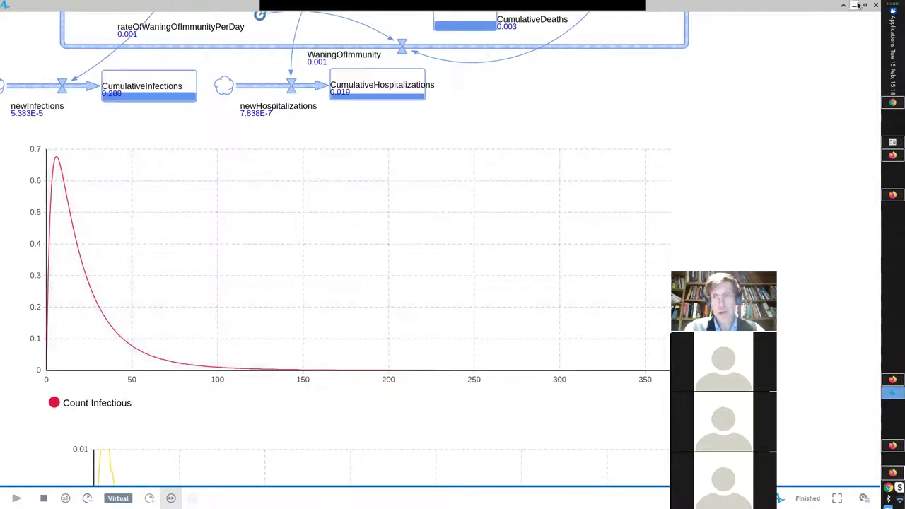
click(876, 5)
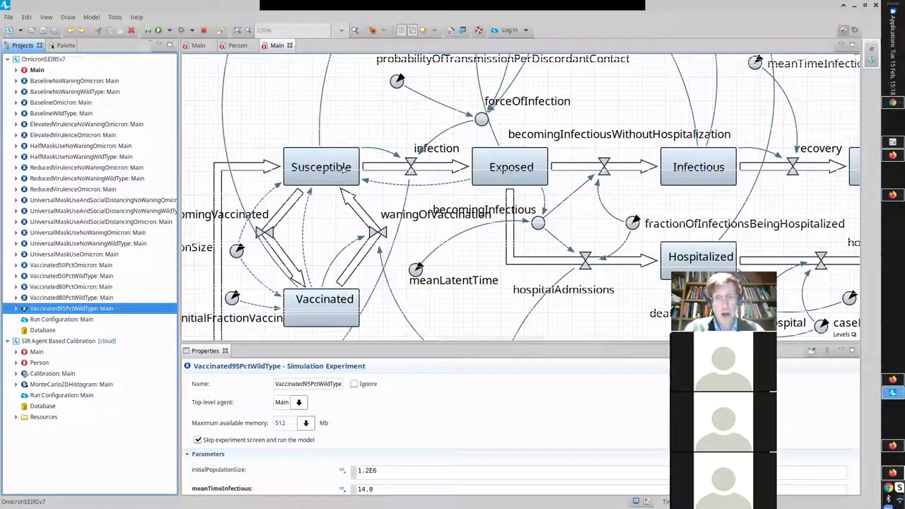
Rerun Vaccinated80PctWildType at Virtual speed (7.628 cumulative infections), close it, and select Vaccinated50PctOmicron.
right_click(61, 298)
click(109, 438)
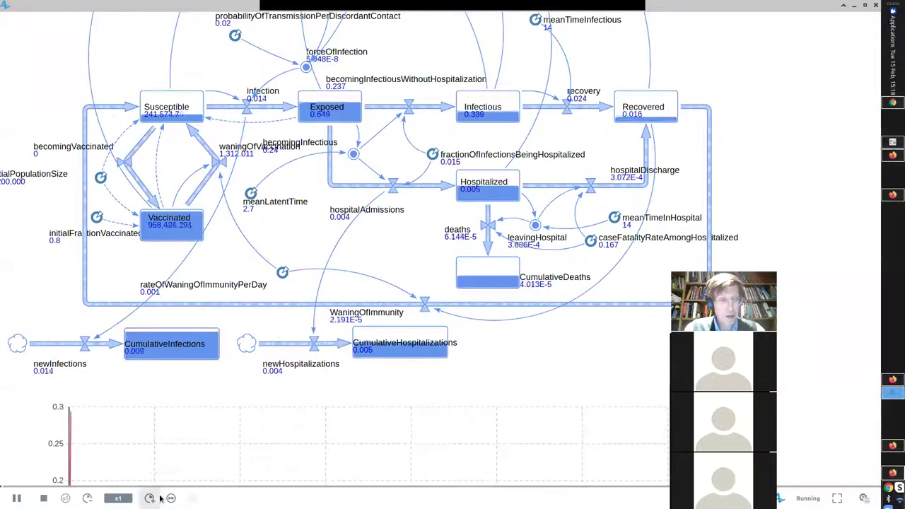
click(169, 499)
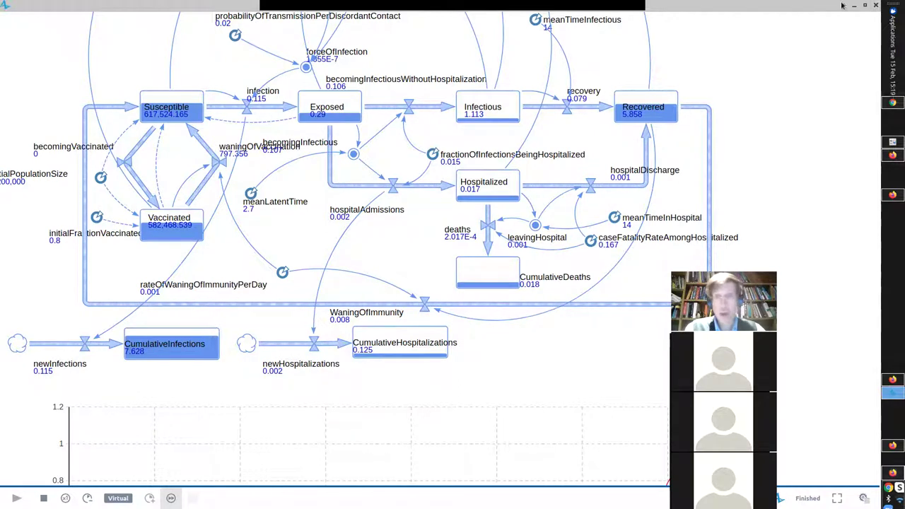
click(876, 5)
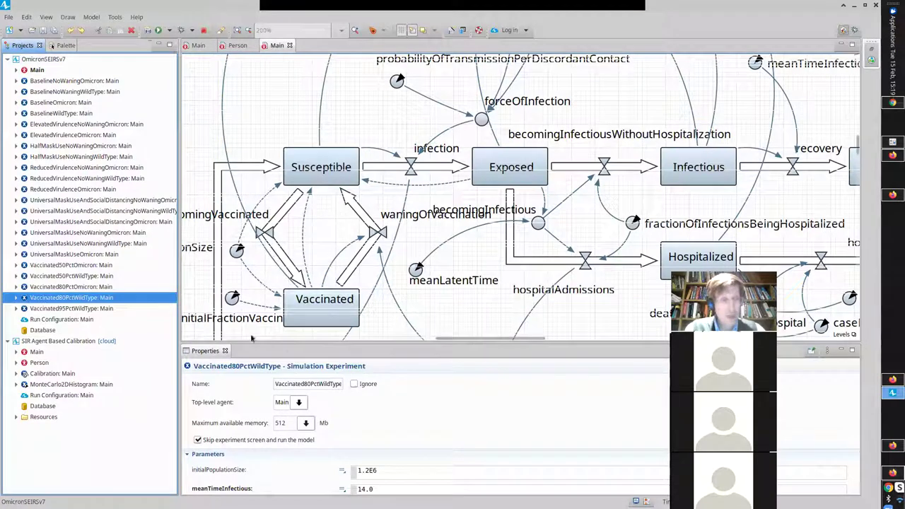
click(50, 265)
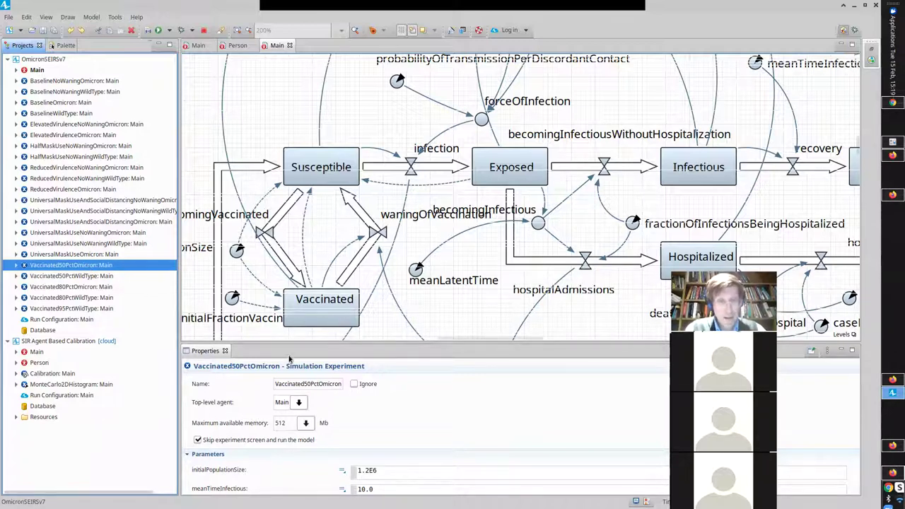
Review Vaccinated50PctOmicron's parameters (15 contacts, 0.1 transmission, 10.0 days, 0.5 vaccinated), then show Main.
drag(289, 342, 304, 169)
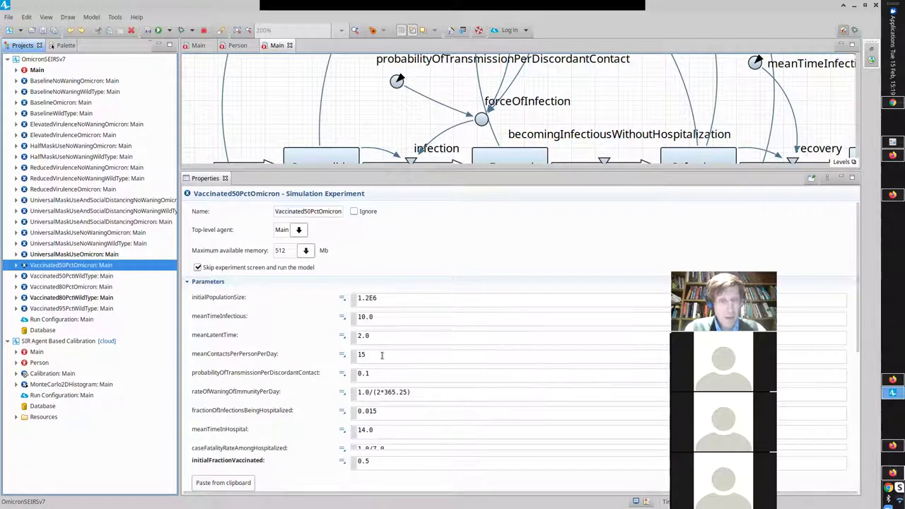
click(341, 355)
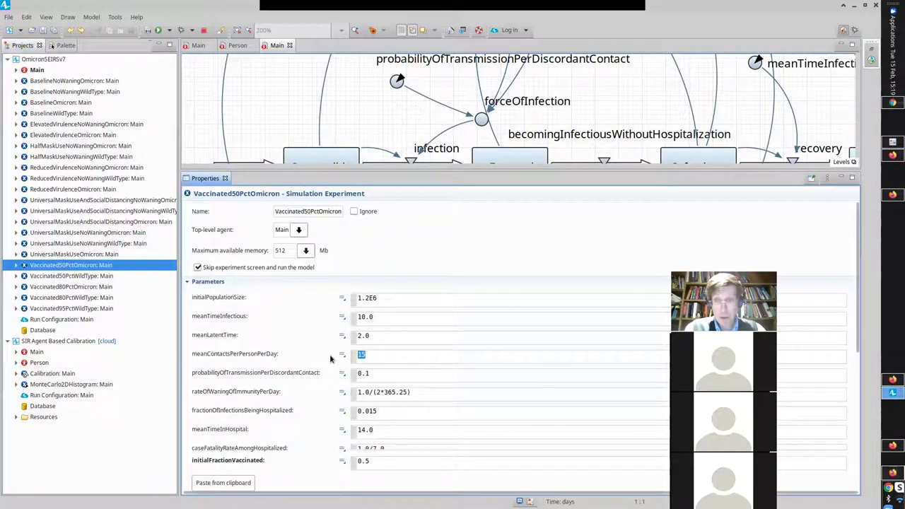
click(418, 379)
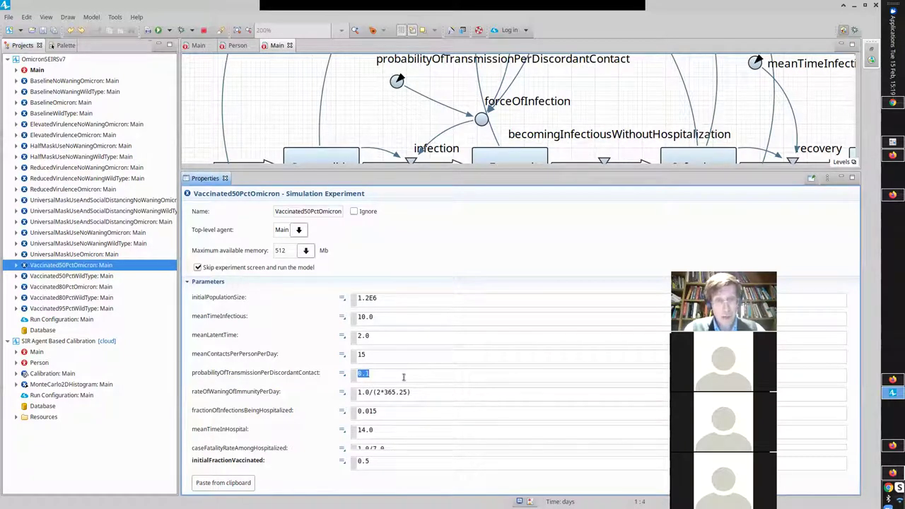
drag(380, 316, 343, 317)
click(343, 317)
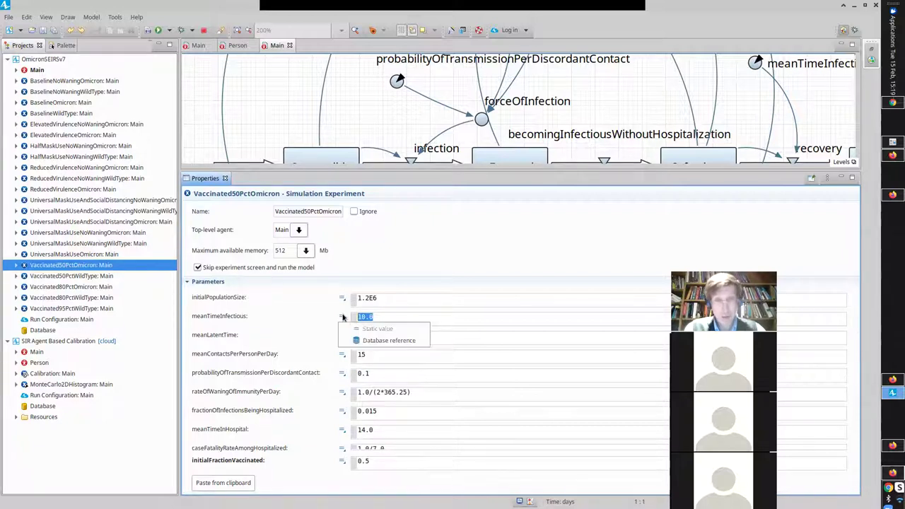
click(343, 413)
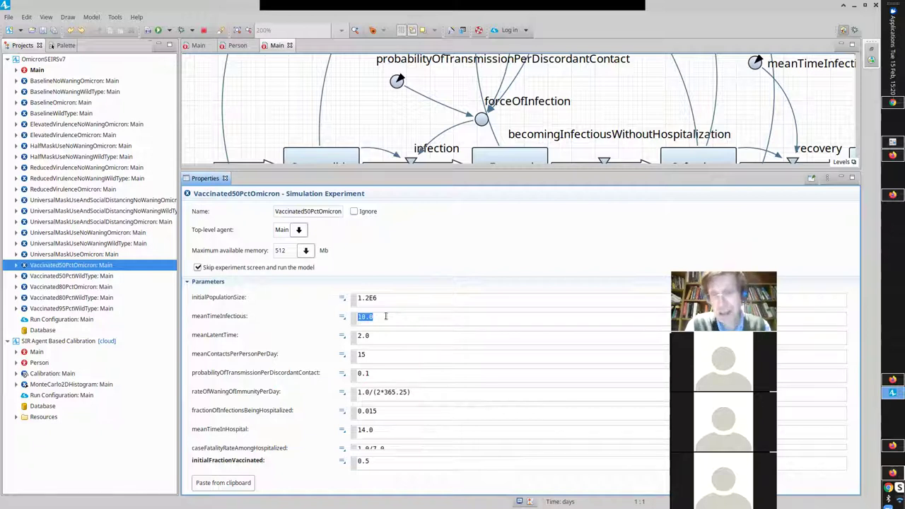
click(311, 172)
drag(311, 173, 315, 316)
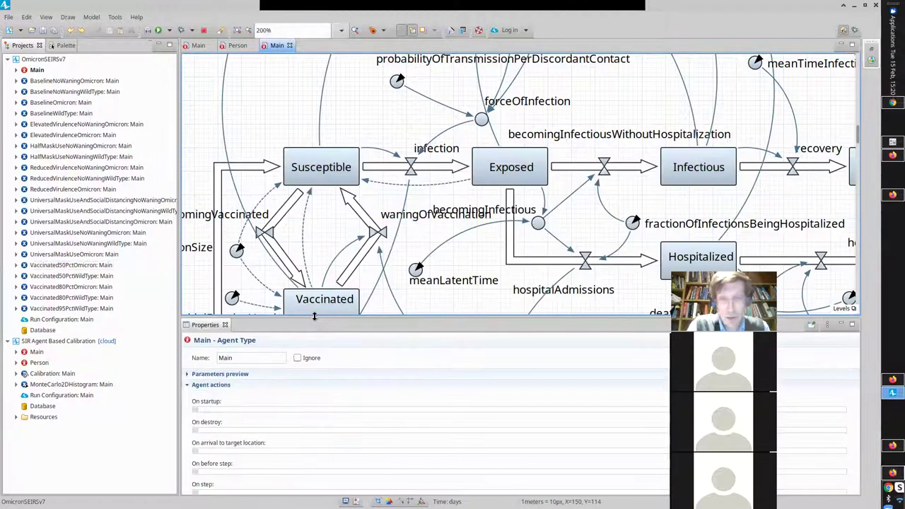
Run Vaccinated50PctOmicron at Virtual speed, view its infectious peak near 305,000, then close it.
right_click(96, 266)
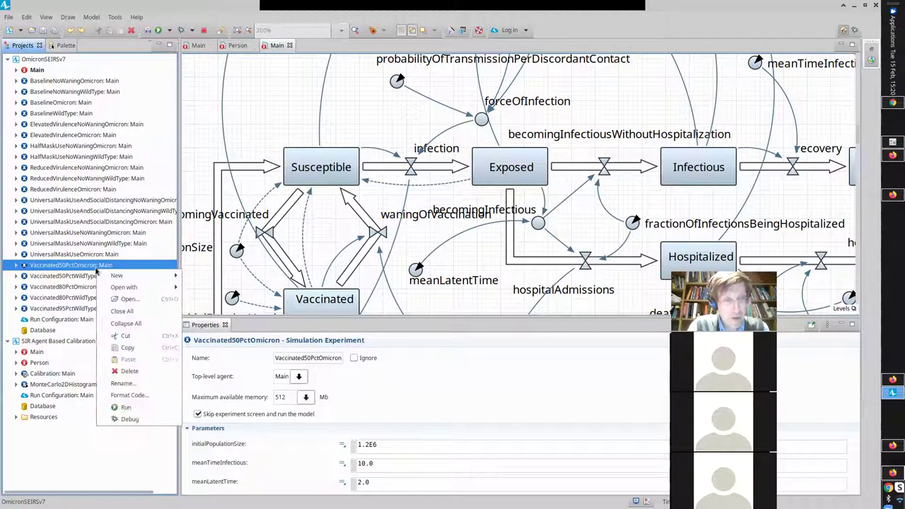
click(127, 408)
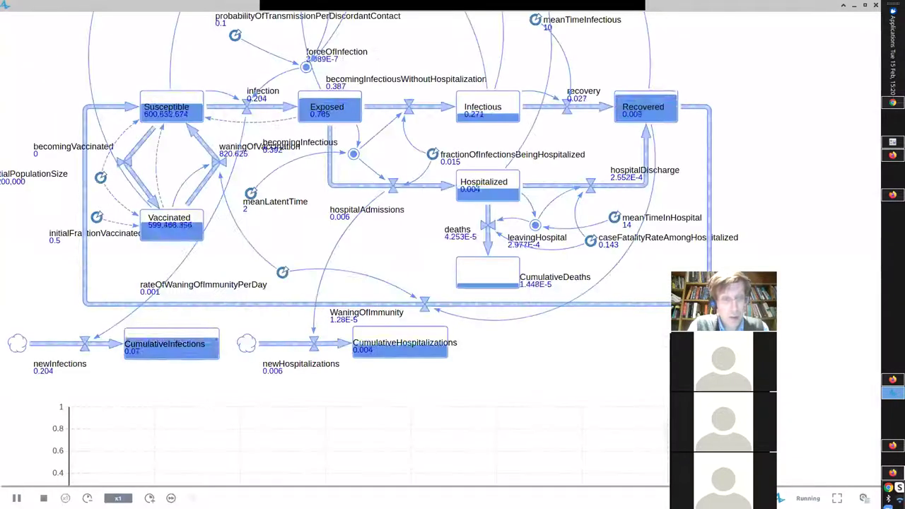
click(171, 497)
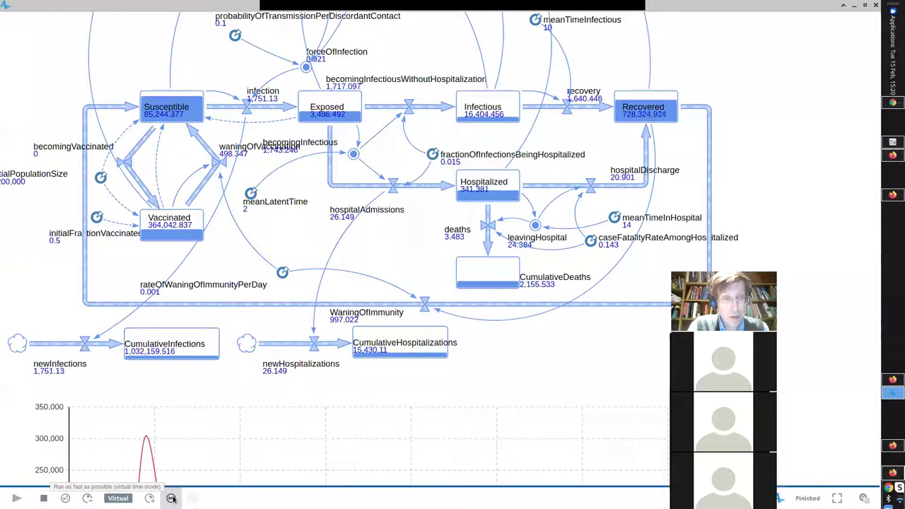
scroll(228, 343, down, 3)
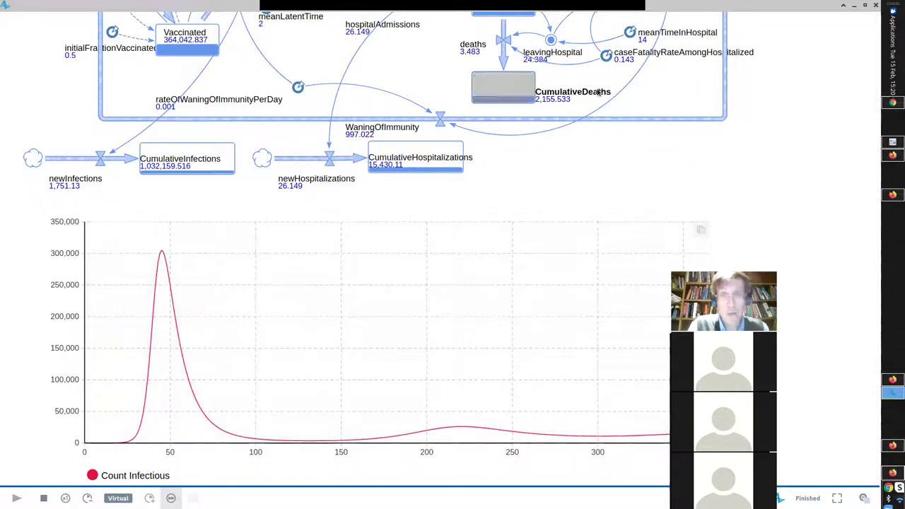
click(876, 5)
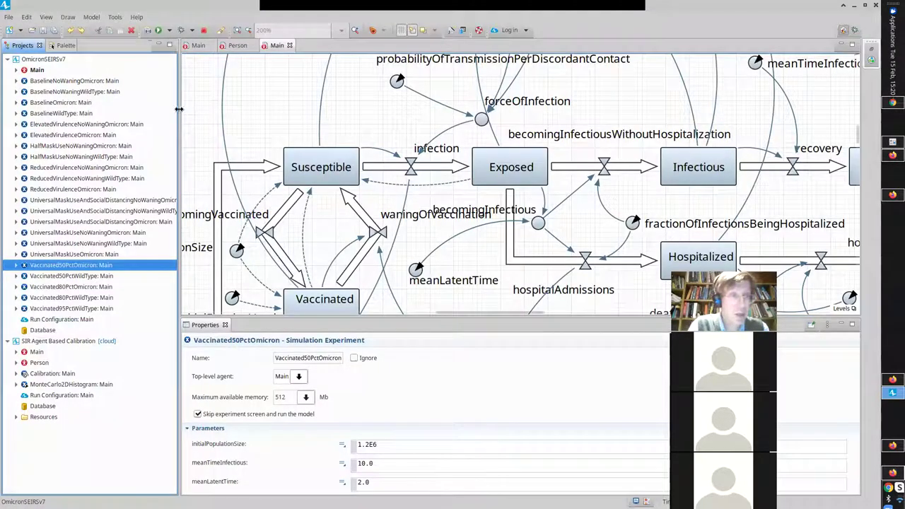
right_click(53, 102)
click(82, 242)
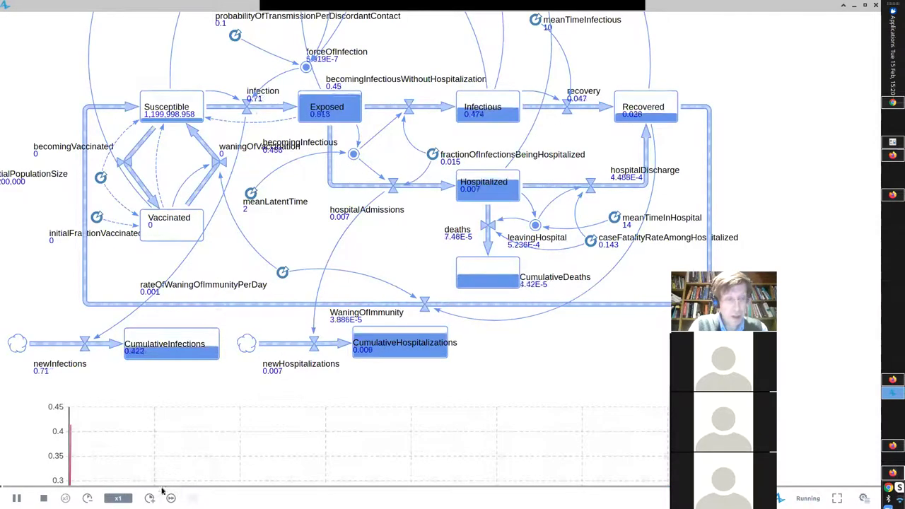
drag(222, 440, 278, 325)
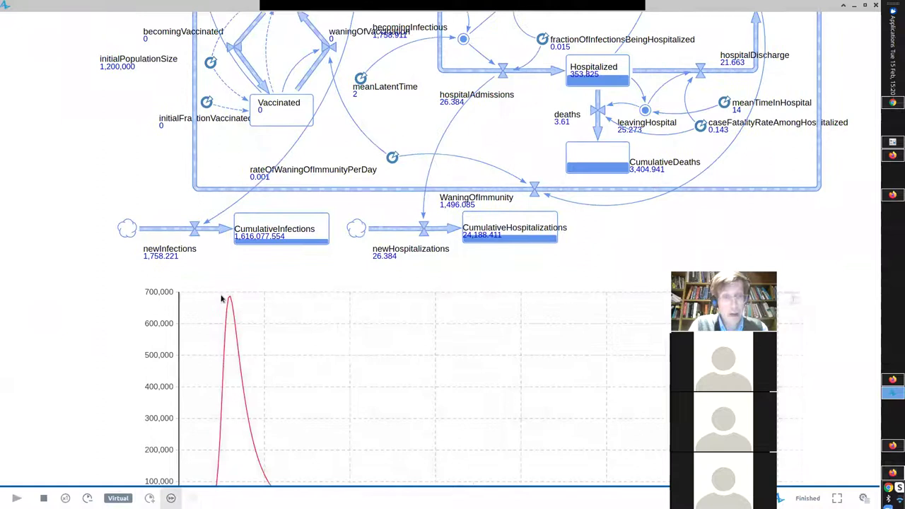
drag(234, 343, 218, 247)
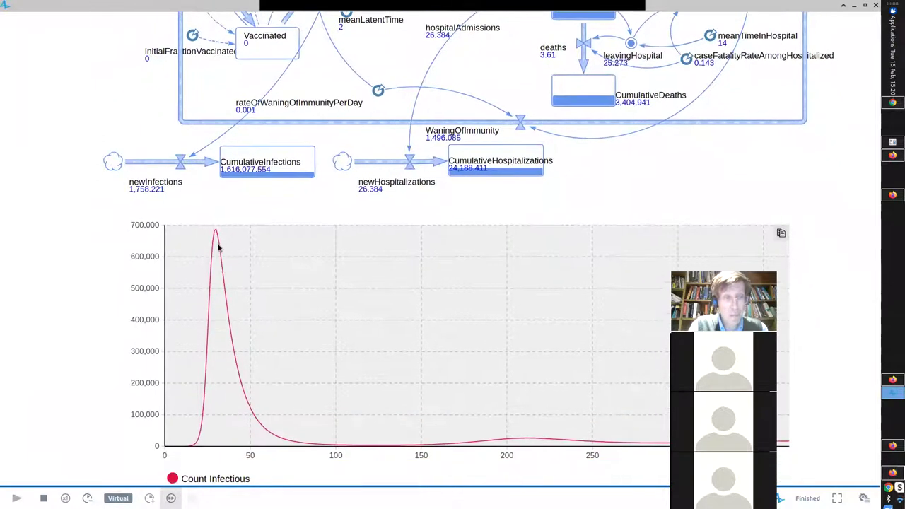
drag(604, 191, 584, 40)
scroll(519, 225, down, 3)
scroll(246, 228, up, 5)
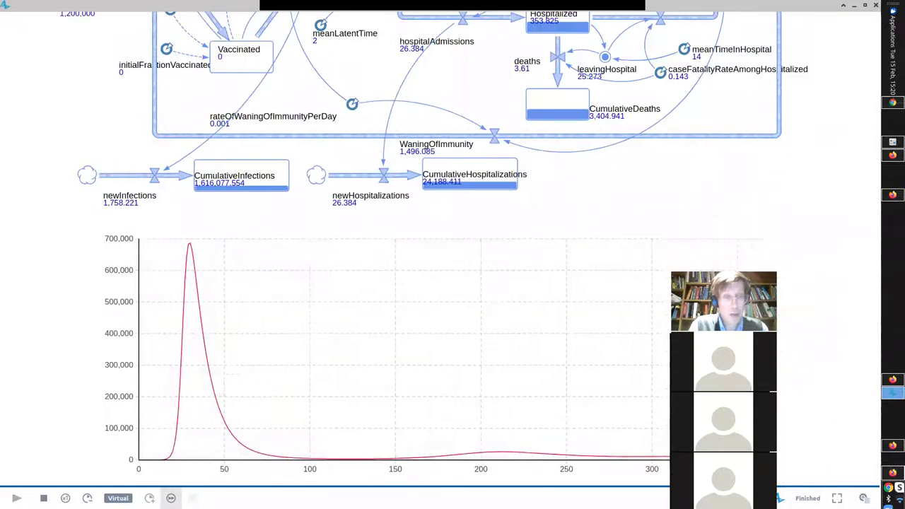
scroll(435, 204, down, 2)
scroll(435, 205, up, 2)
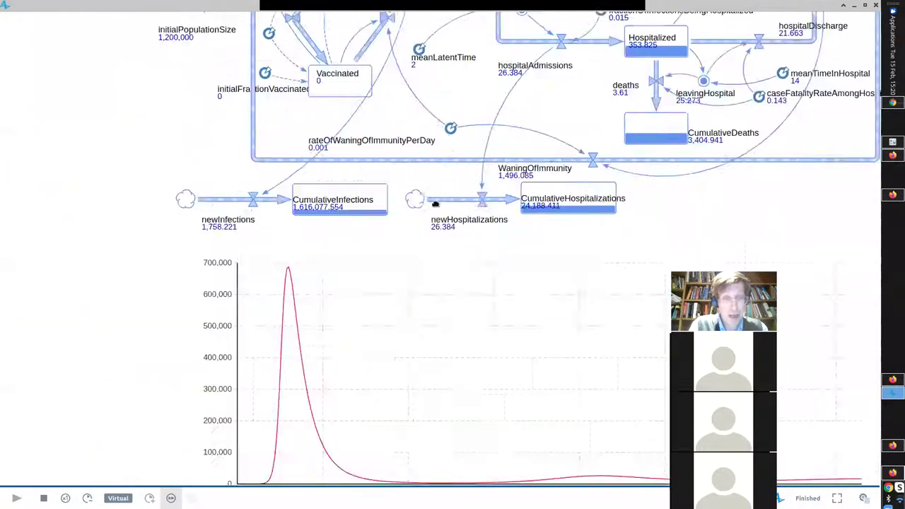
scroll(424, 283, down, 4)
scroll(374, 283, down, 2)
scroll(360, 353, up, 5)
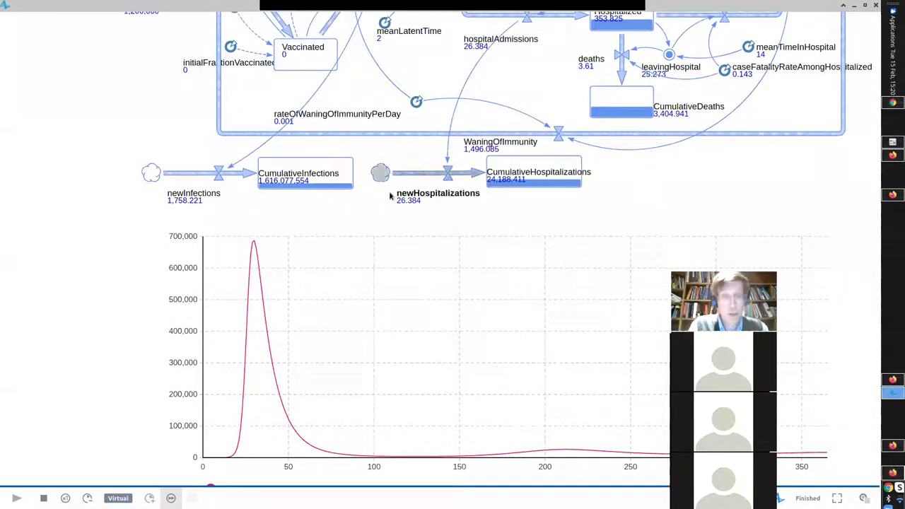
Close the baseline run and relaunch Vaccinated50PctOmicron, reviewing its charts (peak near 305,000, day 45).
click(875, 5)
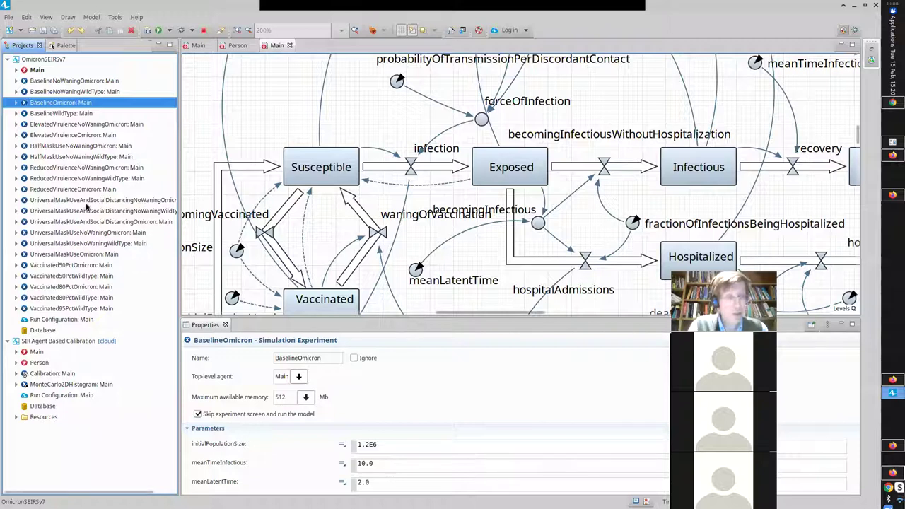
right_click(70, 265)
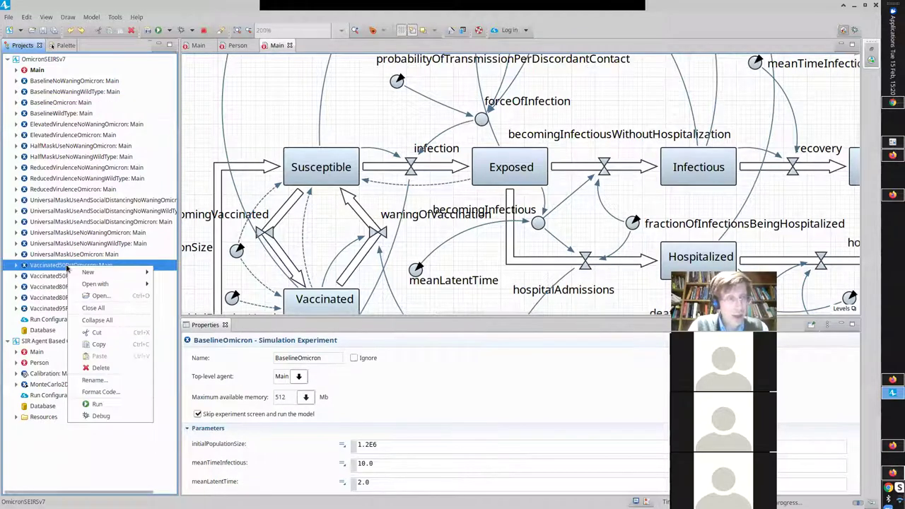
click(99, 417)
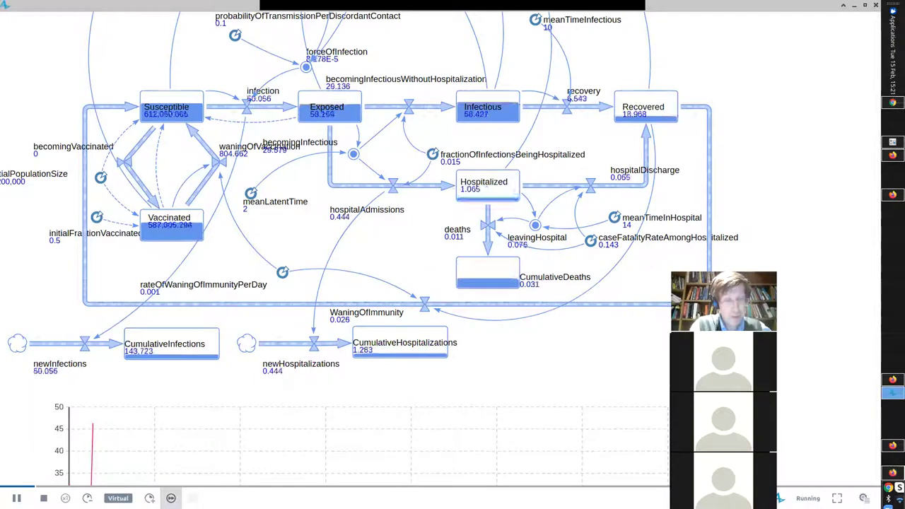
scroll(211, 457, down, 3)
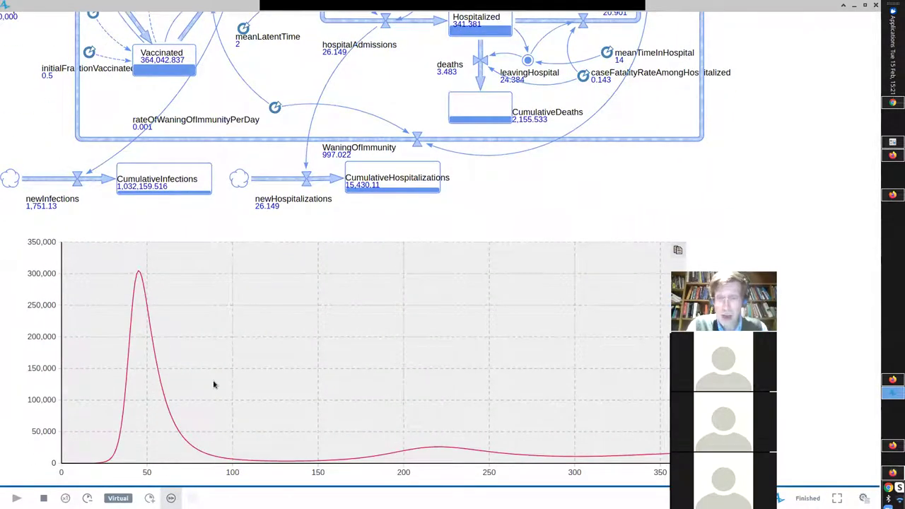
scroll(201, 125, down, 5)
scroll(203, 125, up, 1)
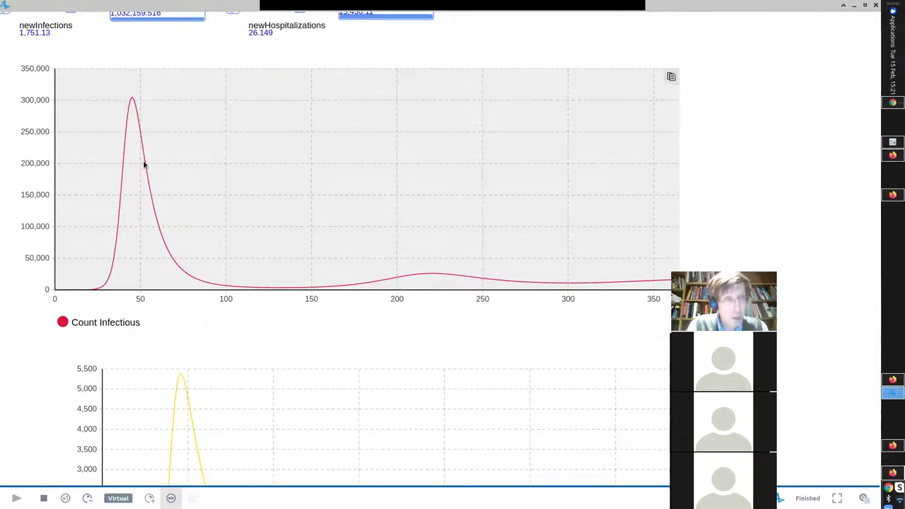
scroll(191, 394, down, 3)
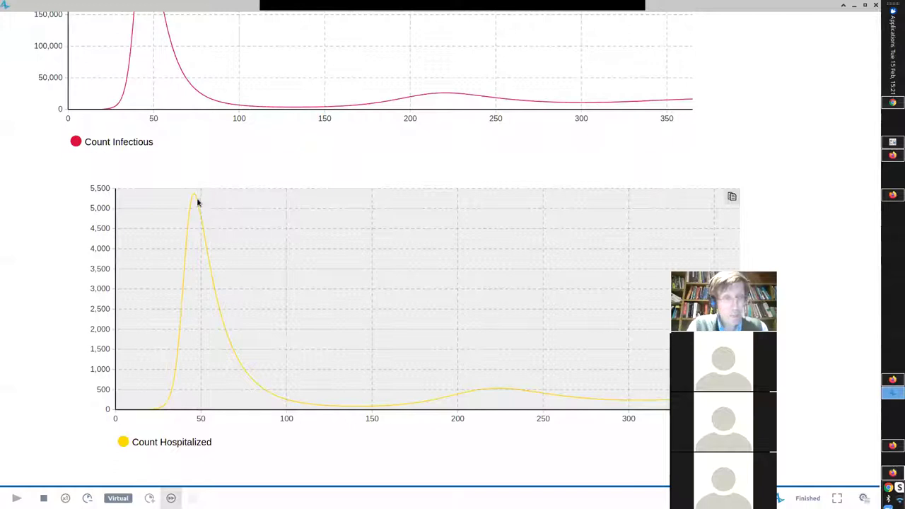
scroll(195, 200, up, 5)
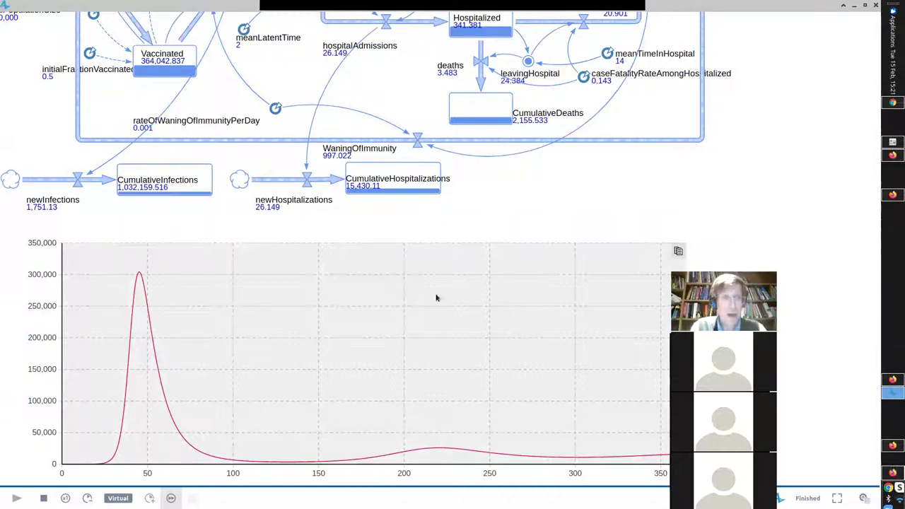
scroll(142, 205, up, 4)
drag(141, 206, 108, 178)
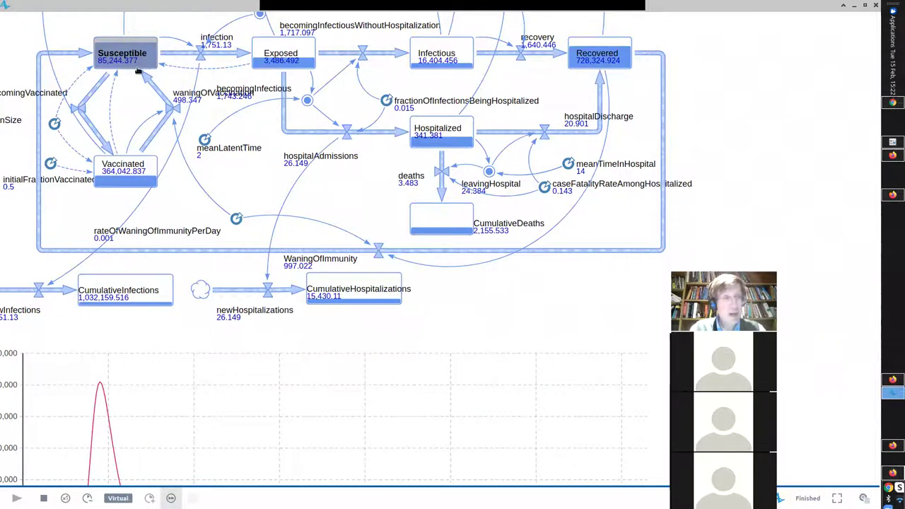
scroll(262, 196, down, 3)
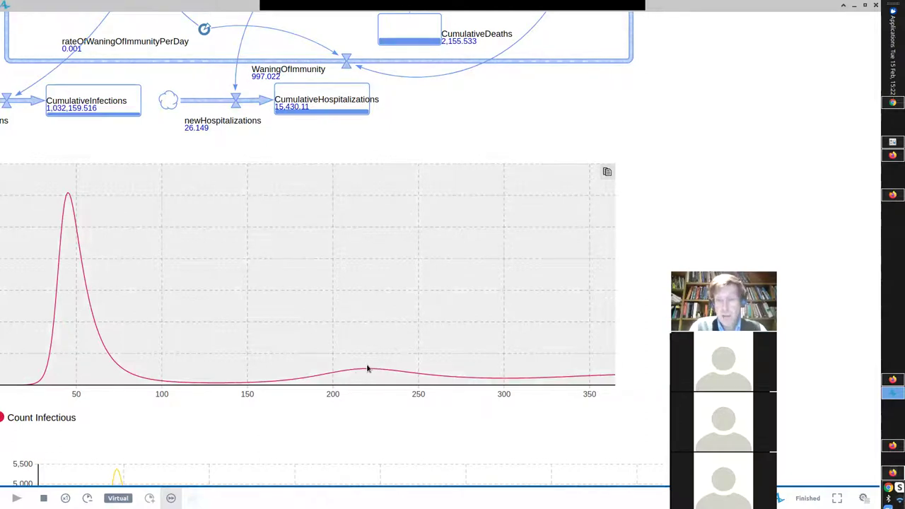
scroll(367, 368, up, 5)
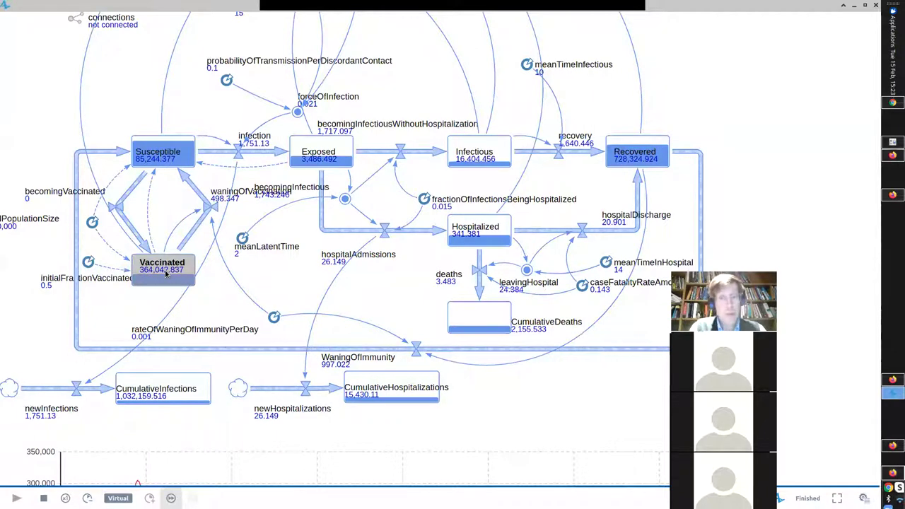
scroll(166, 275, down, 1)
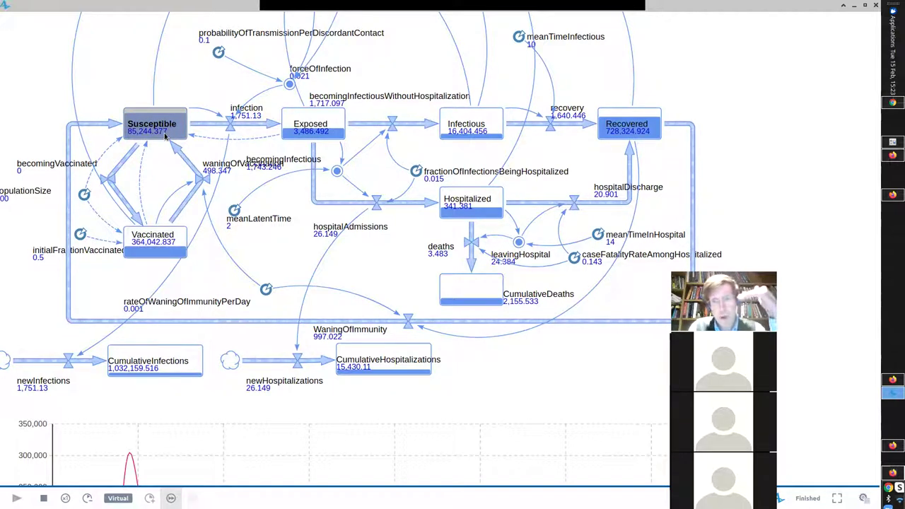
scroll(212, 234, down, 3)
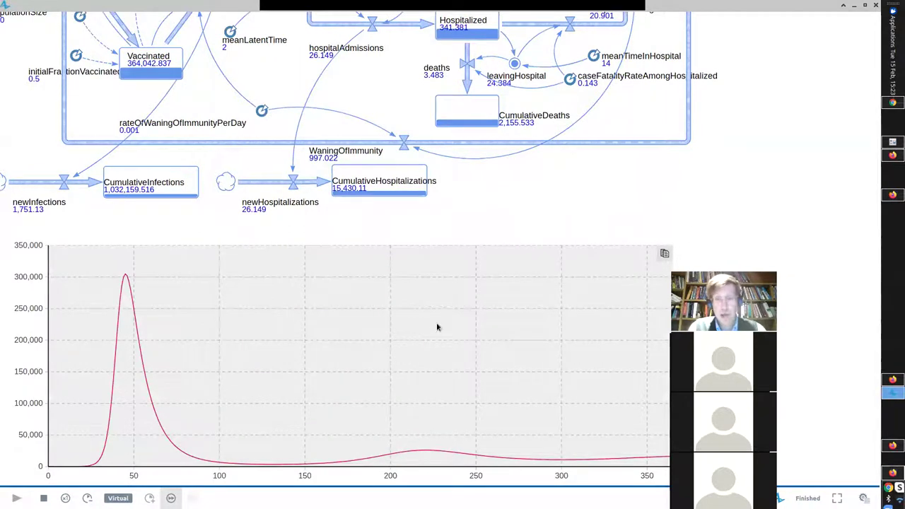
Pan across the finished run's stock-and-flow diagram, then close the simulation window.
scroll(437, 327, down, 1)
scroll(437, 327, right, 1)
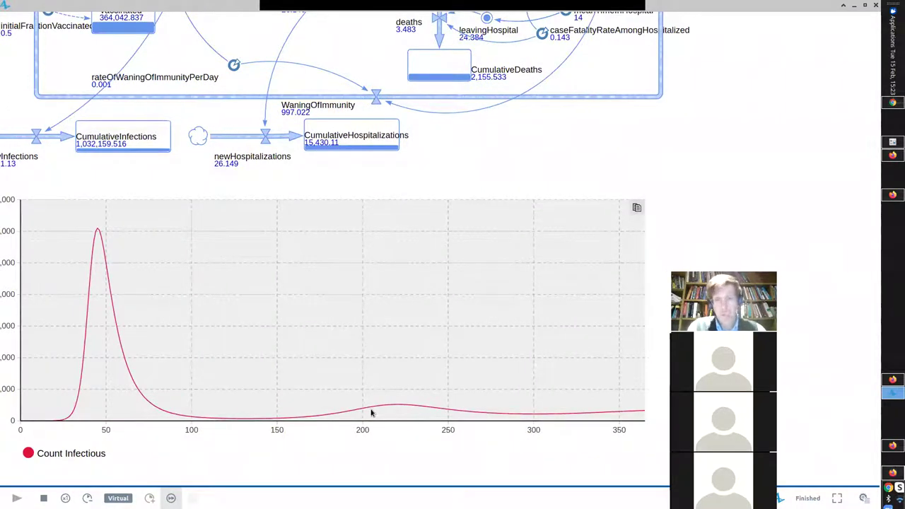
scroll(383, 321, down, 1)
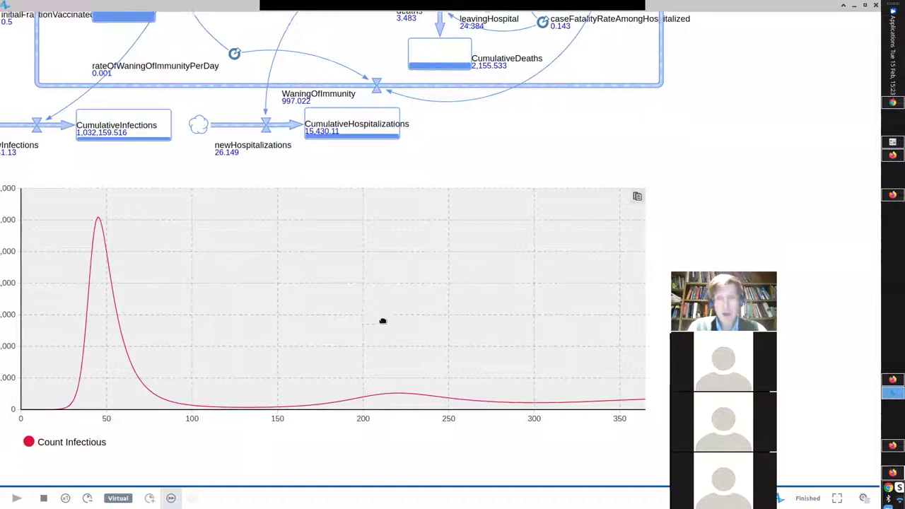
drag(417, 250, 430, 470)
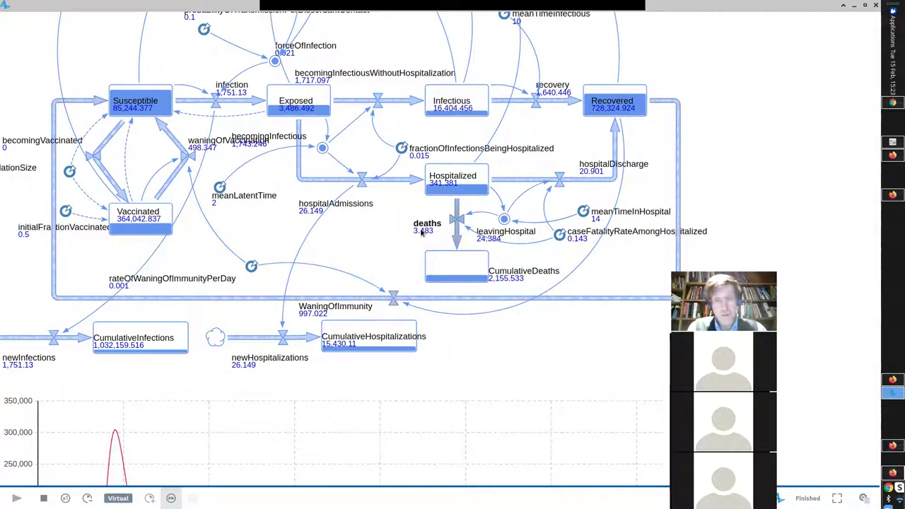
drag(167, 123, 181, 144)
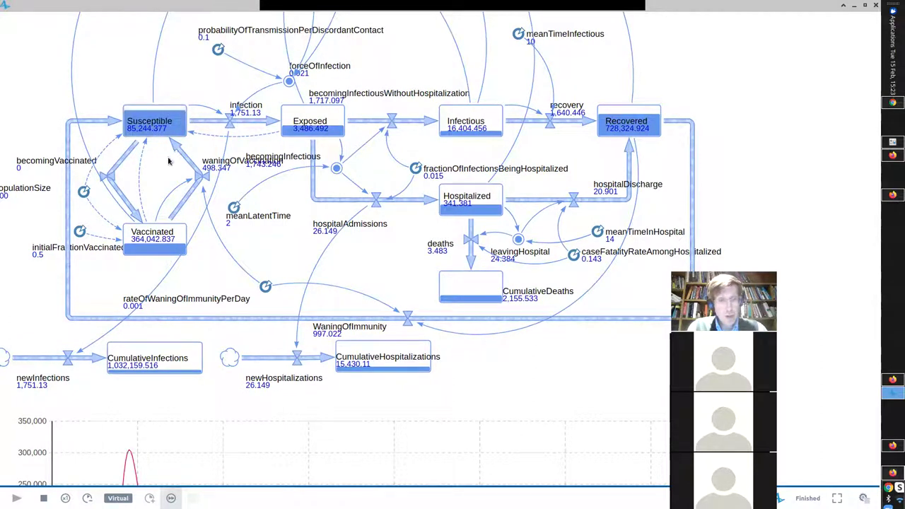
click(876, 5)
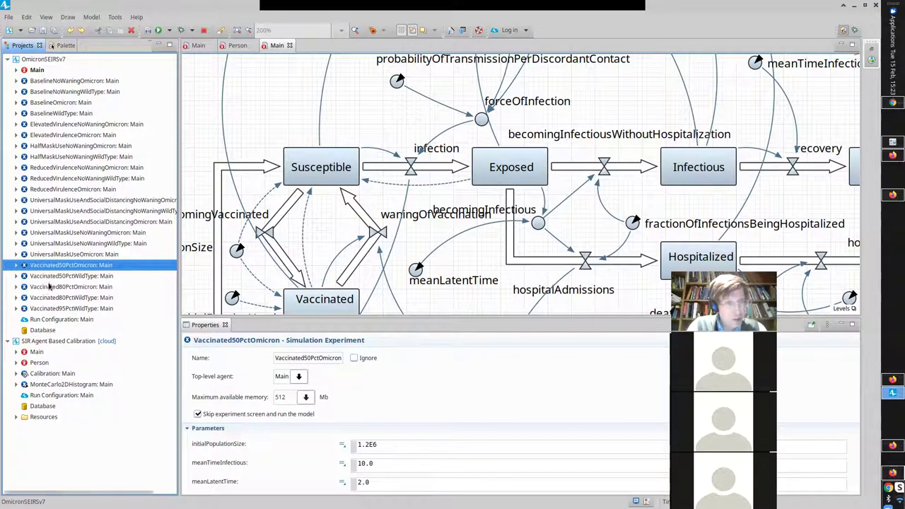
Run Vaccinated80PctOmicron and review its Count Infectious and Count Hospitalized charts.
right_click(50, 287)
click(75, 428)
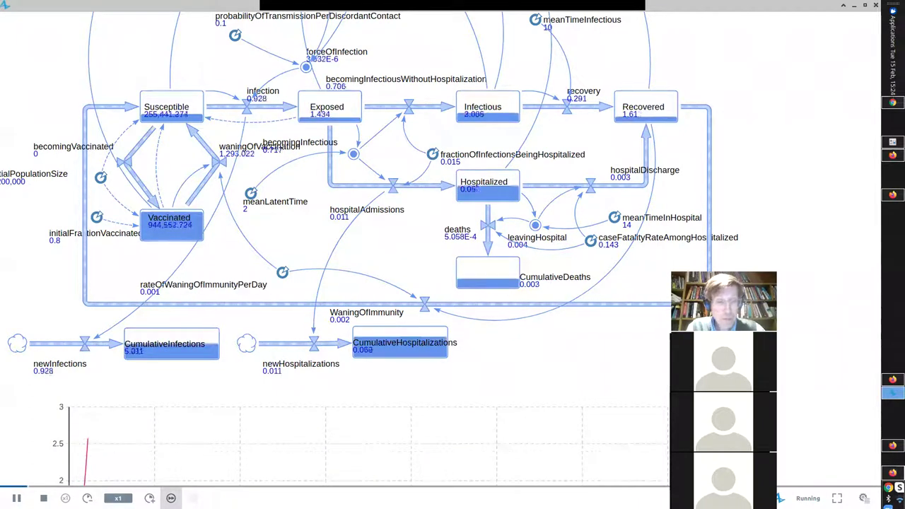
scroll(235, 439, down, 3)
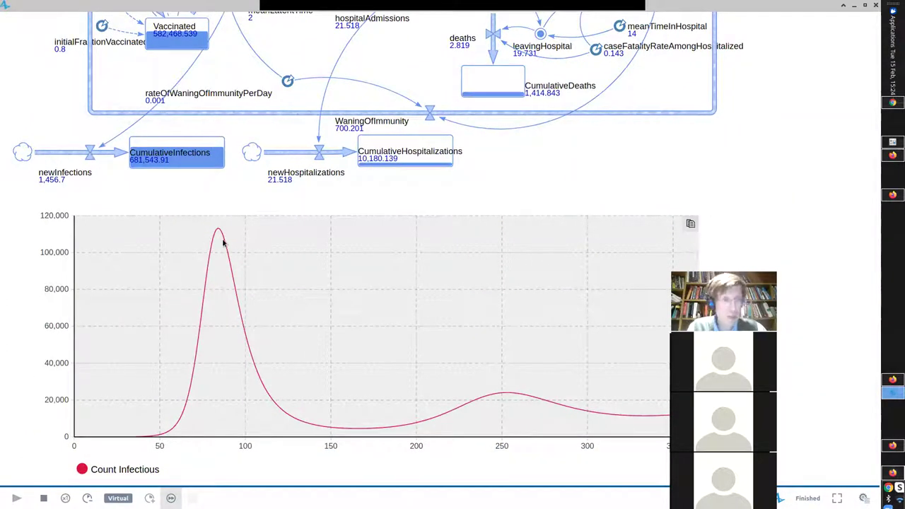
scroll(228, 249, down, 3)
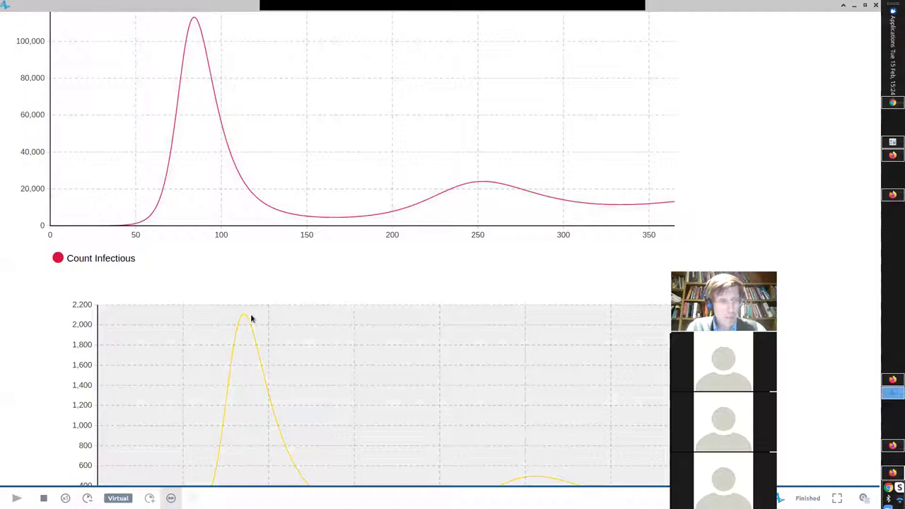
drag(242, 314, 142, 222)
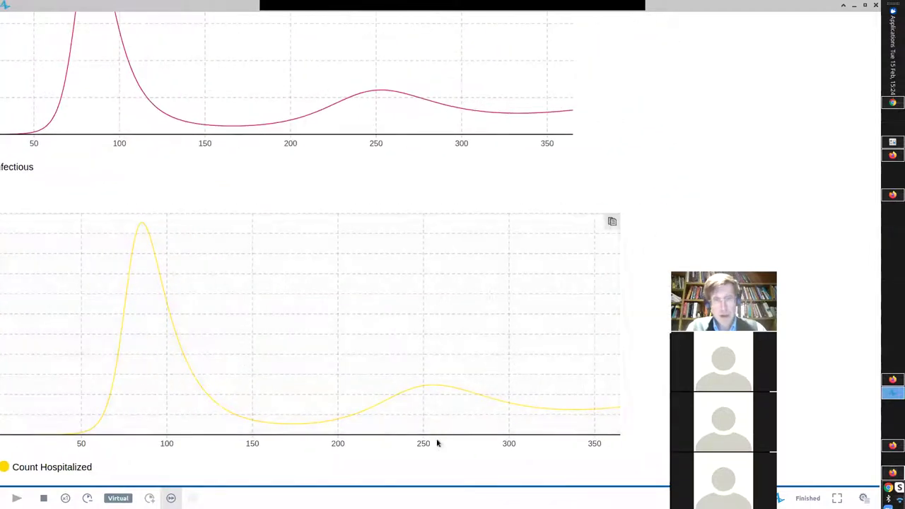
drag(370, 258, 383, 506)
drag(343, 159, 408, 344)
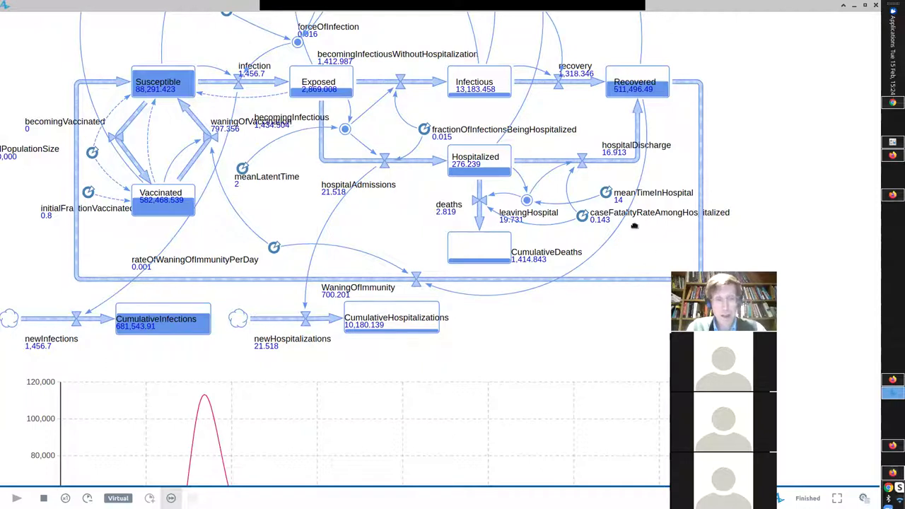
View the 80% Omicron infections chart (peak near 113,000 at day 85), then close the run.
scroll(620, 112, down, 4)
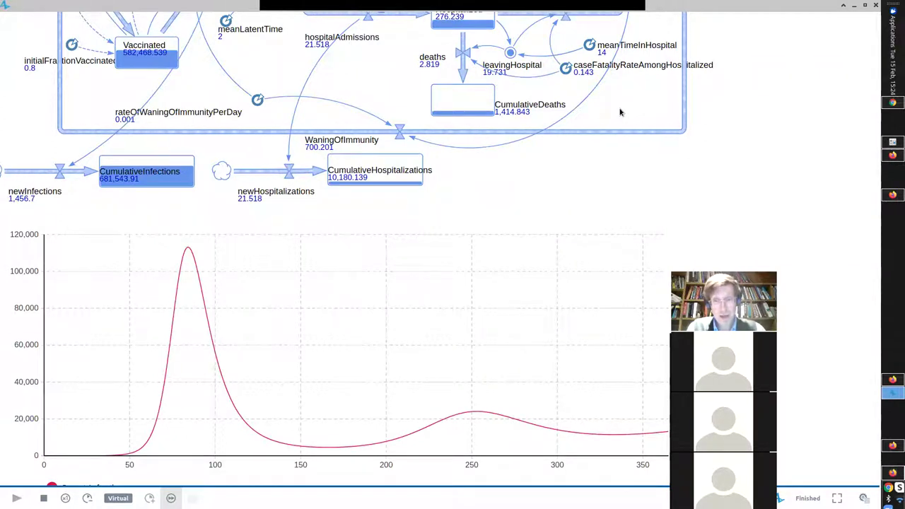
click(877, 5)
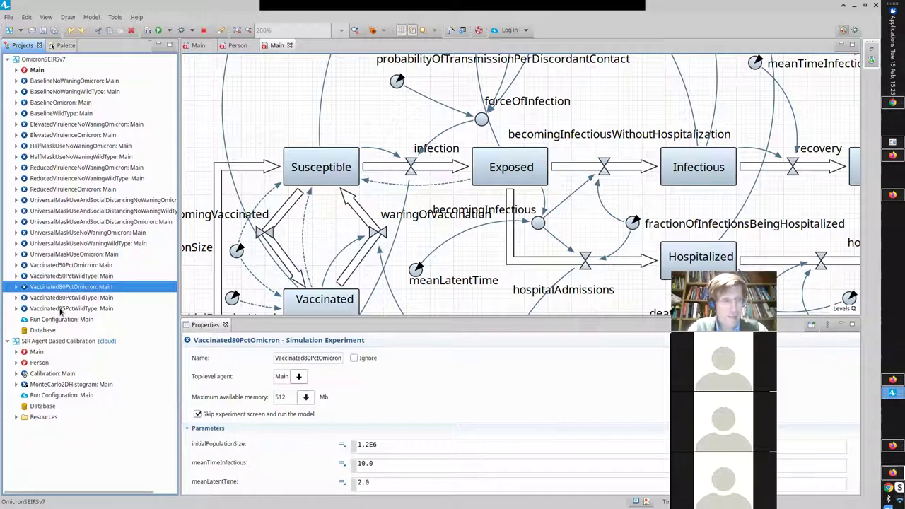
Duplicate the Vaccinated80PctOmicron experiment into the OmicronSEIRSv7 project.
click(61, 310)
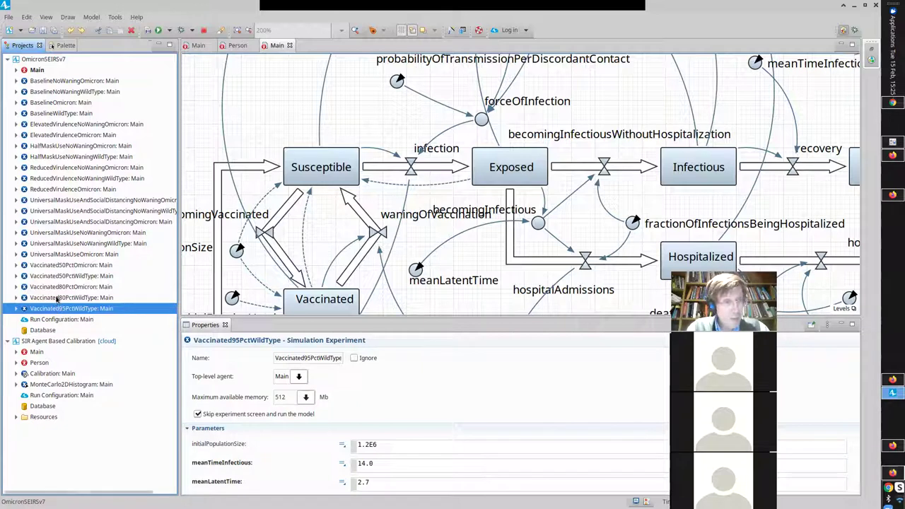
click(57, 286)
right_click(57, 287)
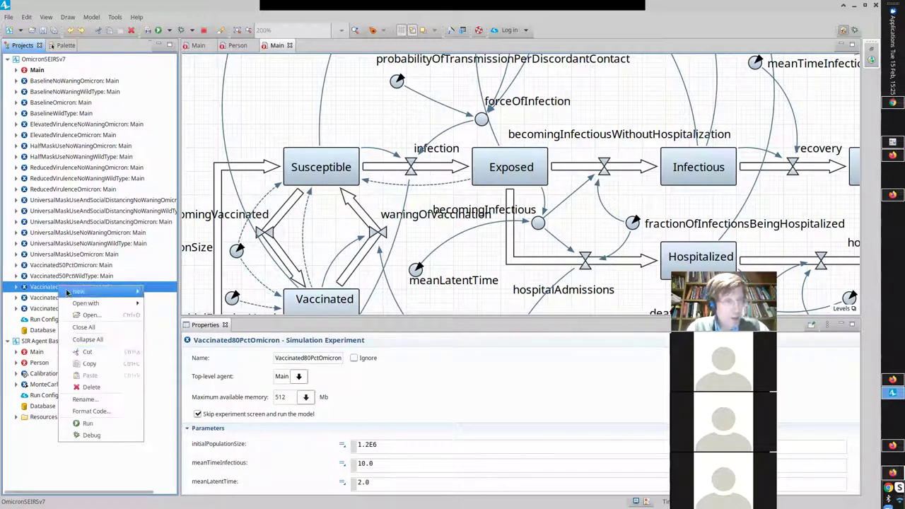
click(71, 363)
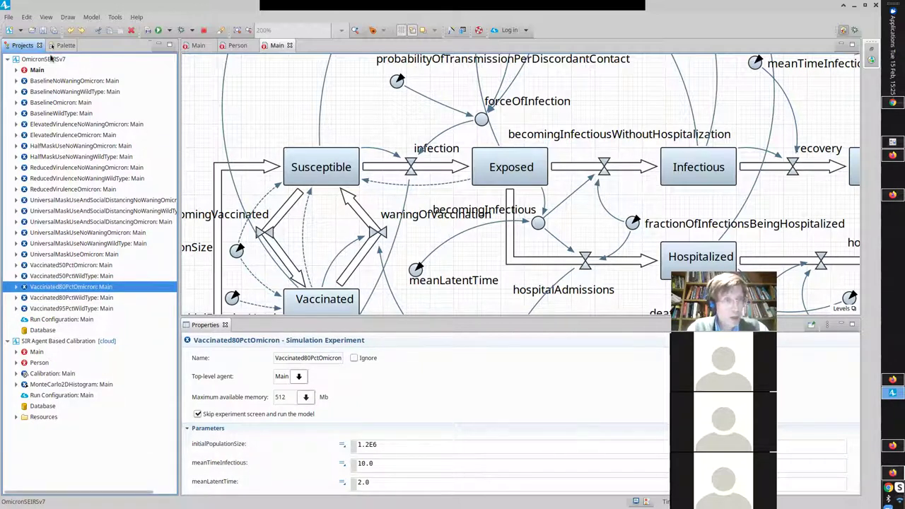
right_click(54, 58)
click(145, 194)
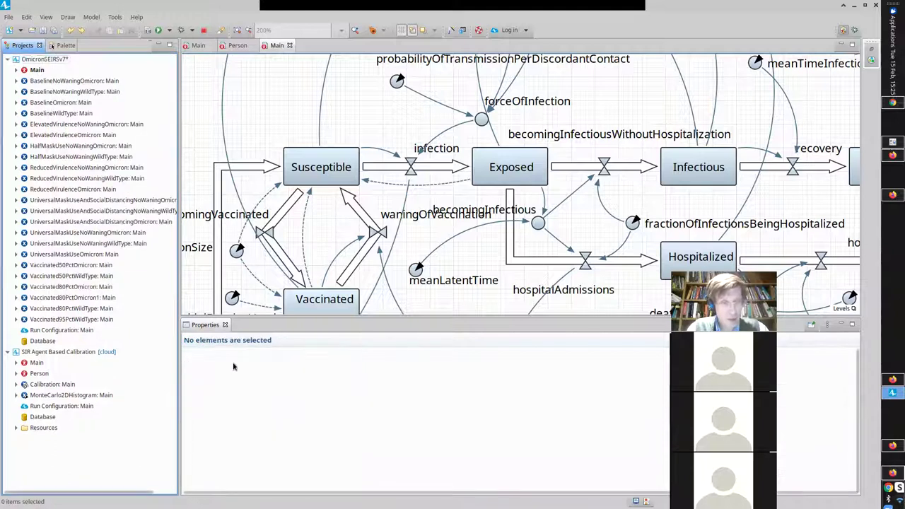
Rename the copy to Vaccinated95PctOmicron and set initialFractionVaccinated to 0.95.
click(60, 297)
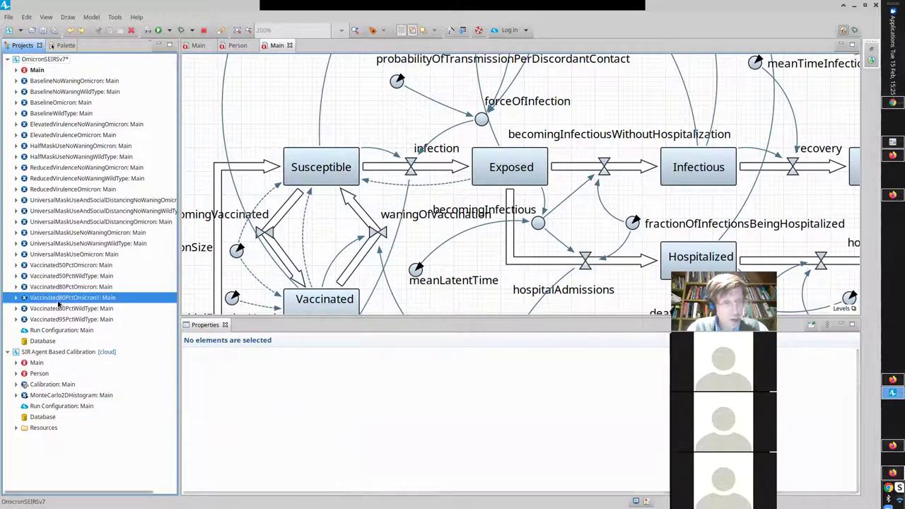
click(295, 359)
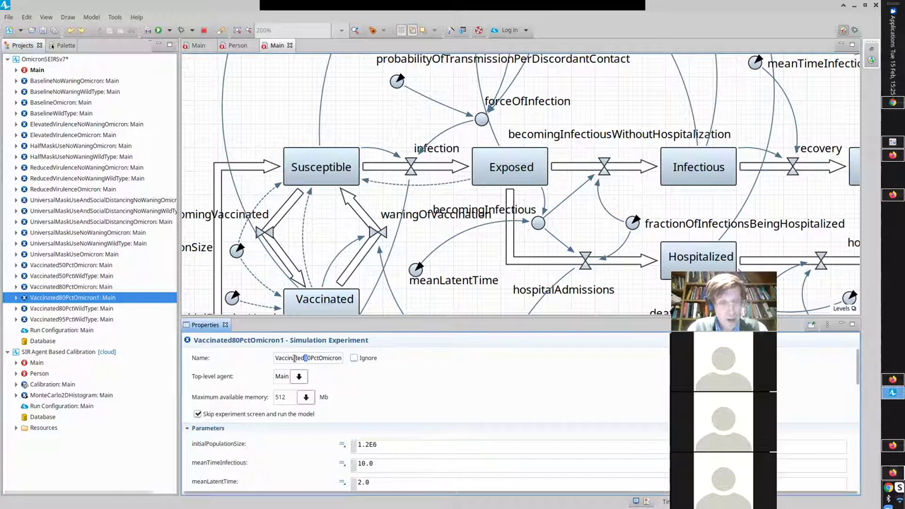
text(95)
key(Return)
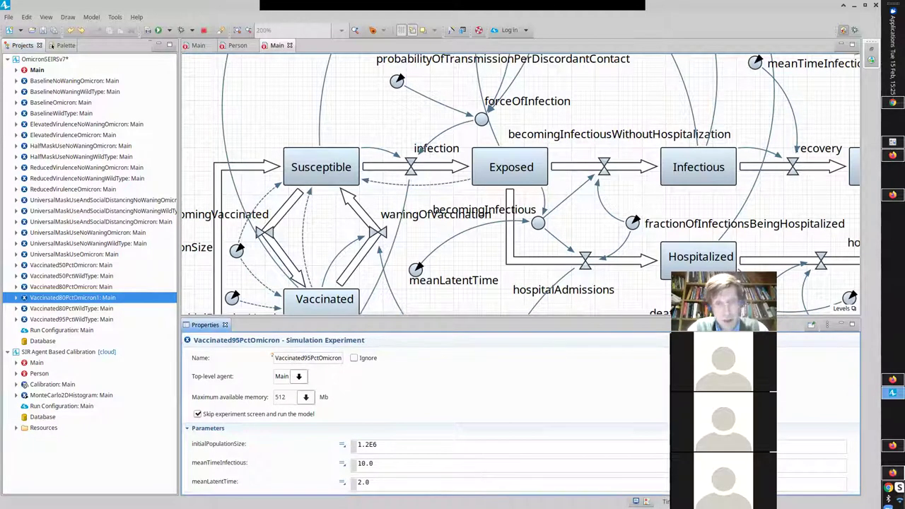
scroll(855, 373, down, 5)
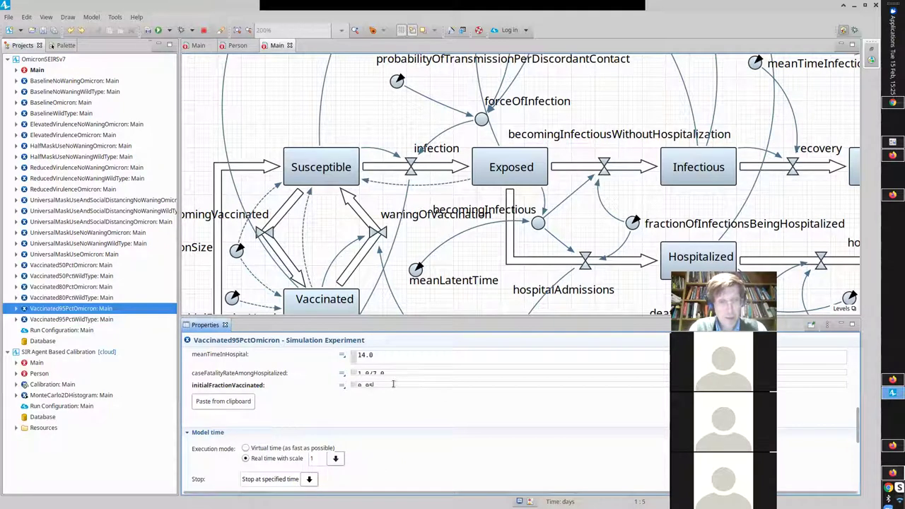
key(Return)
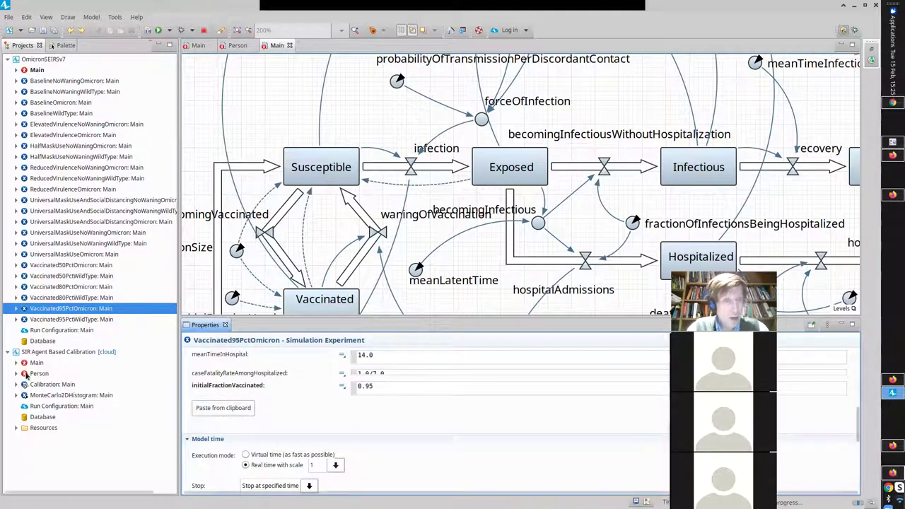
Run Vaccinated95PctOmicron once and close its simulation window.
right_click(54, 315)
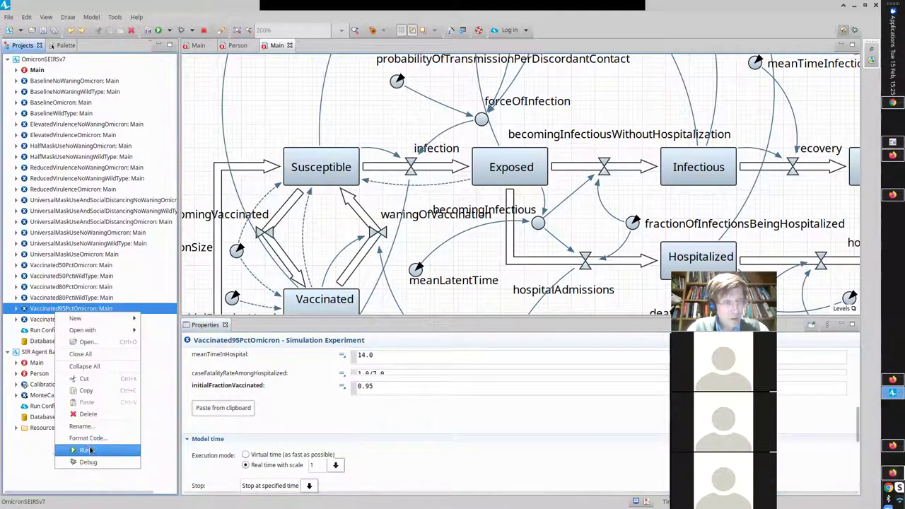
click(89, 448)
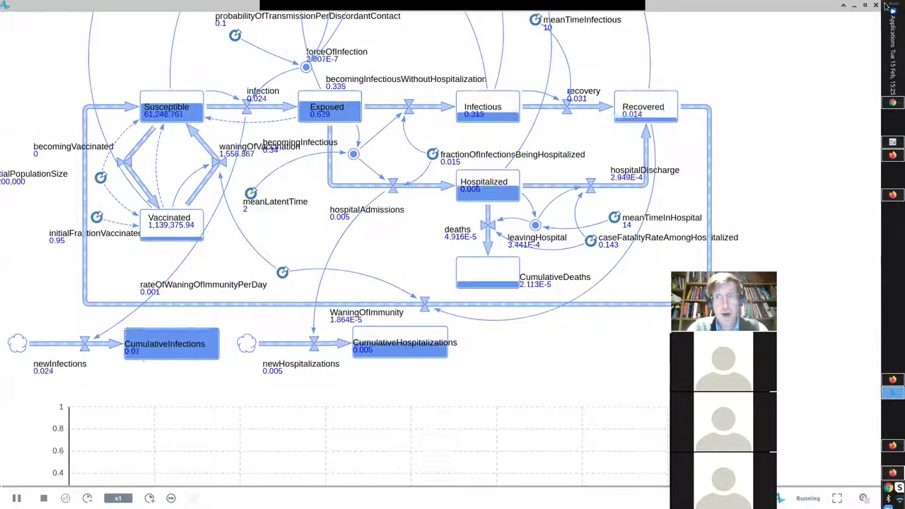
click(875, 5)
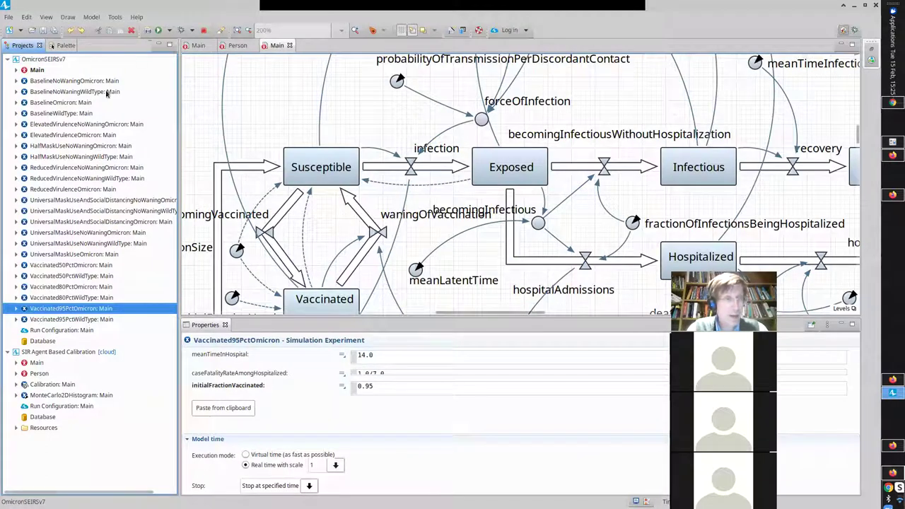
right_click(69, 105)
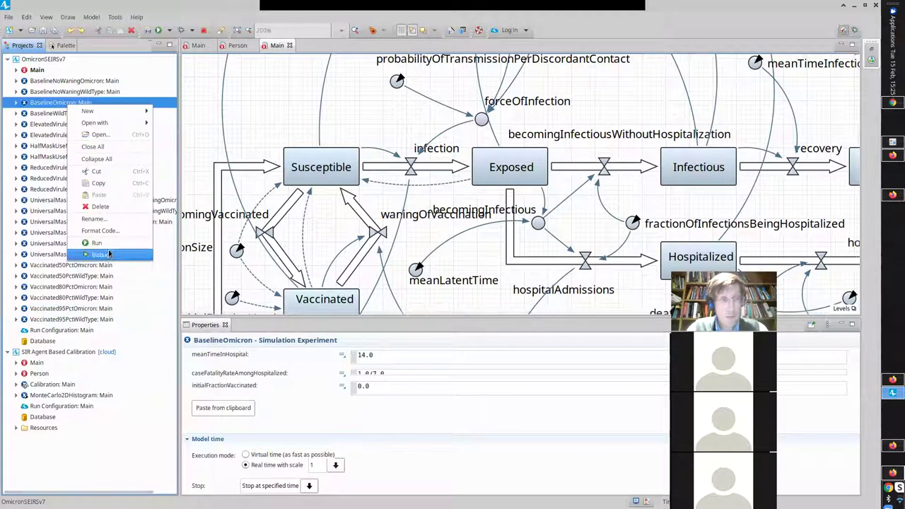
click(107, 245)
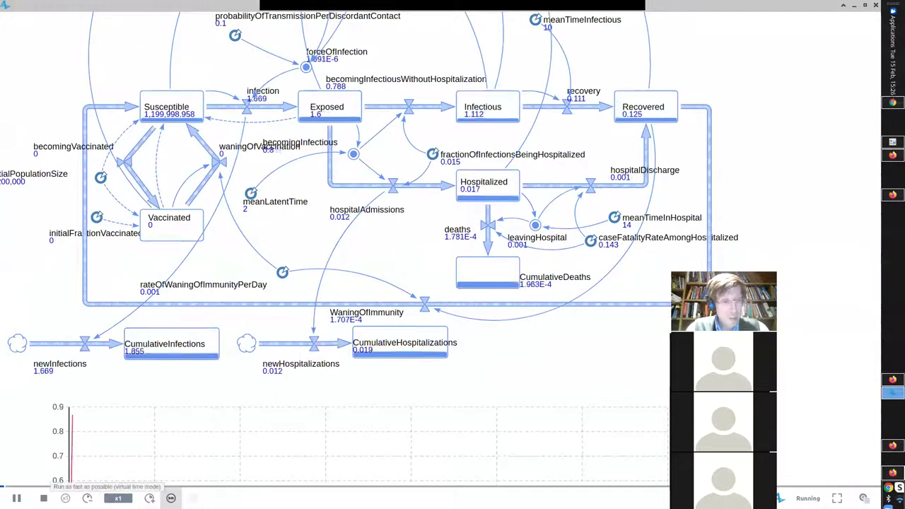
click(118, 498)
scroll(198, 129, down, 4)
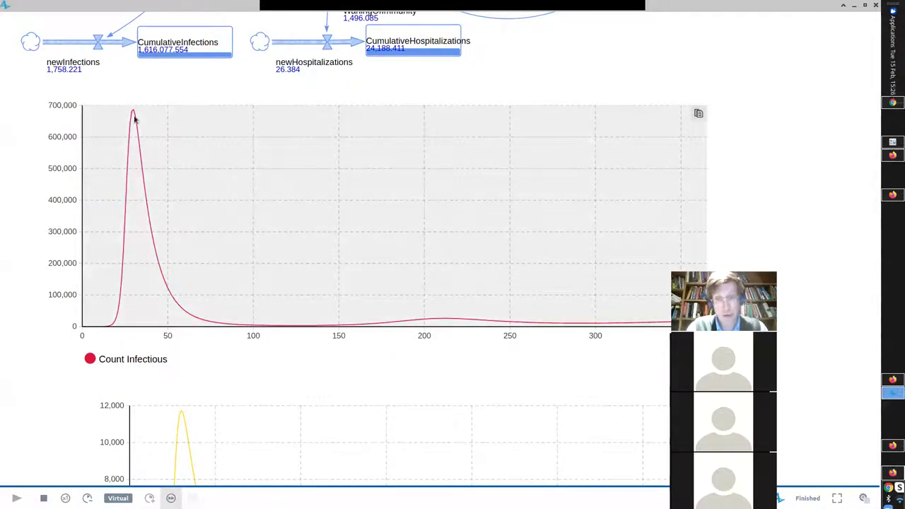
scroll(137, 137, up, 3)
scroll(137, 212, down, 1)
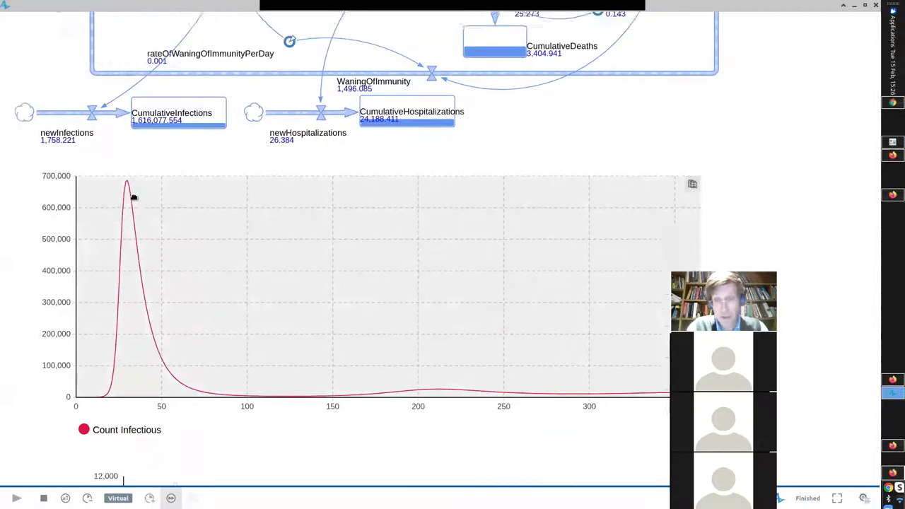
scroll(133, 198, up, 3)
scroll(129, 141, down, 3)
scroll(141, 212, down, 2)
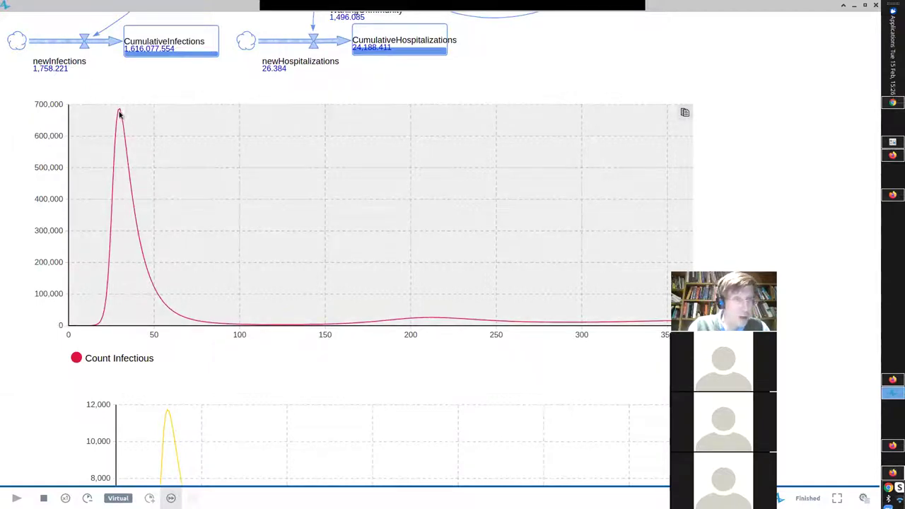
click(876, 6)
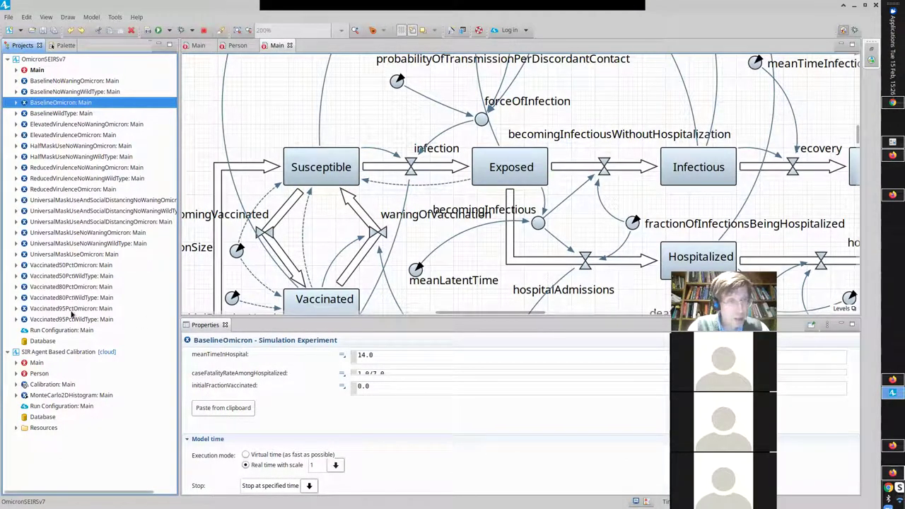
right_click(59, 266)
click(91, 413)
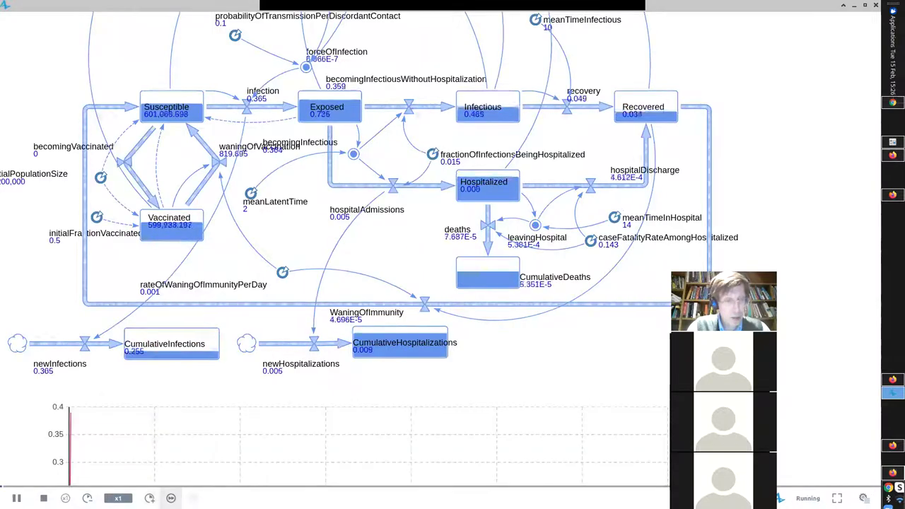
click(171, 498)
scroll(173, 257, down, 3)
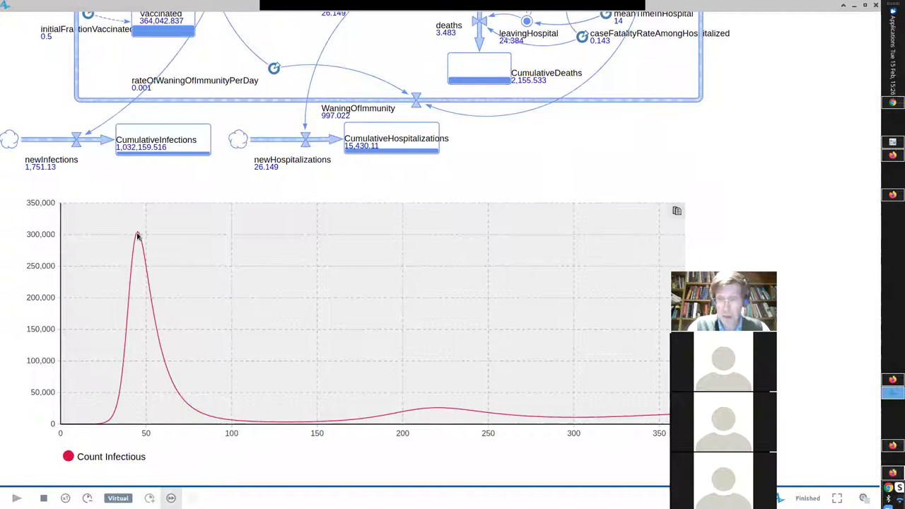
scroll(138, 237, down, 3)
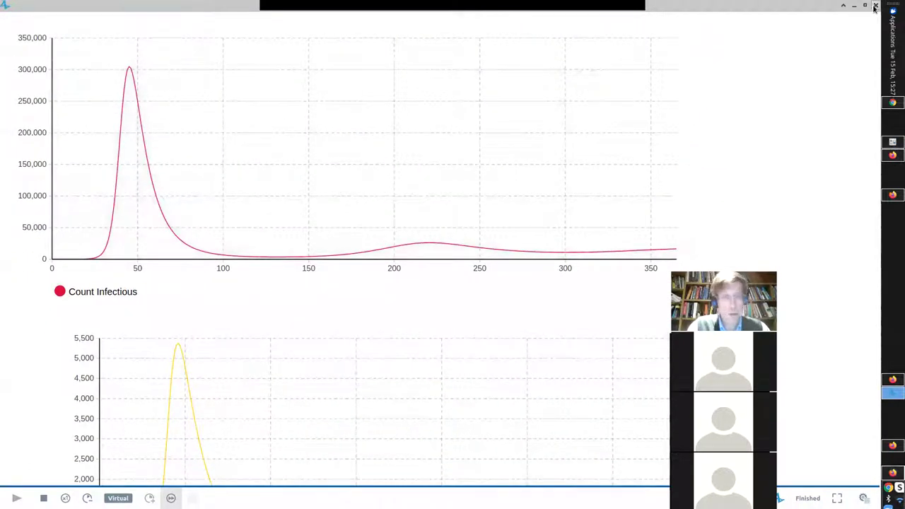
click(875, 5)
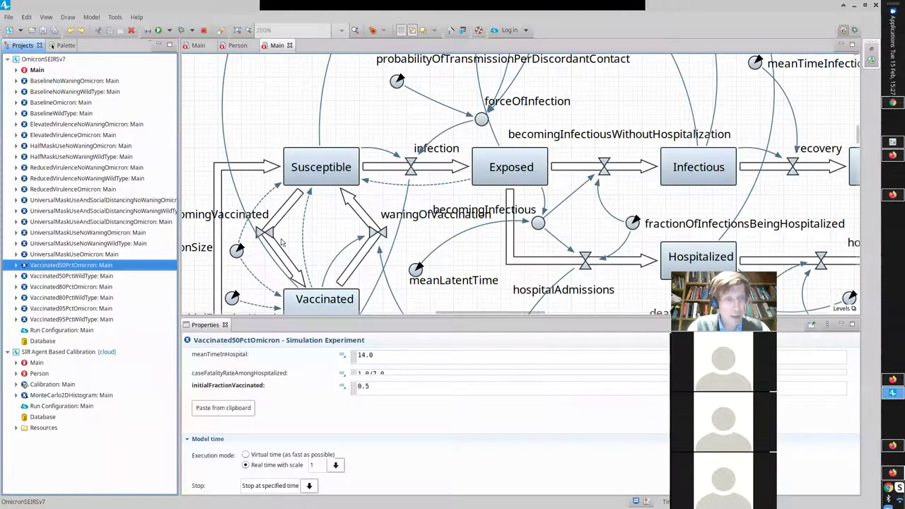
right_click(75, 298)
key(Escape)
click(68, 286)
right_click(68, 286)
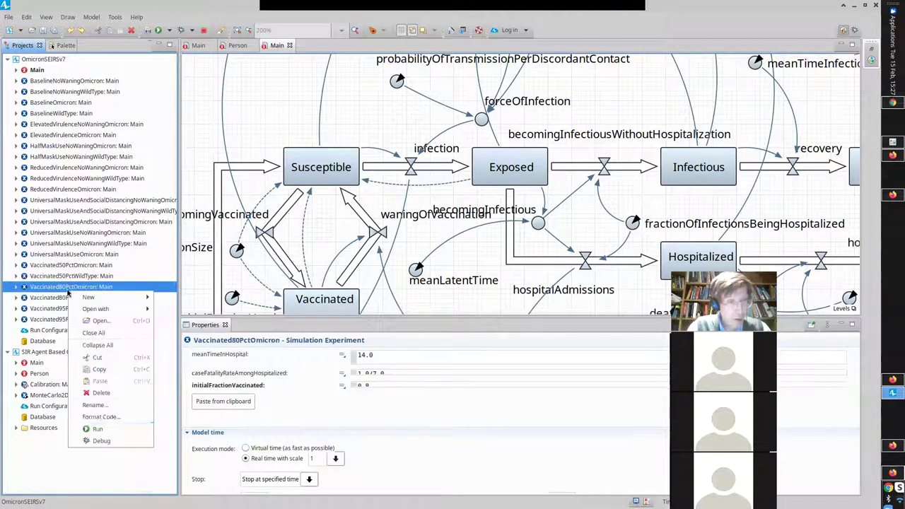
click(116, 427)
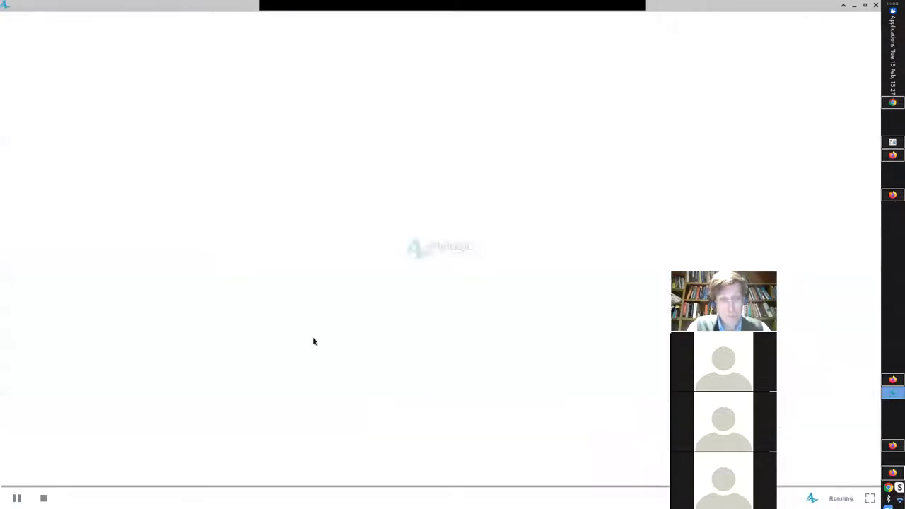
scroll(219, 453, down, 5)
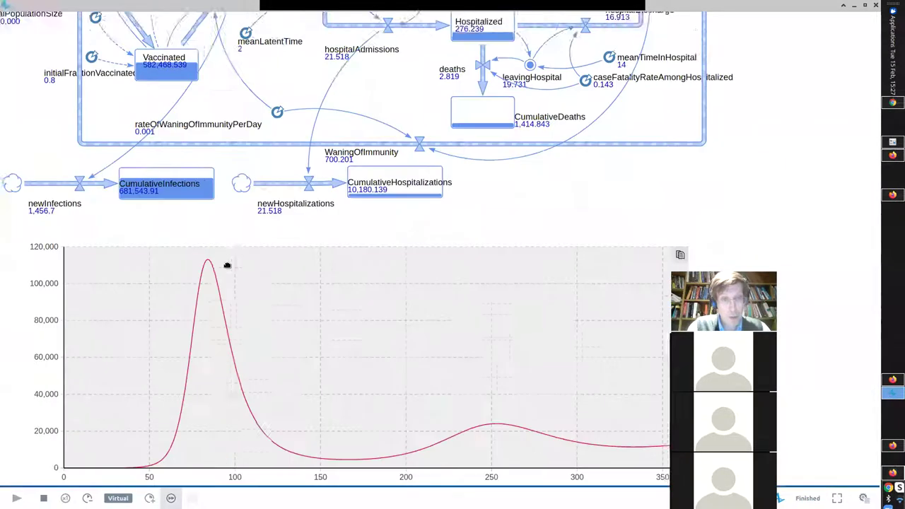
drag(195, 137, 183, 40)
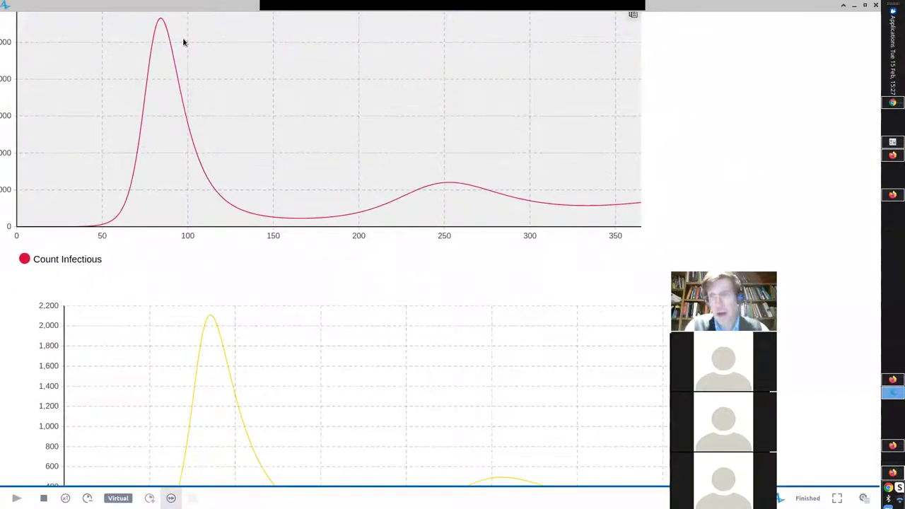
drag(212, 220, 227, 332)
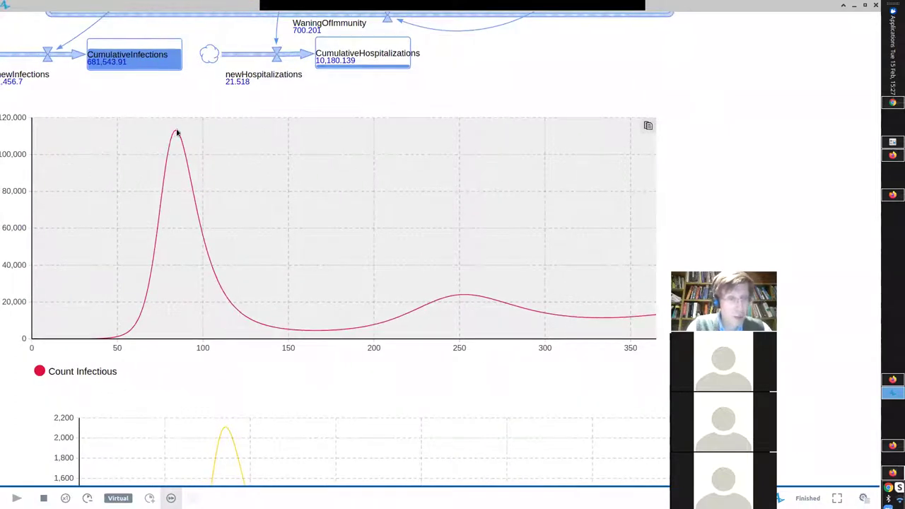
click(874, 7)
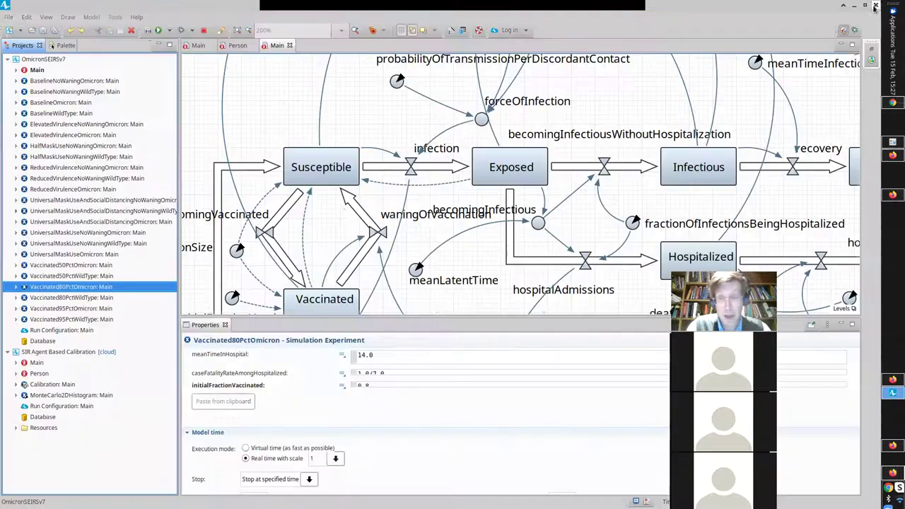
right_click(75, 310)
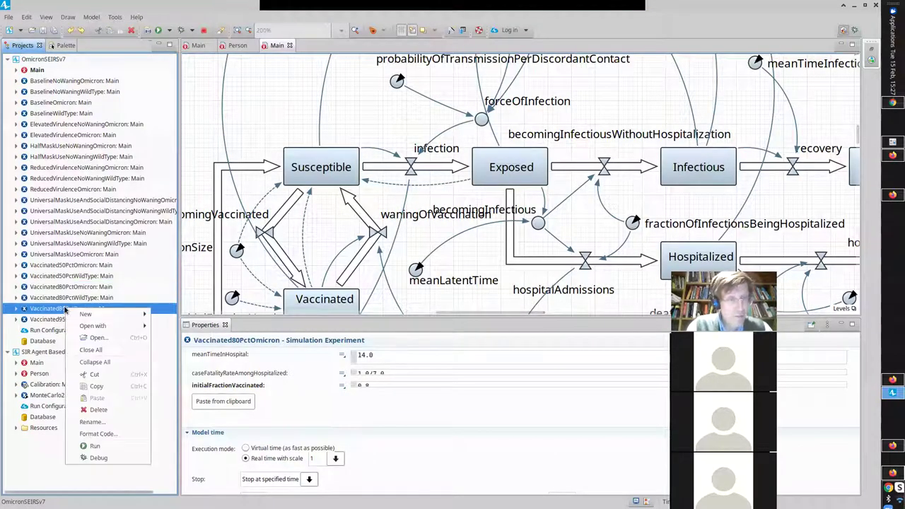
click(99, 445)
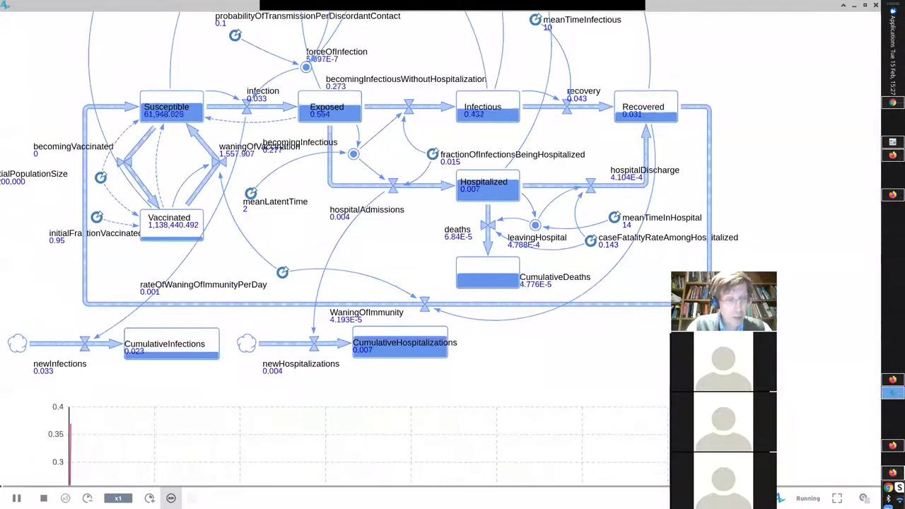
scroll(200, 285, down, 3)
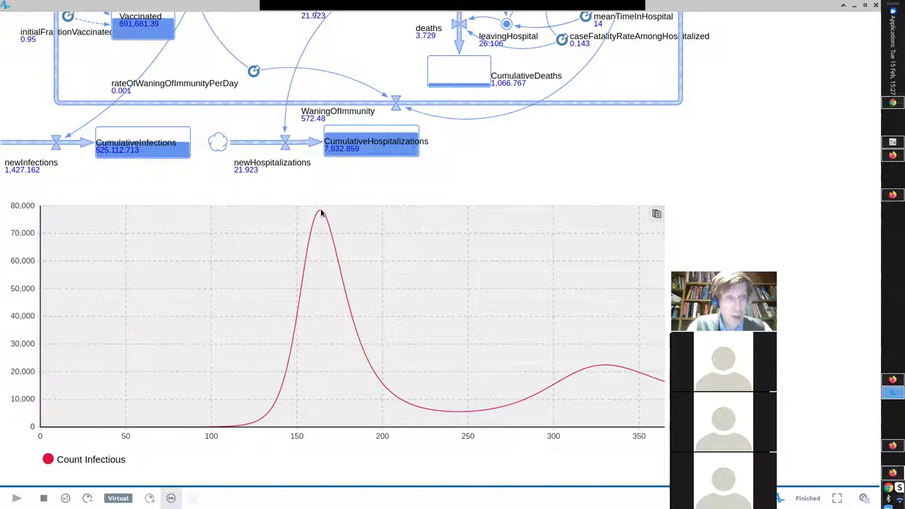
scroll(230, 80, down, 4)
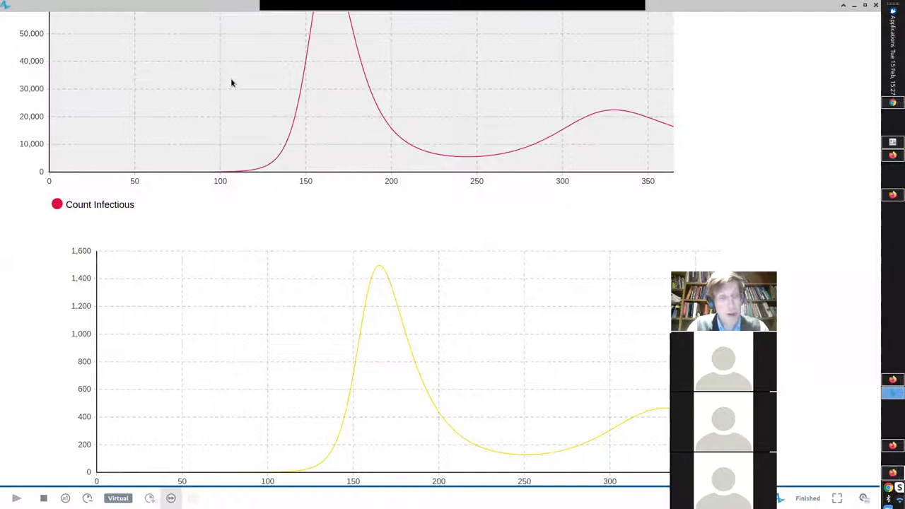
scroll(338, 361, down, 1)
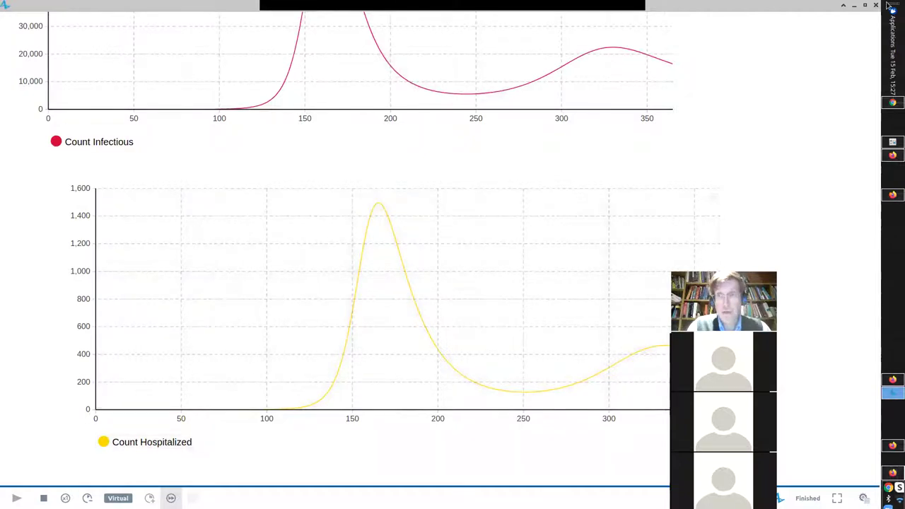
key(alt+Tab)
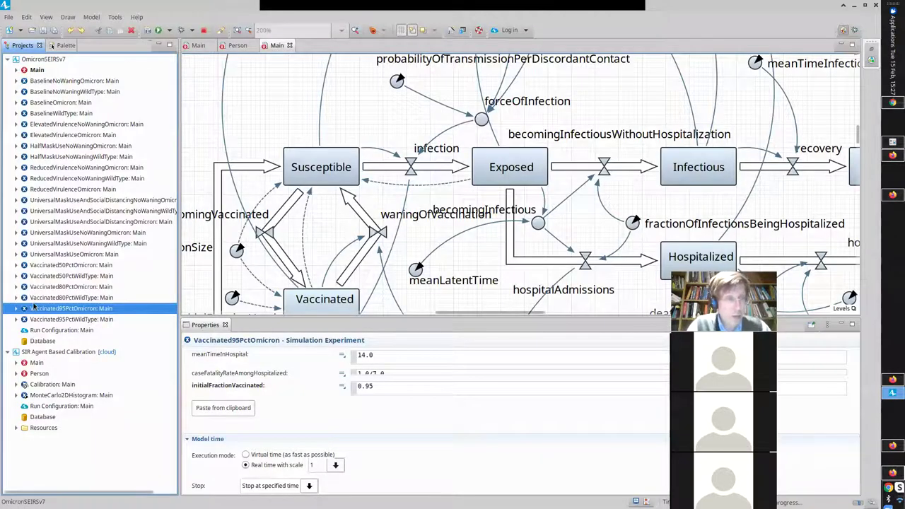
Copy Vaccinated95PctOmicron and paste it into the OmicronSEIRSv7 model root.
right_click(33, 309)
click(65, 385)
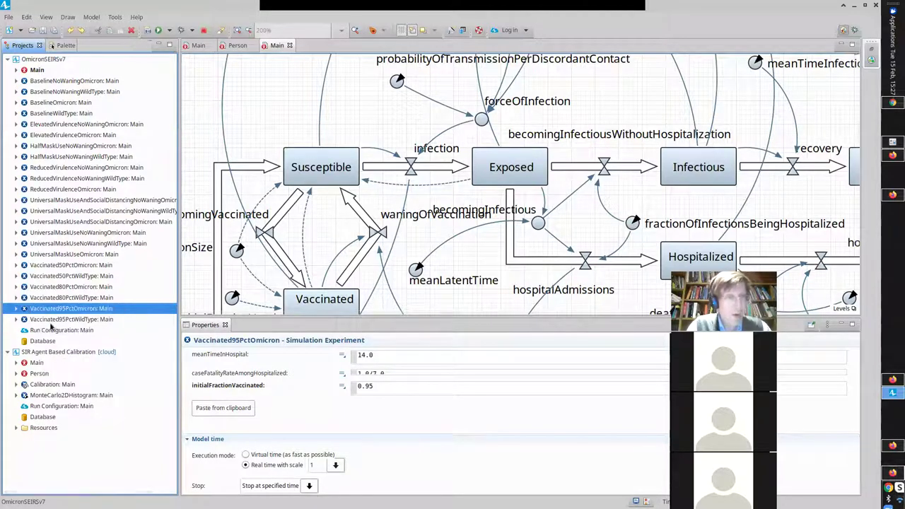
click(56, 62)
right_click(57, 62)
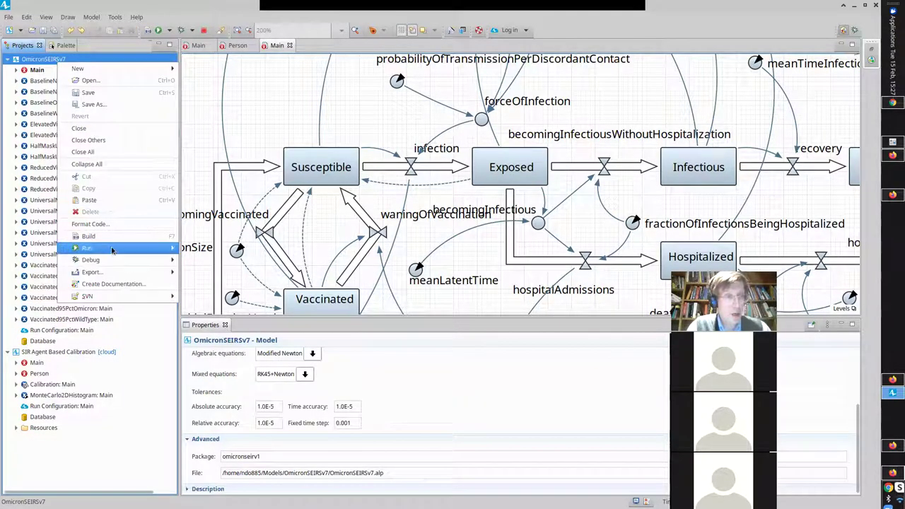
mouse_move(108, 253)
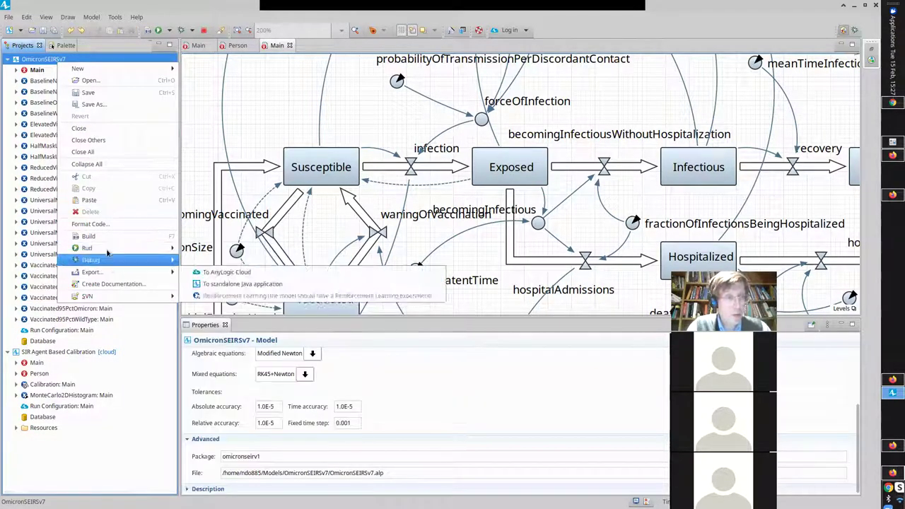
click(89, 200)
Rename the pasted copy from Vaccinated95PctOmicron1 to Vaccinated98PctOmicron.
click(73, 319)
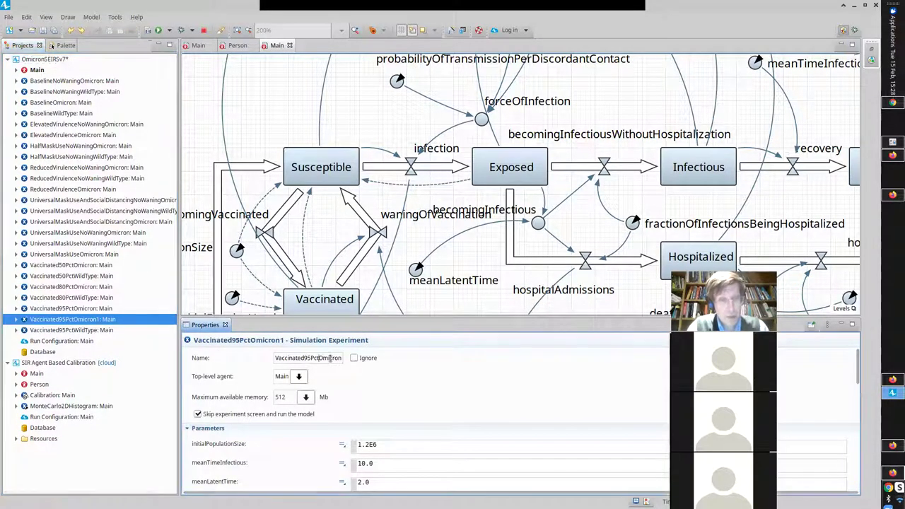
key(BackSpace)
text(8)
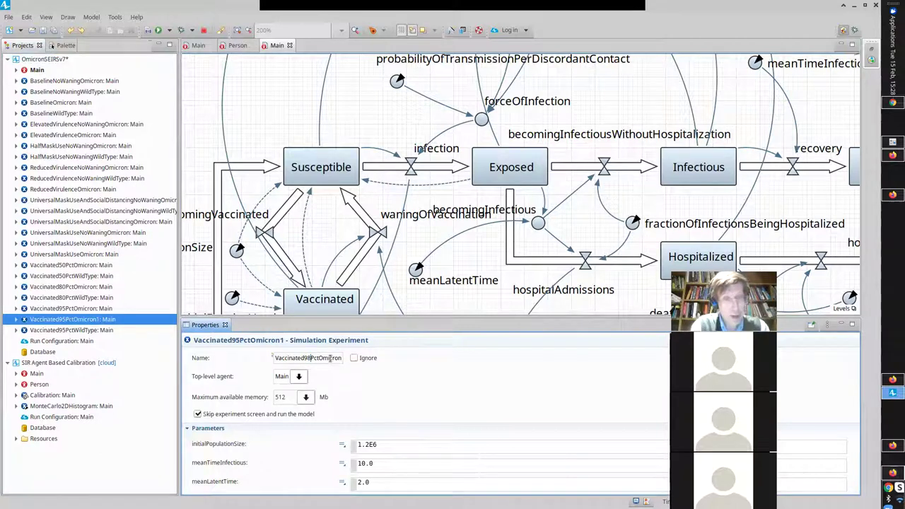
key(End)
key(BackSpace)
key(Return)
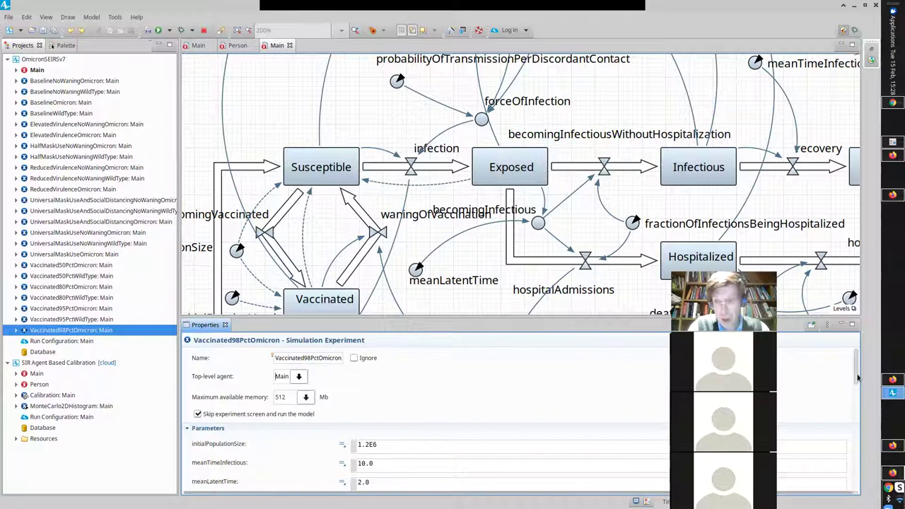
scroll(854, 464, down, 10)
scroll(853, 452, up, 6)
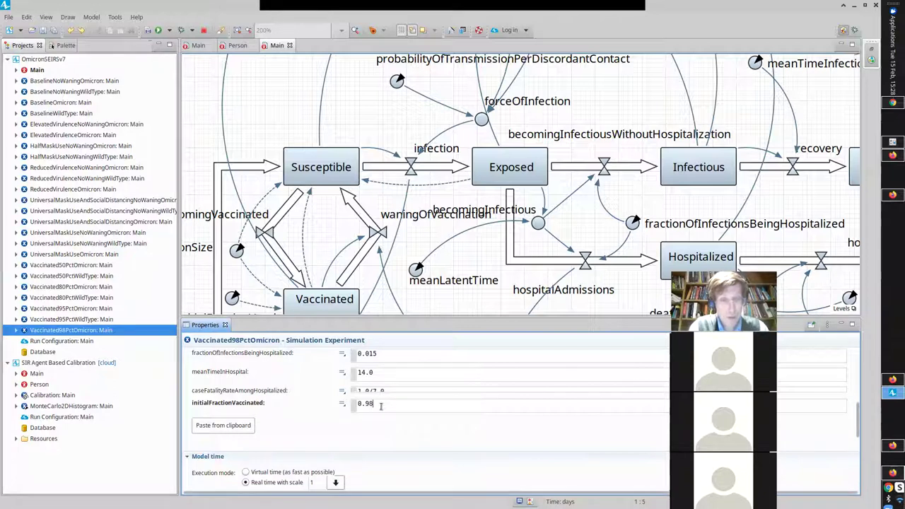
Pick an action from the Vaccinated98PctOmicron experiment's context menu.
right_click(96, 332)
click(123, 408)
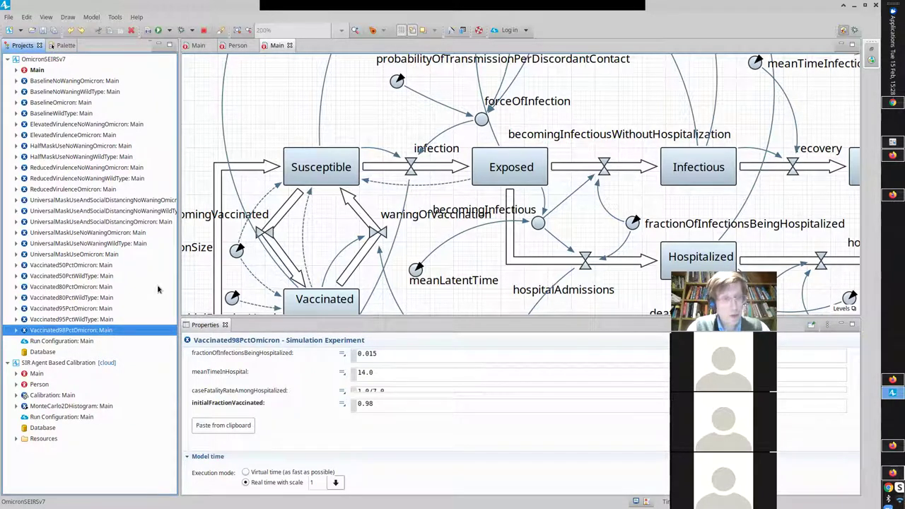
key(alt+Tab)
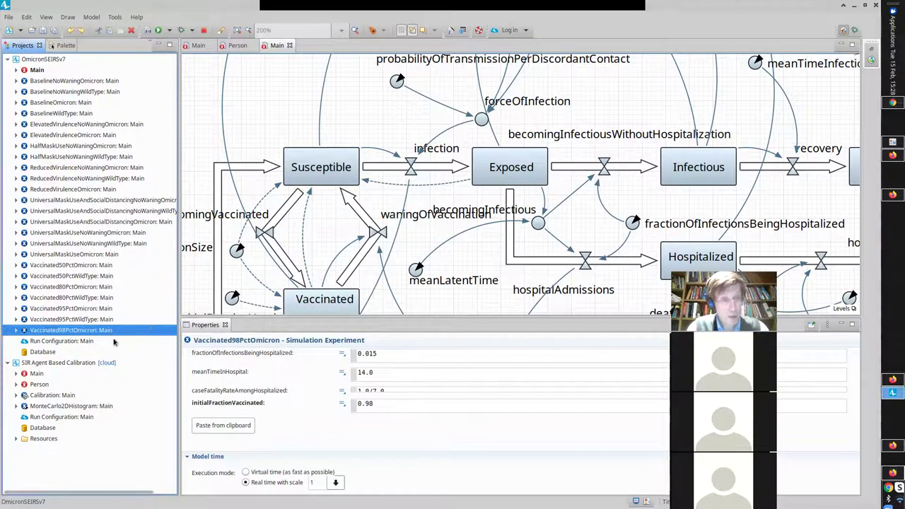
Run Vaccinated98PctOmicron, check the infectious peak near 83,000 around day 190, then close the window.
right_click(111, 331)
click(171, 471)
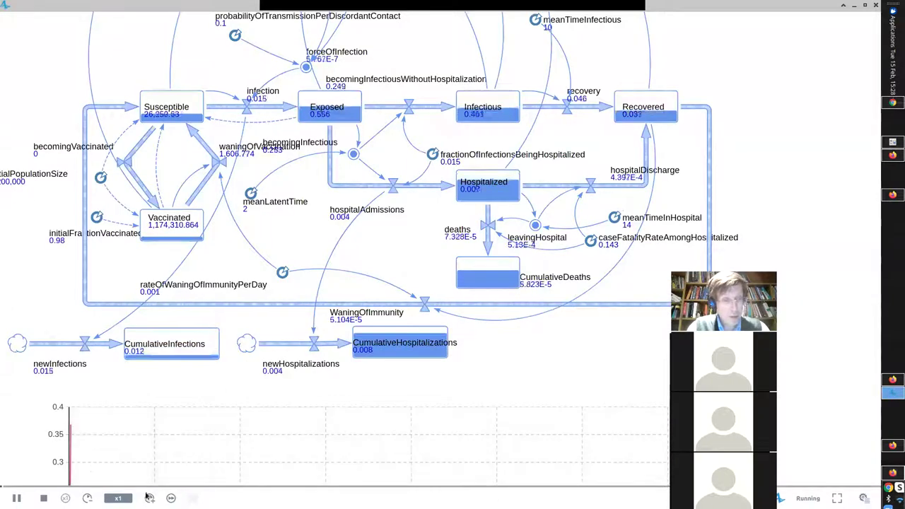
drag(283, 421, 269, 201)
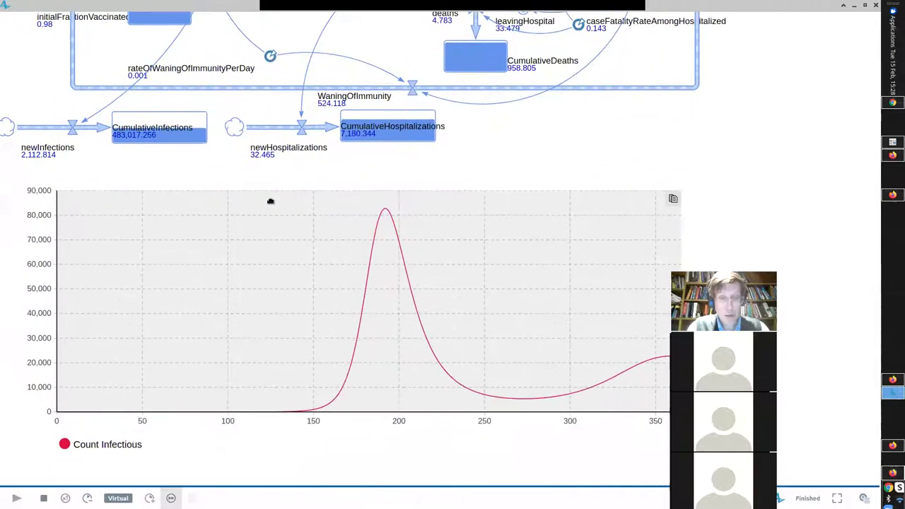
drag(713, 85, 675, 121)
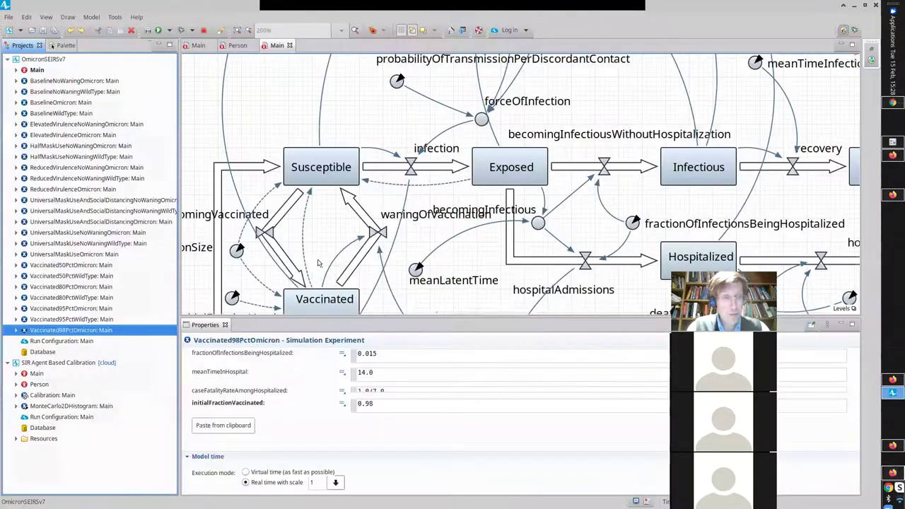
click(875, 6)
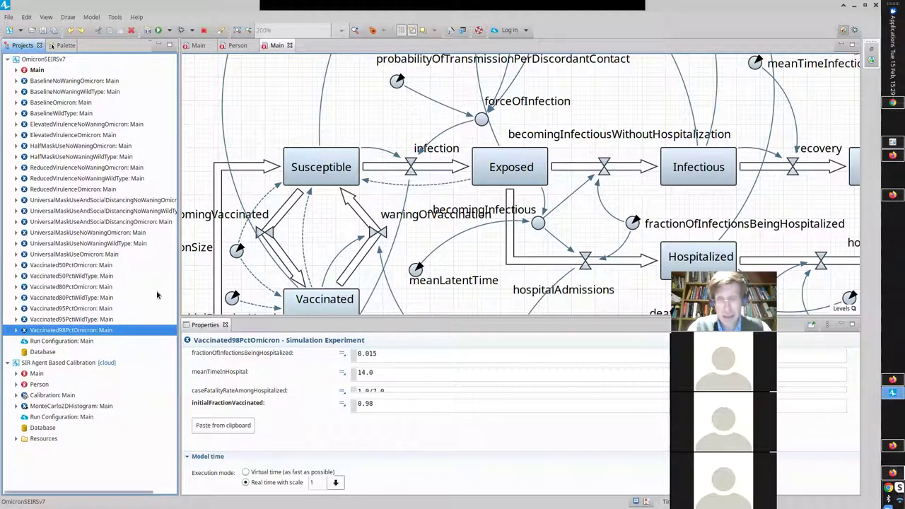
Copy the Vaccinated95PctOmicron experiment and paste it into the OmicronSEIRSv7 model.
scroll(857, 132, down, 1)
drag(857, 132, 856, 141)
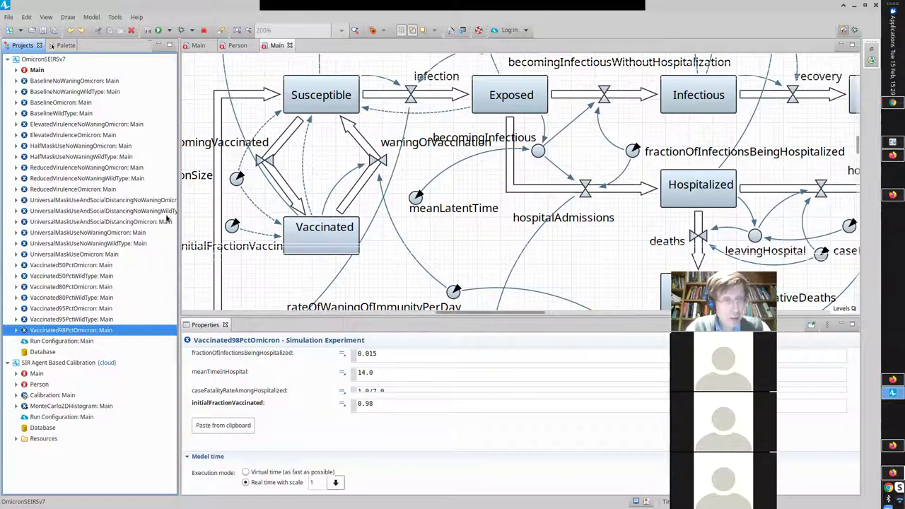
click(85, 309)
right_click(85, 311)
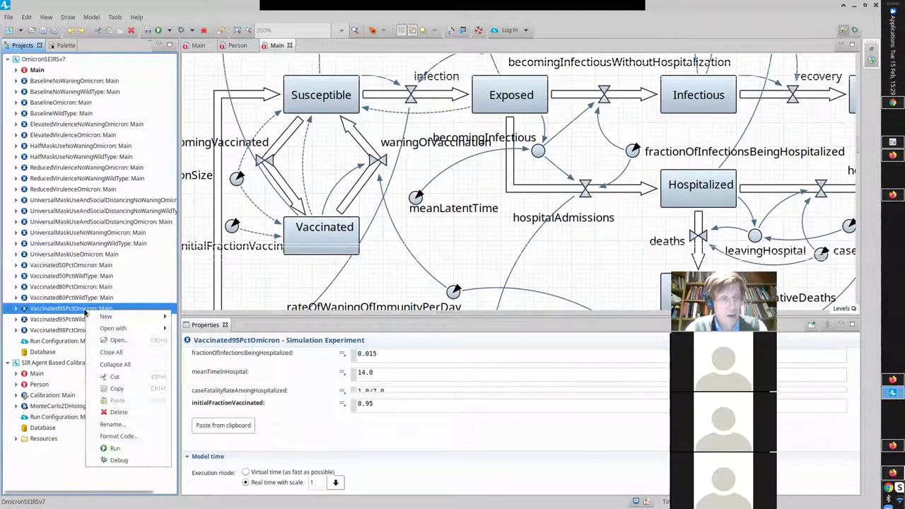
click(115, 389)
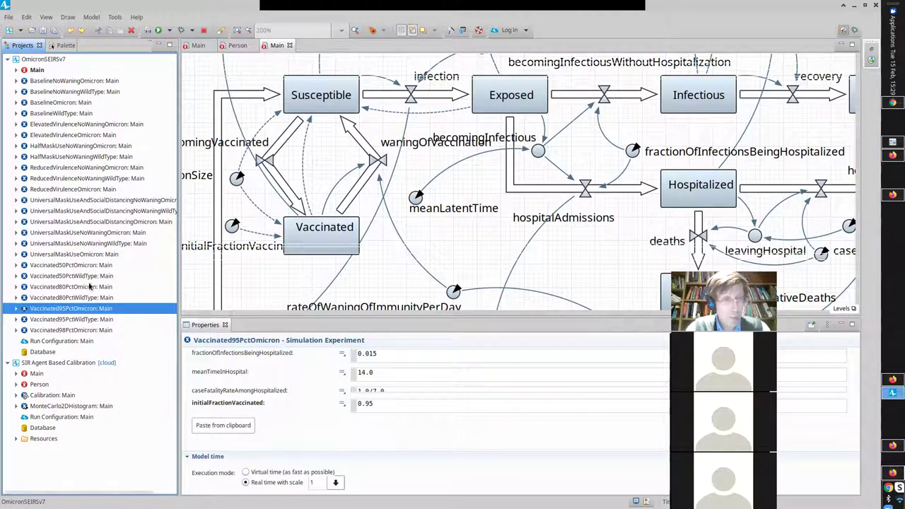
right_click(62, 61)
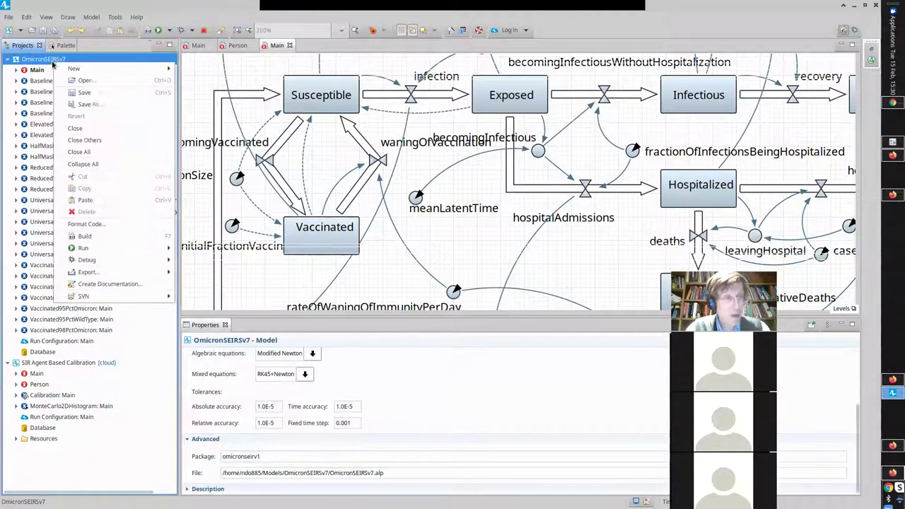
click(84, 201)
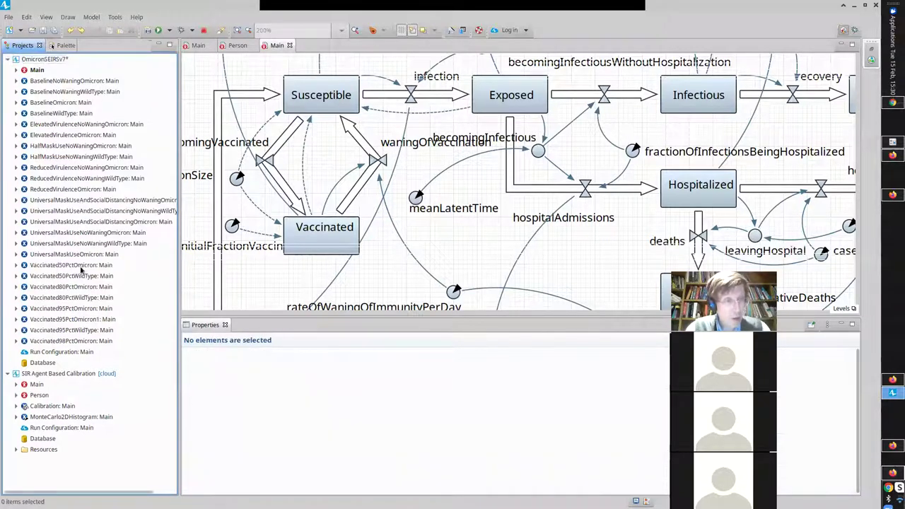
Rename the pasted copy to Vaccinated95PctNoWaningOmicron.
click(74, 319)
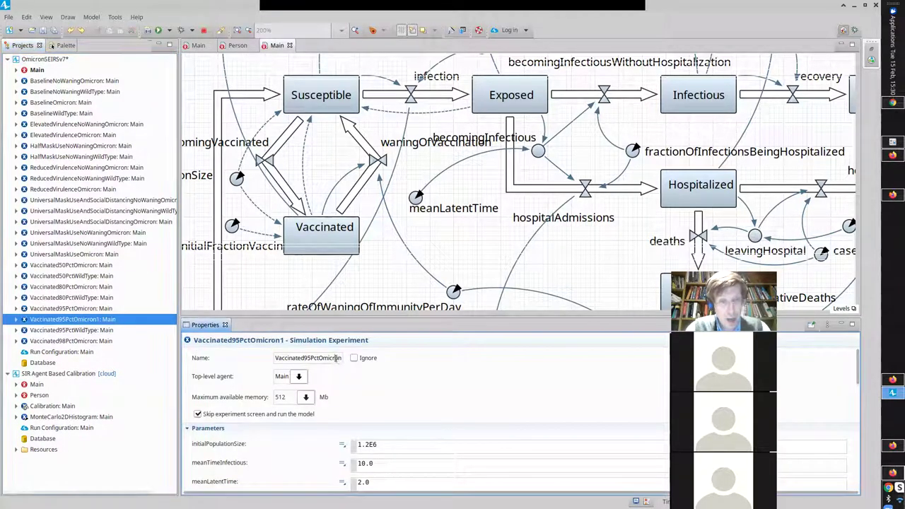
key(BackSpace)
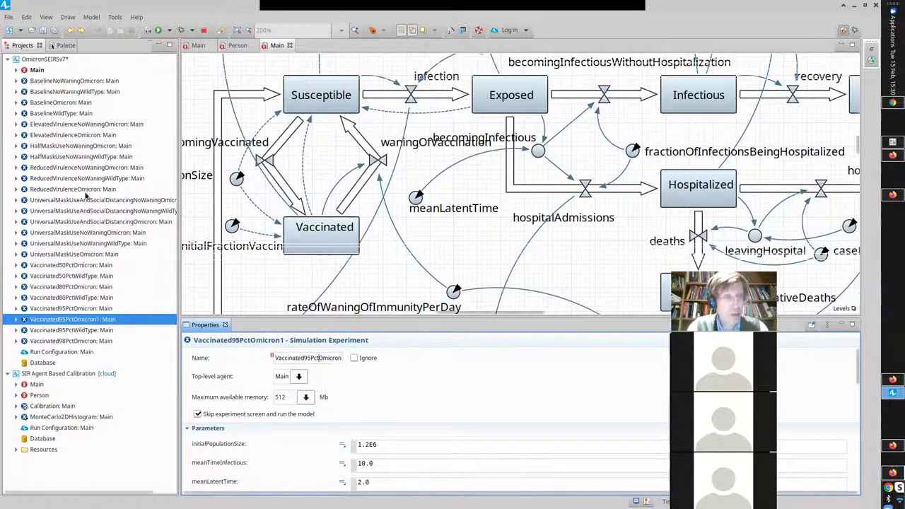
text(No)
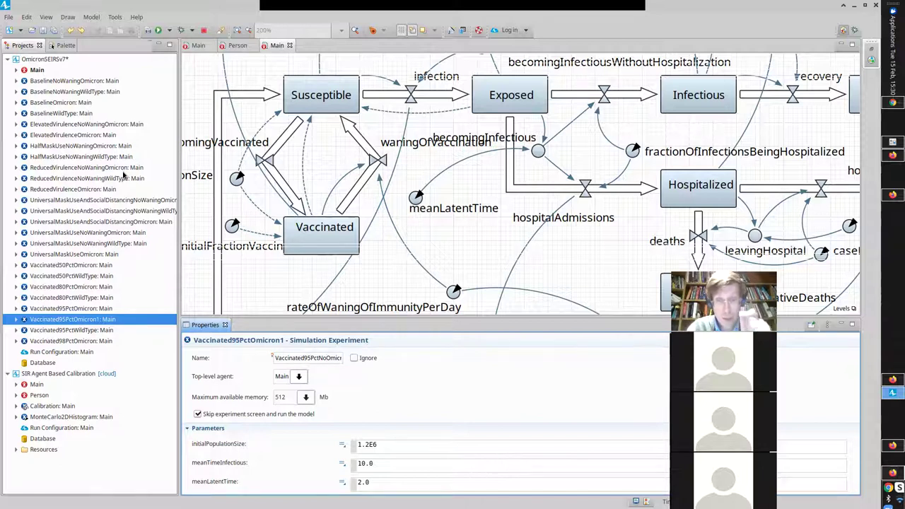
text(Waning)
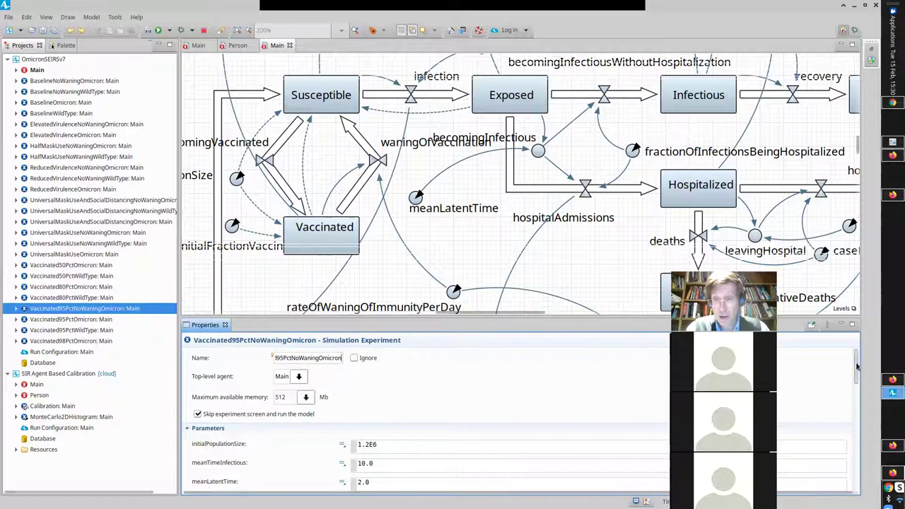
scroll(856, 396, down, 3)
scroll(856, 436, down, 2)
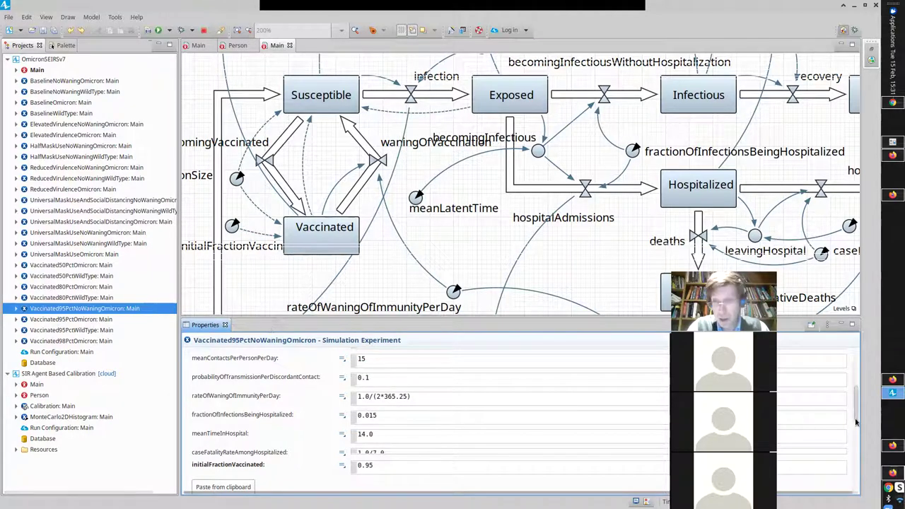
Set rateOfWaningOfImmunityPerDay to 0 and run Vaccinated95PctNoWaningOmicron.
scroll(857, 417, up, 3)
scroll(859, 406, down, 3)
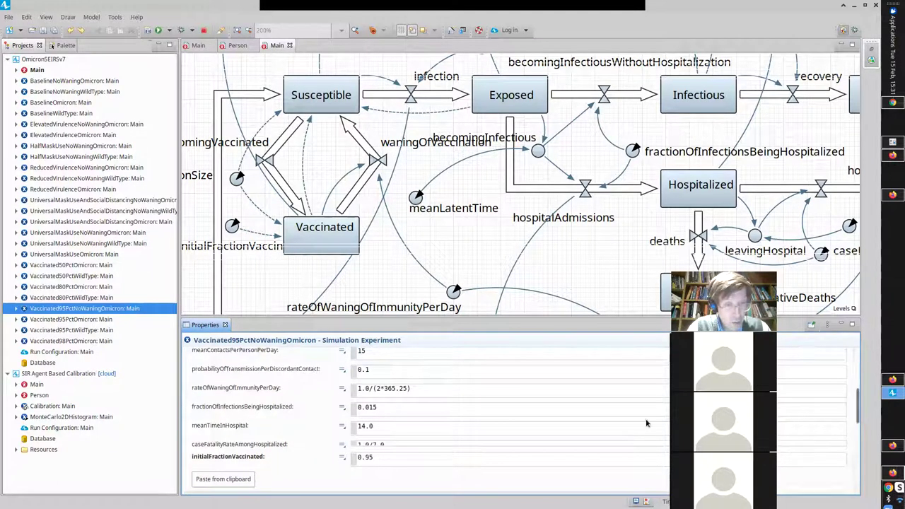
click(358, 388)
text(0*)
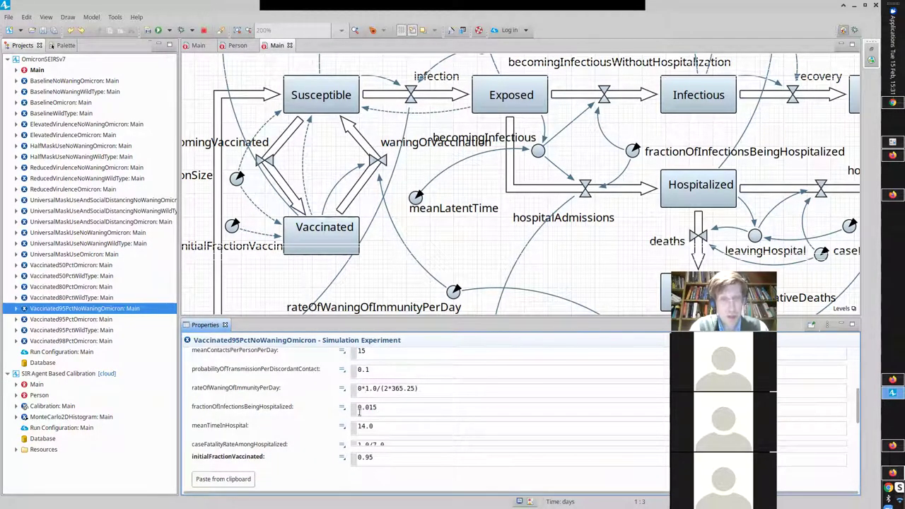
key(shift+End)
key(Delete)
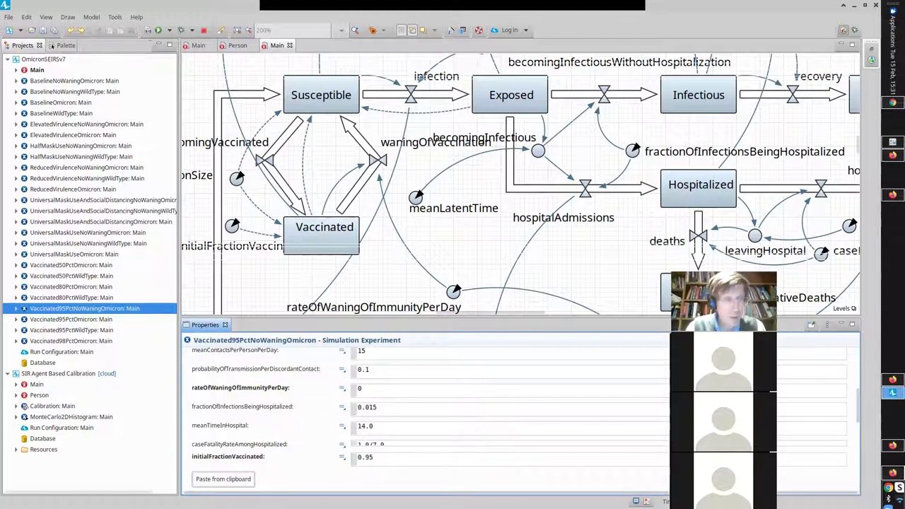
right_click(105, 309)
click(136, 444)
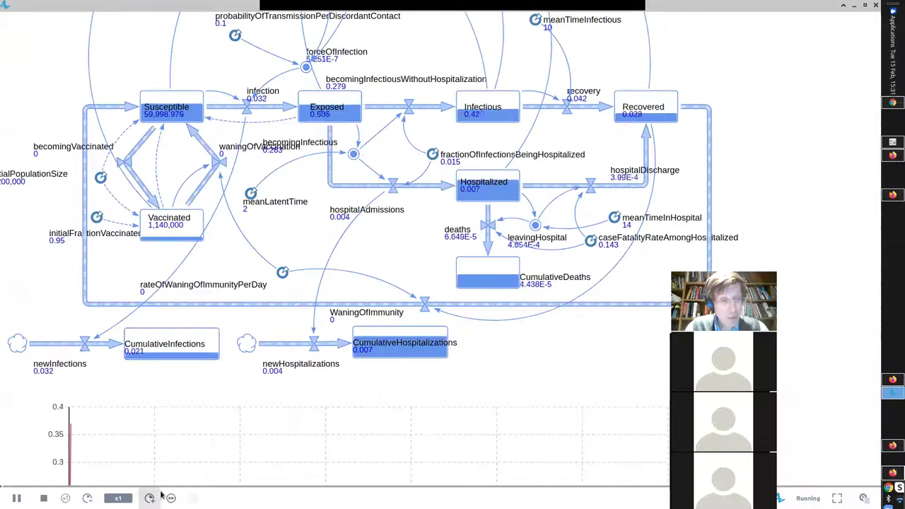
Run at virtual speed, read cumulative infections 2.827 and hospitalizations 0.057, then close the window.
click(149, 498)
drag(216, 398, 226, 284)
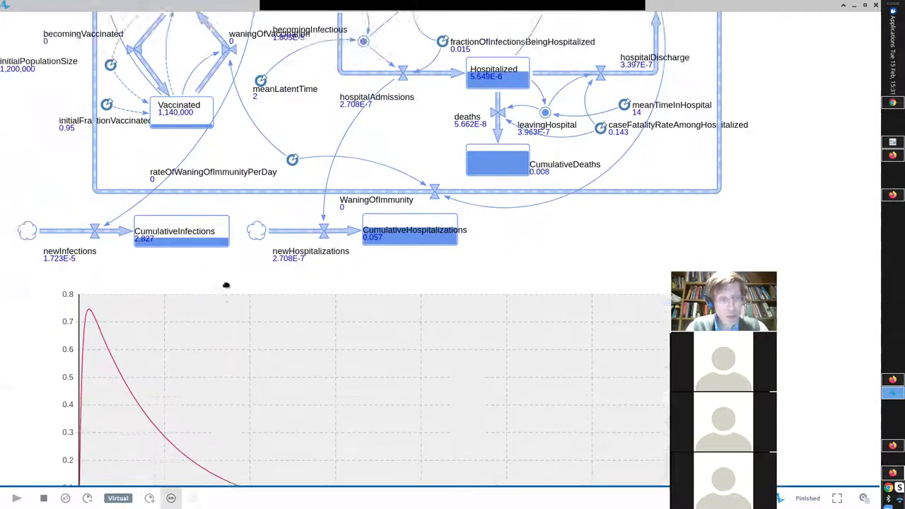
scroll(226, 285, down, 10)
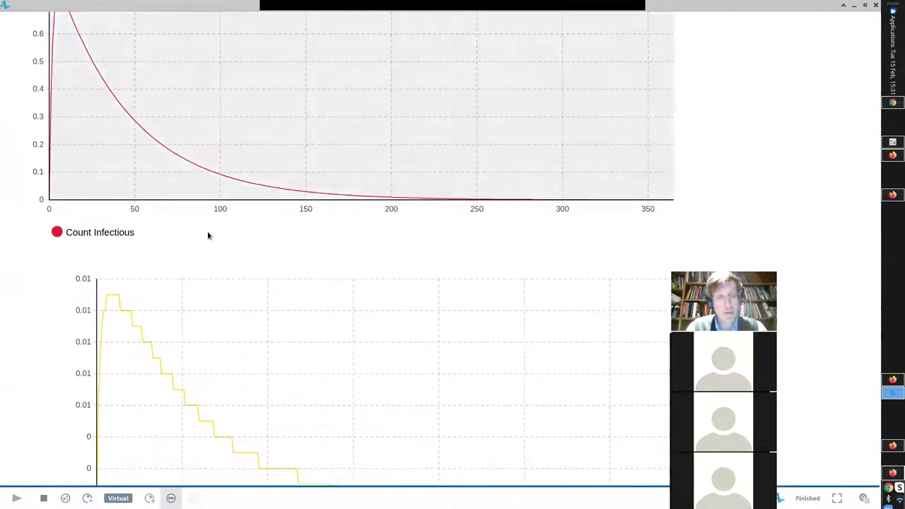
scroll(210, 180, down, 2)
scroll(229, 275, up, 10)
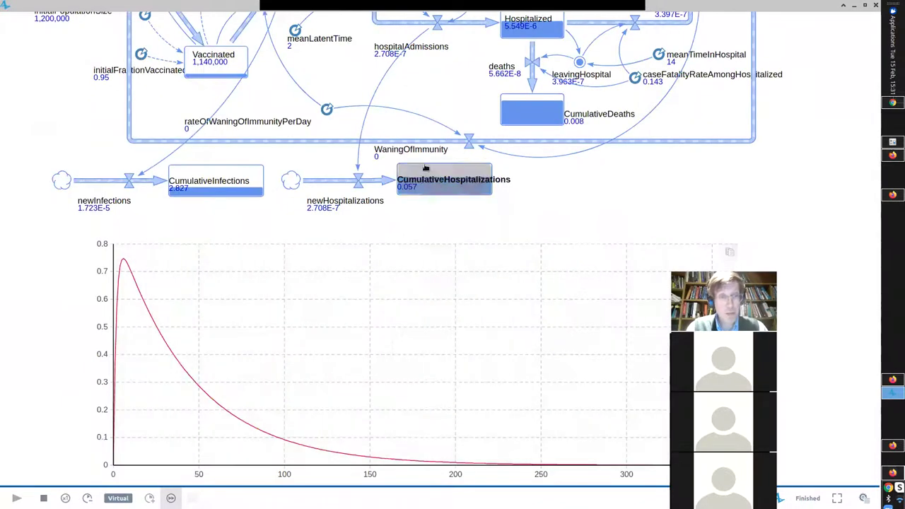
click(425, 173)
click(212, 182)
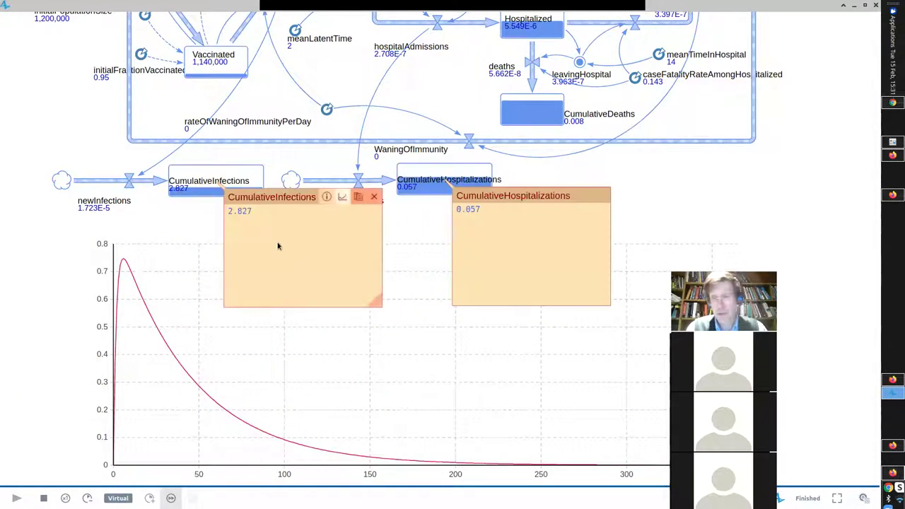
drag(515, 105, 445, 116)
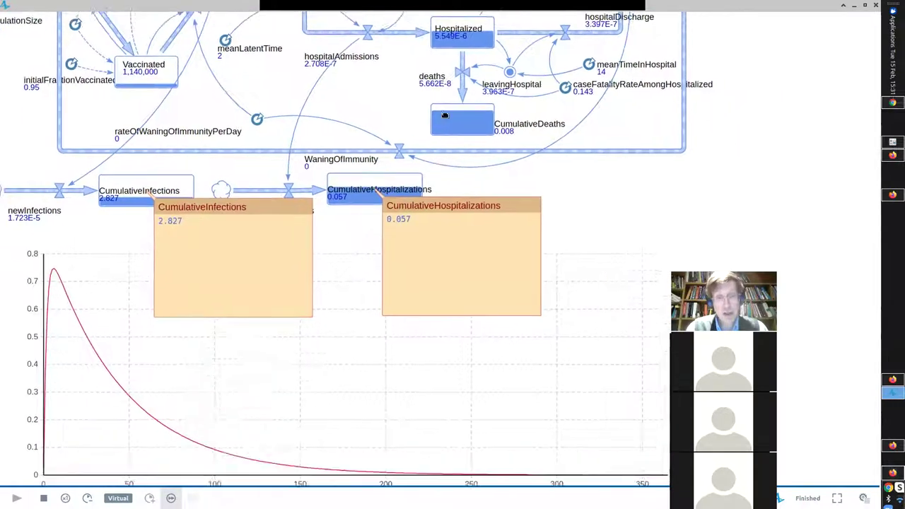
scroll(440, 337, down, 5)
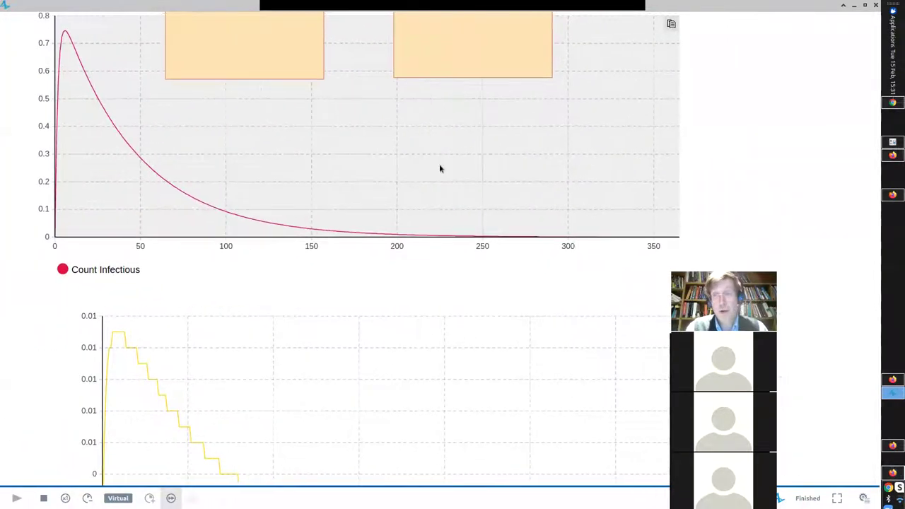
click(875, 5)
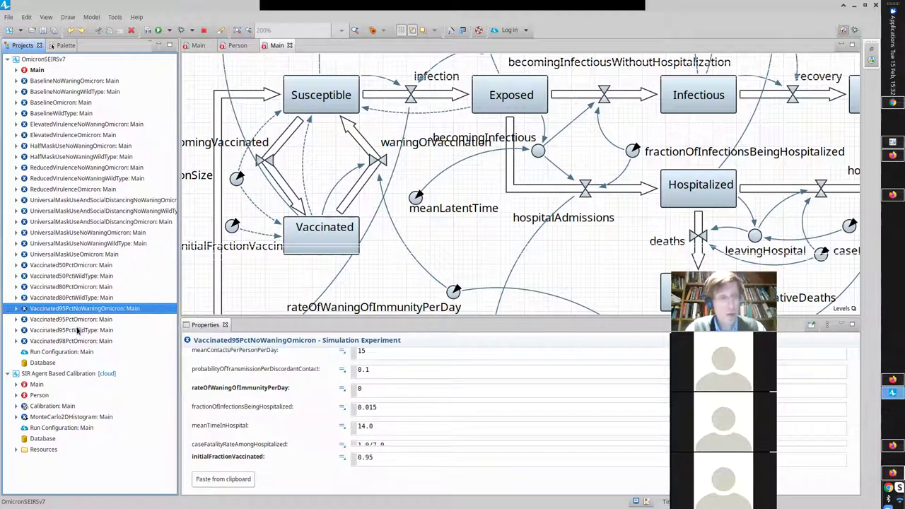
Copy the Vaccinated80PctOmicron experiment and paste it into the OmicronSEIRSv7 model.
click(69, 287)
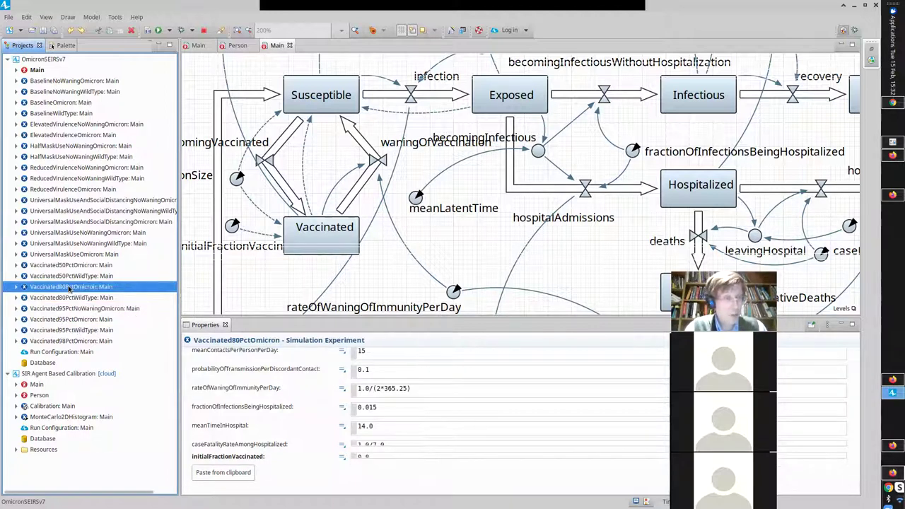
right_click(70, 287)
click(85, 364)
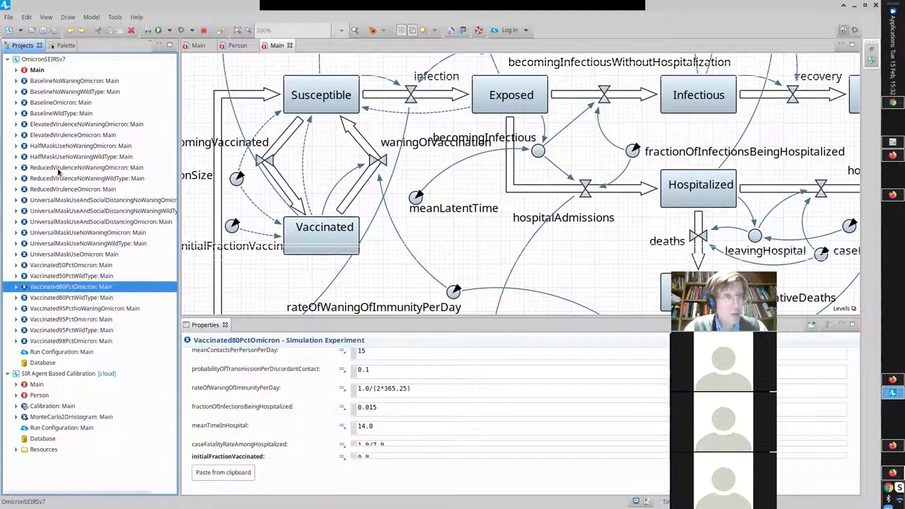
right_click(41, 59)
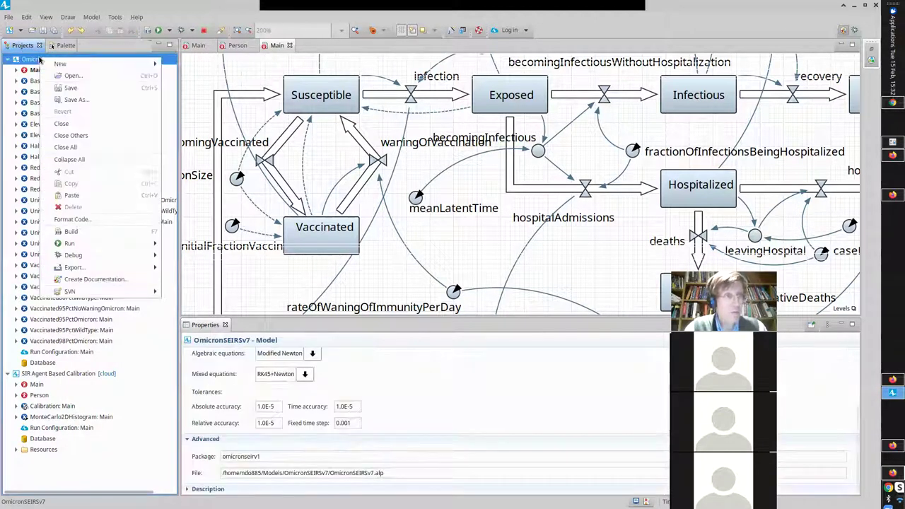
click(78, 197)
Rename the pasted copy to Vaccinated80PctNoWaningOmicron.
click(78, 299)
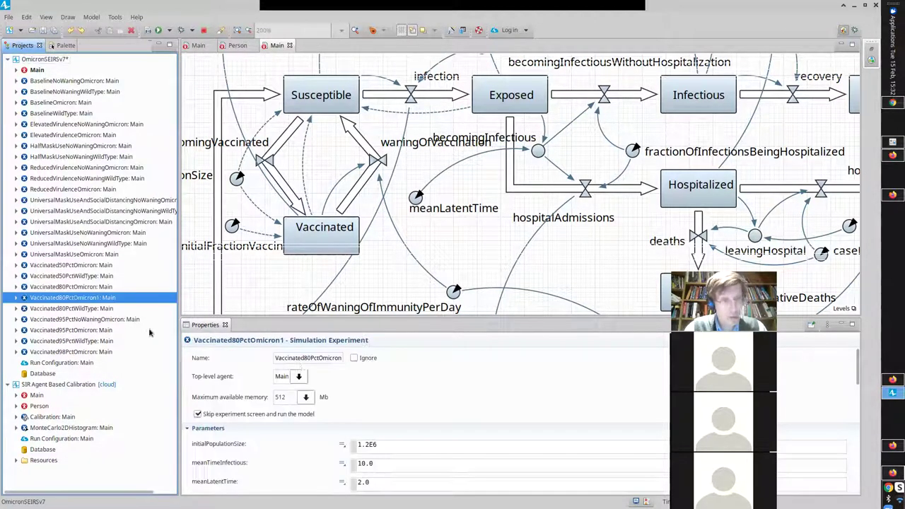
click(322, 358)
key(End)
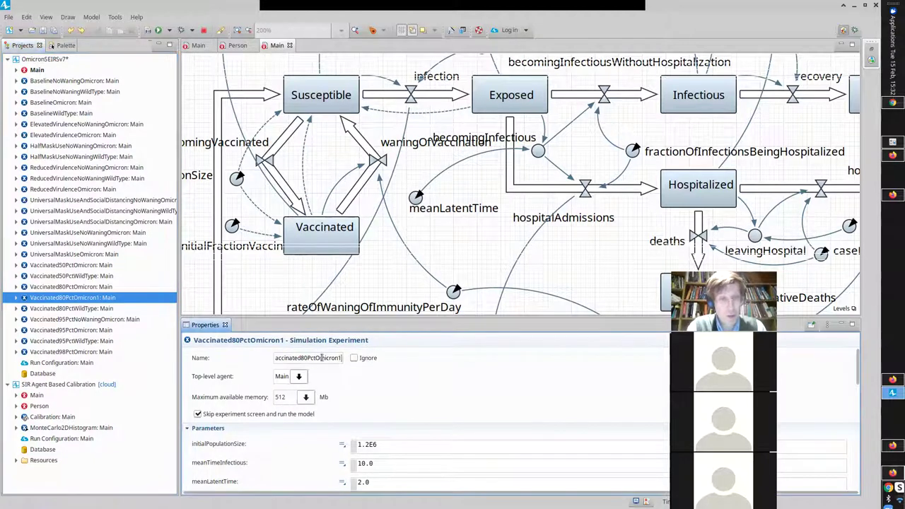
key(BackSpace)
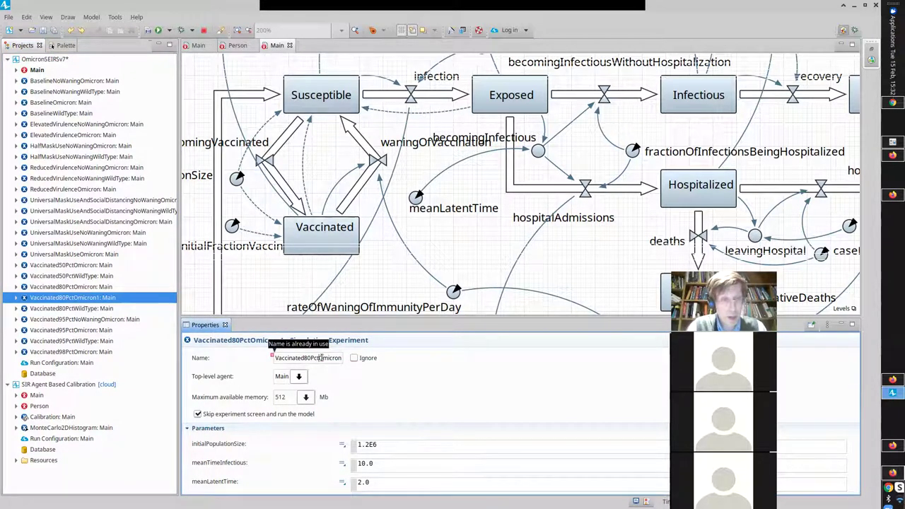
click(320, 358)
text(Waning)
click(321, 358)
text(No)
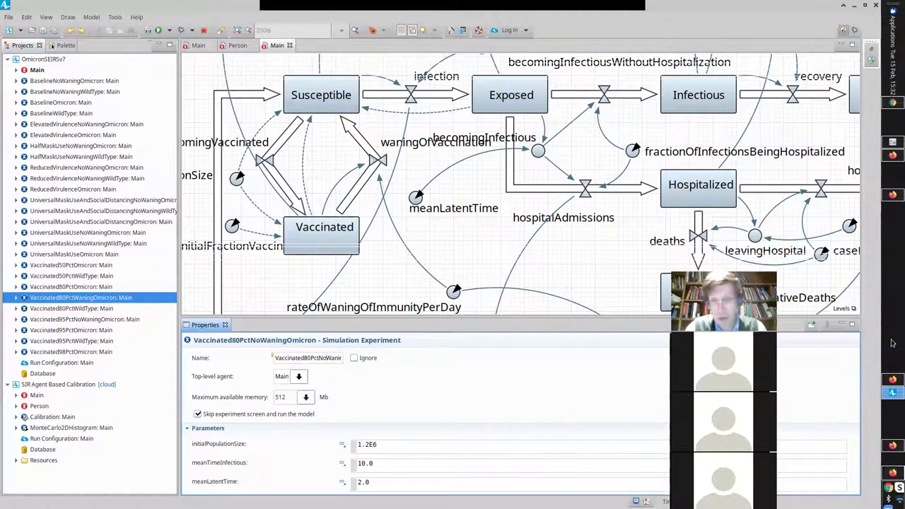
Change rateOfWaningOfImmunityPerDay from 1.0/(2*365.25) to 0.
scroll(861, 381, down, 3)
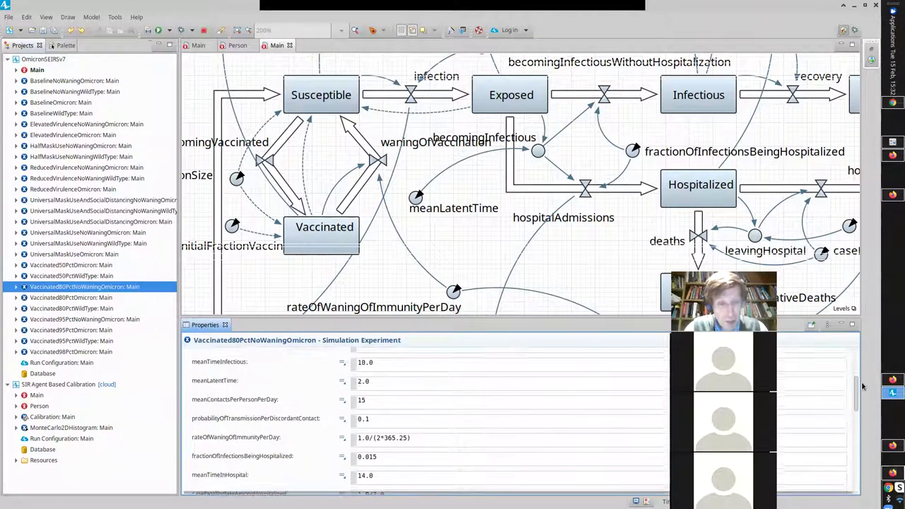
click(499, 439)
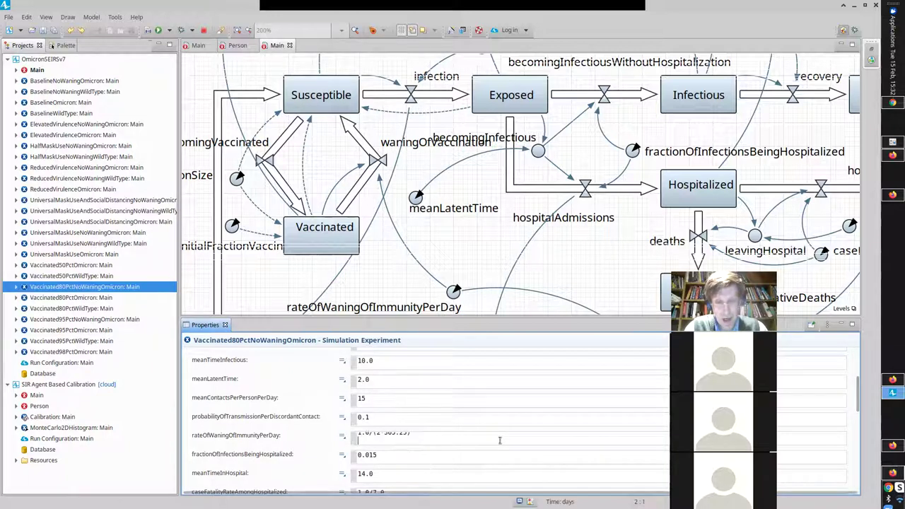
key(BackSpace)
key(ctrl+a)
text(0)
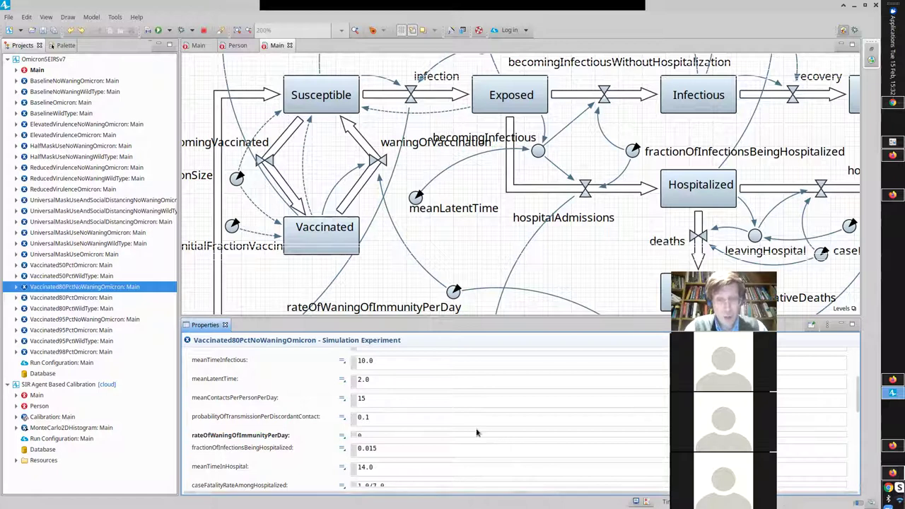
key(Return)
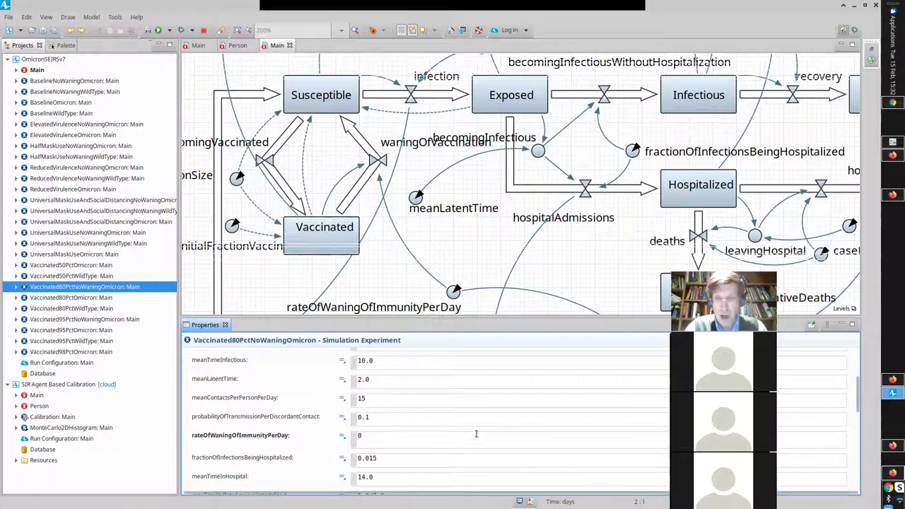
key(BackSpace)
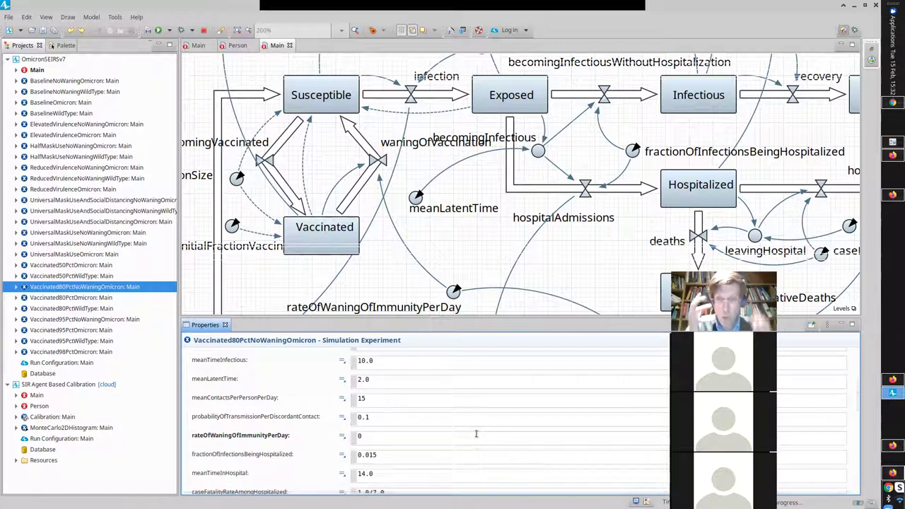
right_click(98, 287)
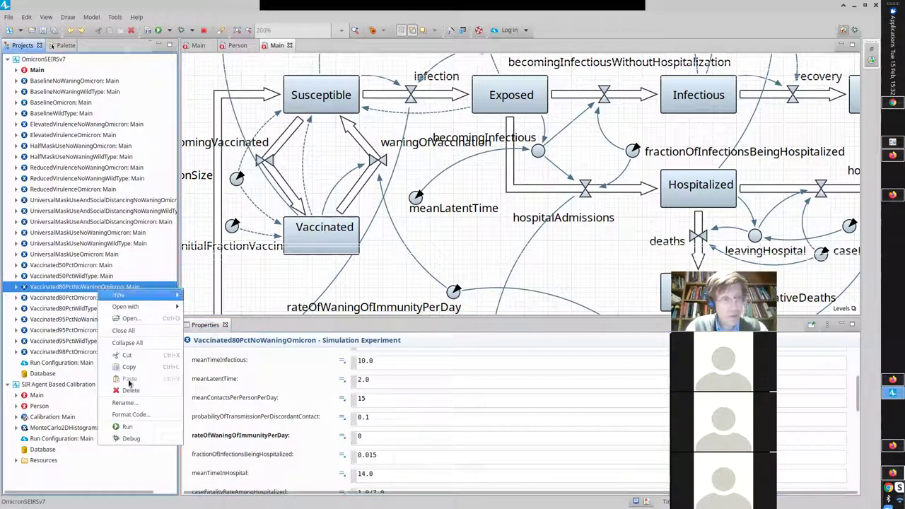
Run Vaccinated80PctNoWaningOmicron at virtual speed, check the infectious peak near 57,000 around day 100, and close.
click(129, 427)
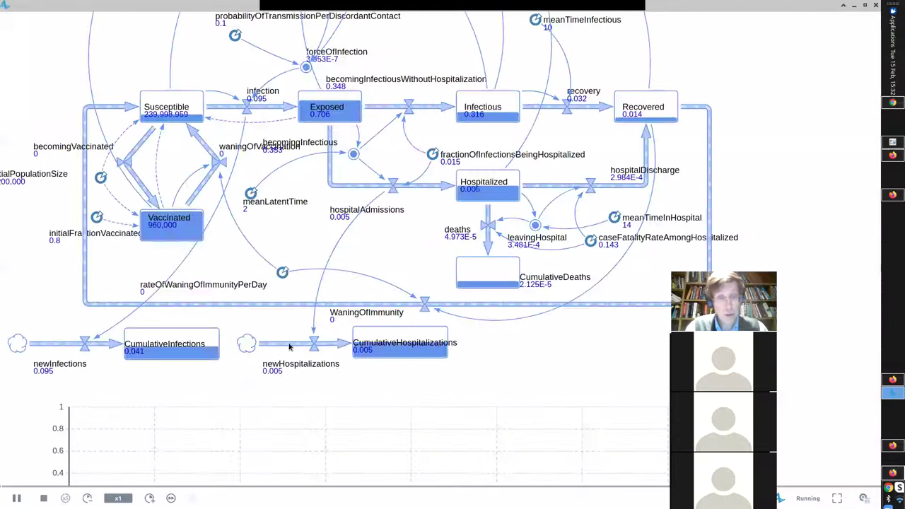
click(119, 498)
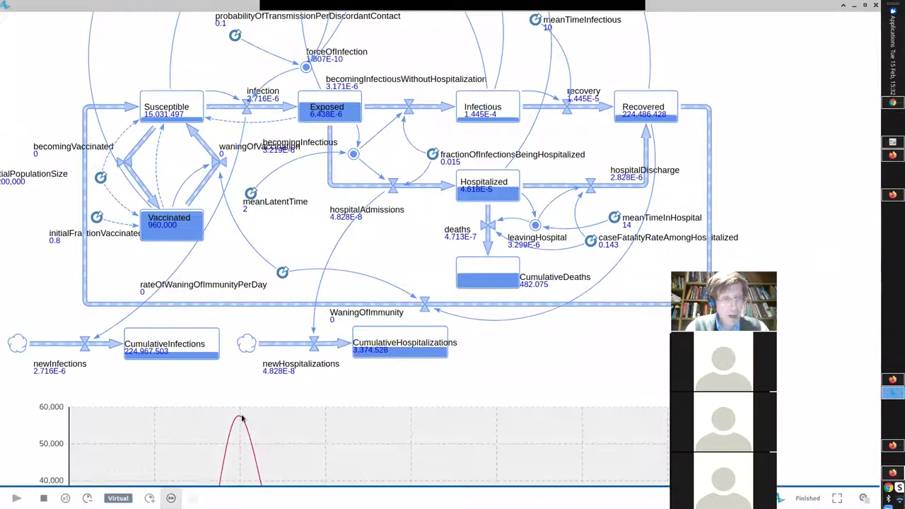
scroll(241, 418, down, 5)
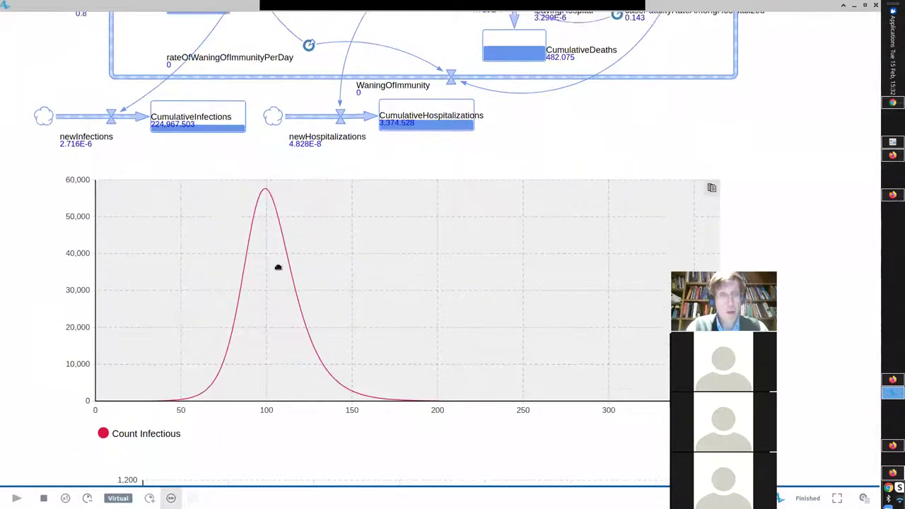
scroll(278, 267, up, 1)
click(450, 132)
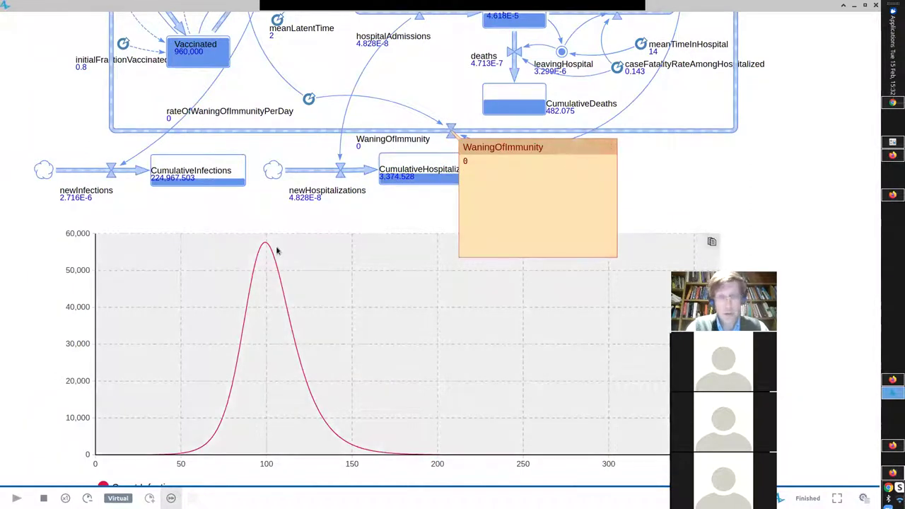
click(875, 5)
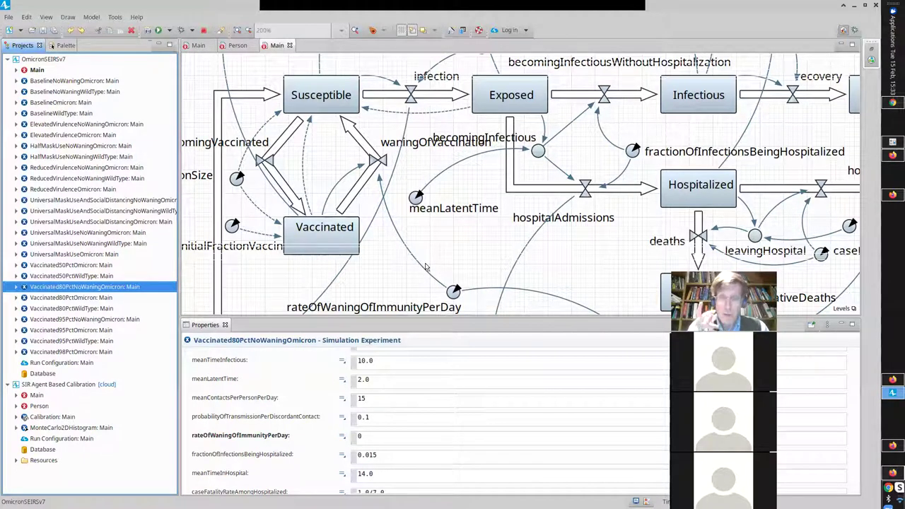
key(alt+Tab)
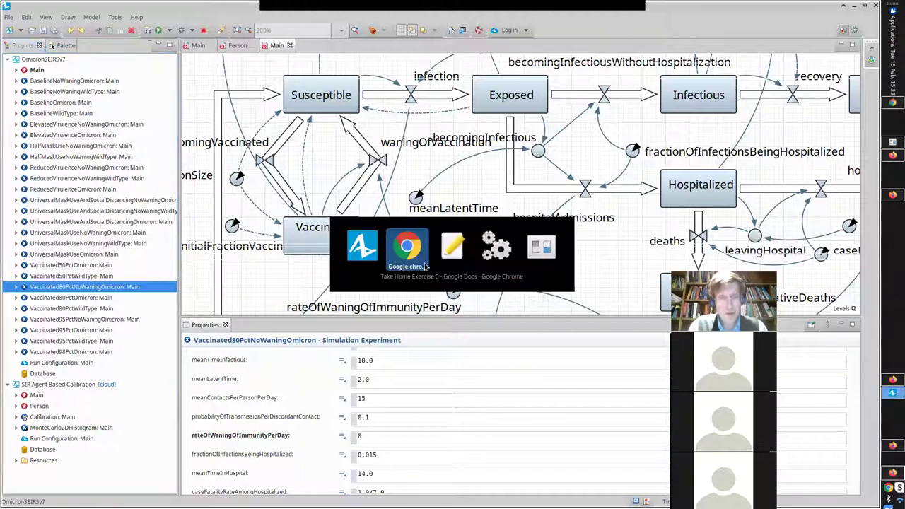
key(Escape)
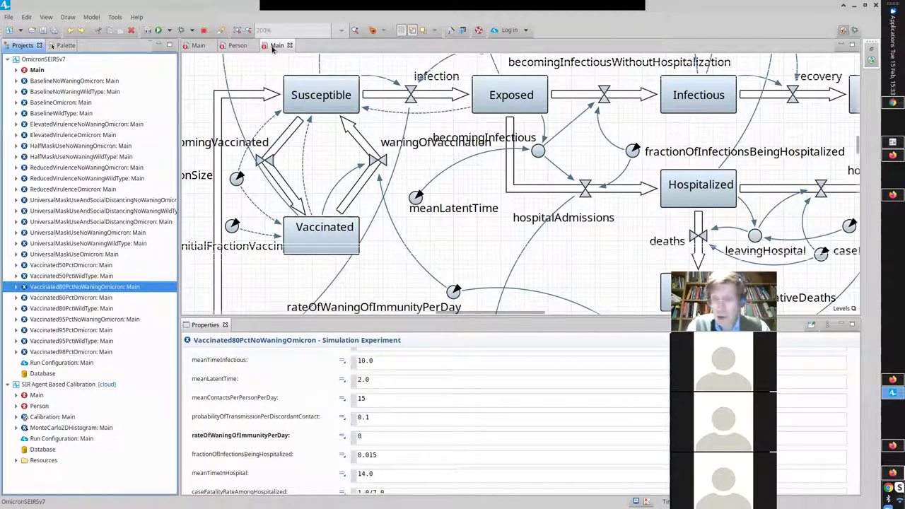
double_click(273, 46)
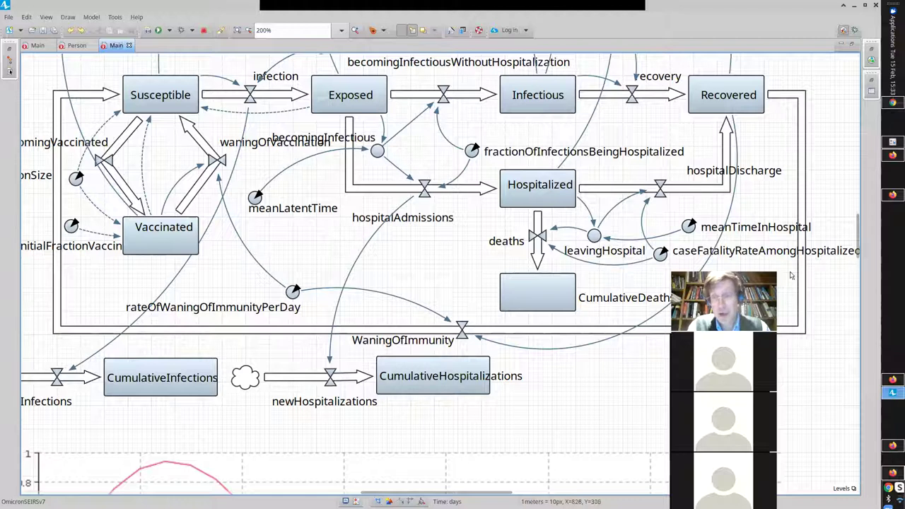
mouse_move(857, 242)
mouse_down()
mouse_move(855, 221)
mouse_move(852, 231)
mouse_up()
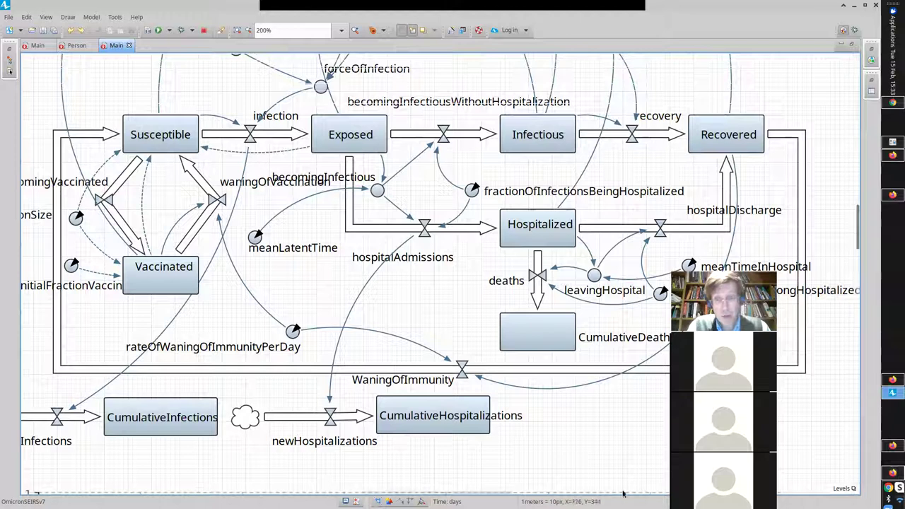
mouse_move(506, 493)
mouse_down()
mouse_move(480, 493)
mouse_move(505, 491)
mouse_up()
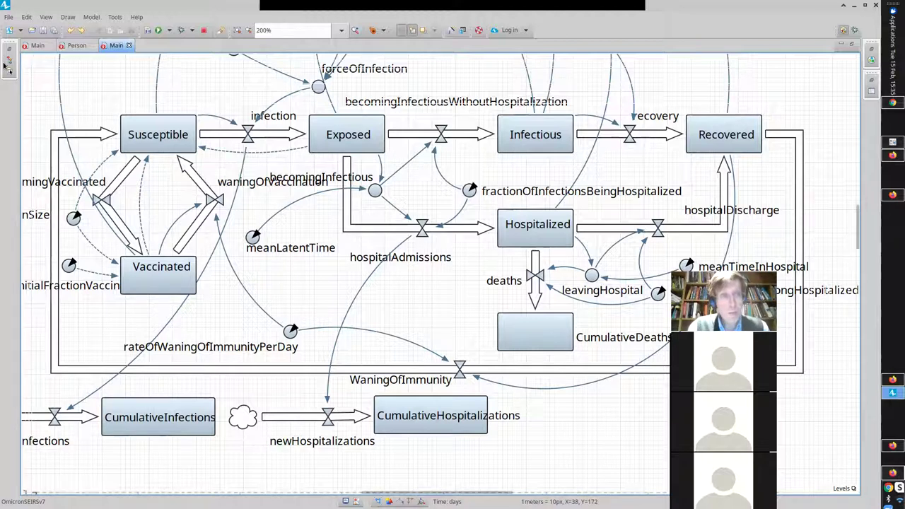
click(109, 44)
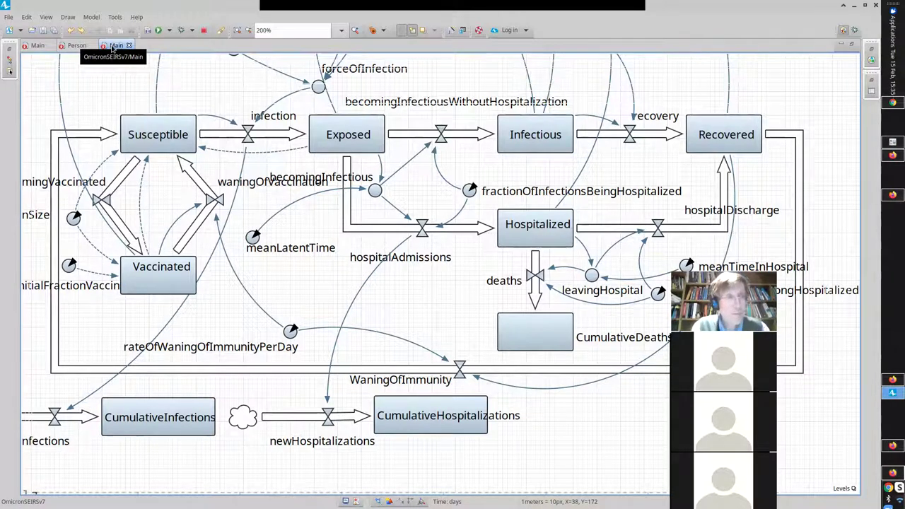
double_click(109, 43)
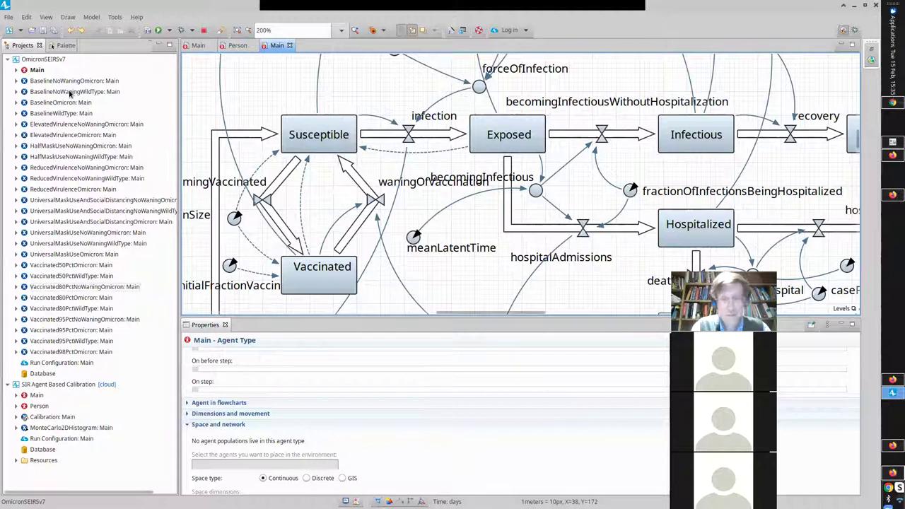
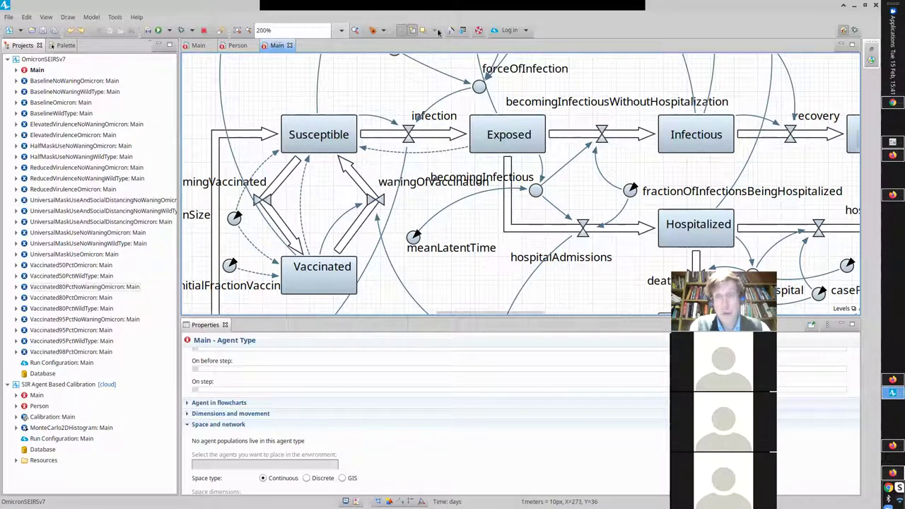
Present the compartmental modeling lecture full screen and advance to the 'Key Quantities: Parameters' slide.
mouse_move(482, 6)
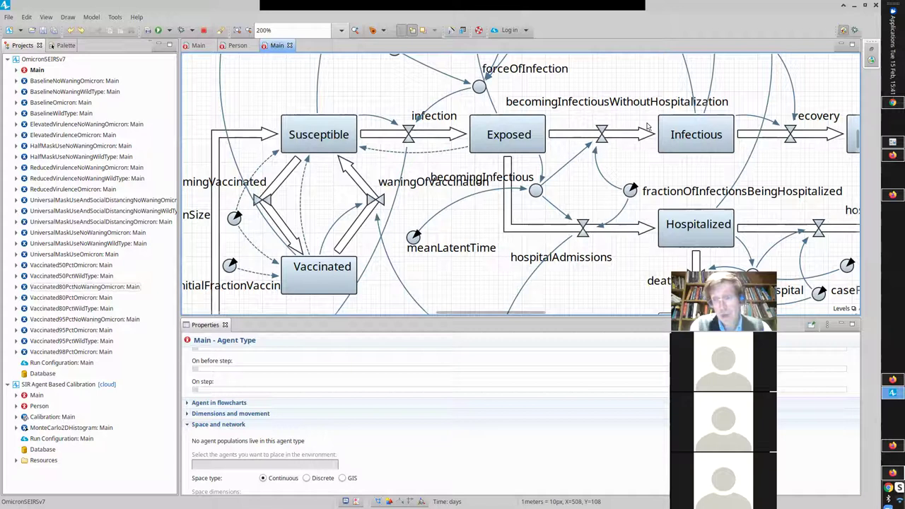
key(alt+Tab)
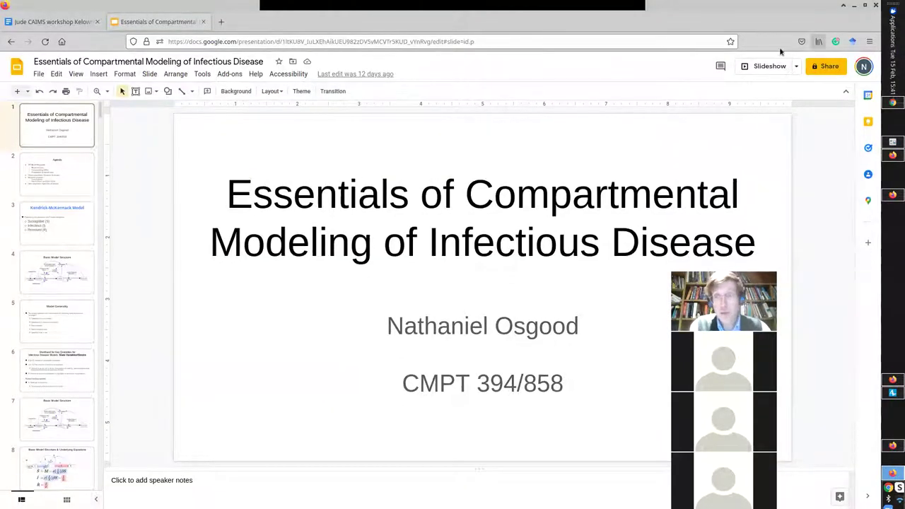
click(757, 67)
key(Right)
key(Right)
key(Right)
key(Right)
key(Right)
key(Right)
key(Right)
key(Right)
key(Right)
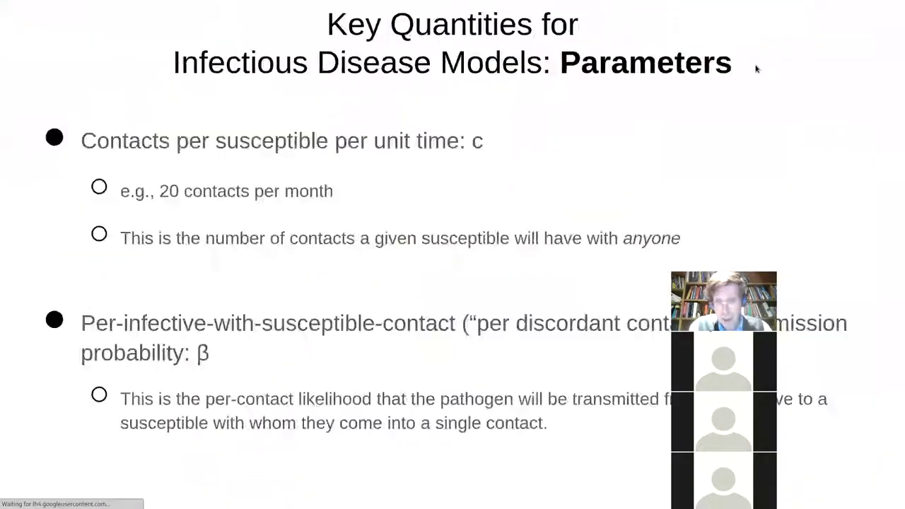
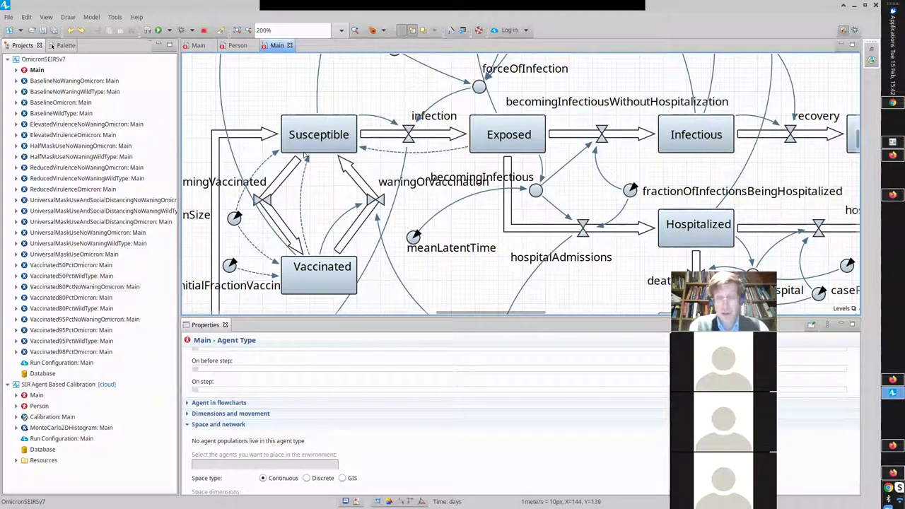
Select the Vaccinated stock to show initial value initialFractionVaccinated * initialPopulationSize and rate becomingVaccinated - waningOfVaccination.
click(327, 275)
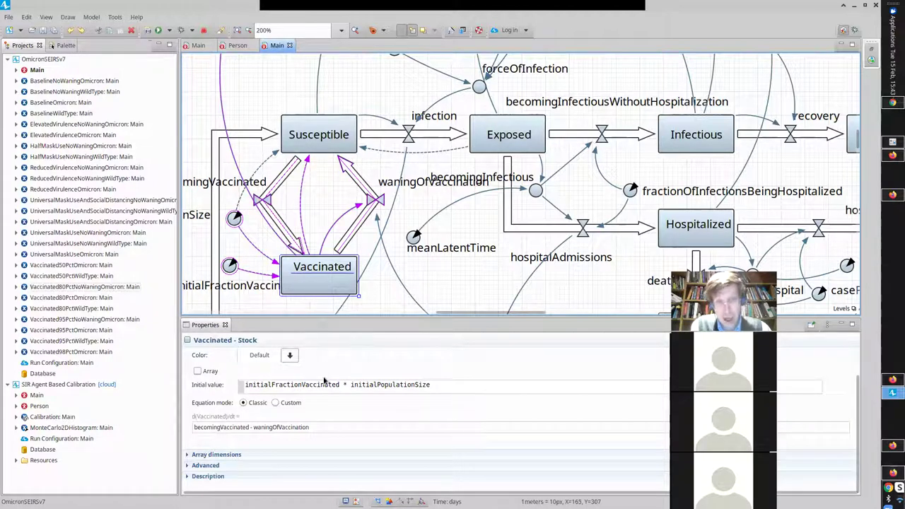
Scroll the Main diagram down toward the cumulative stocks.
scroll(858, 141, down, 5)
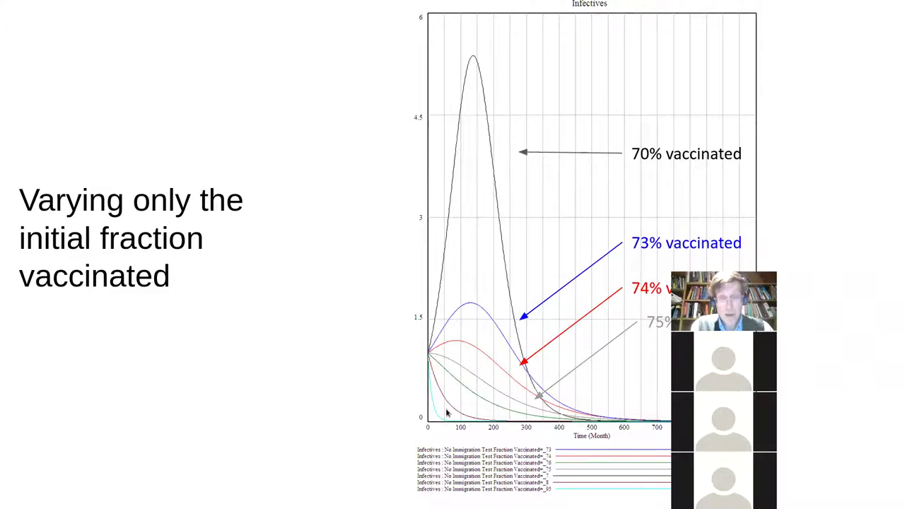
Advance to the 'Fraction Susceptible (f)' recap slide, then return to the OmicronSEIRSv7 model.
key(Right)
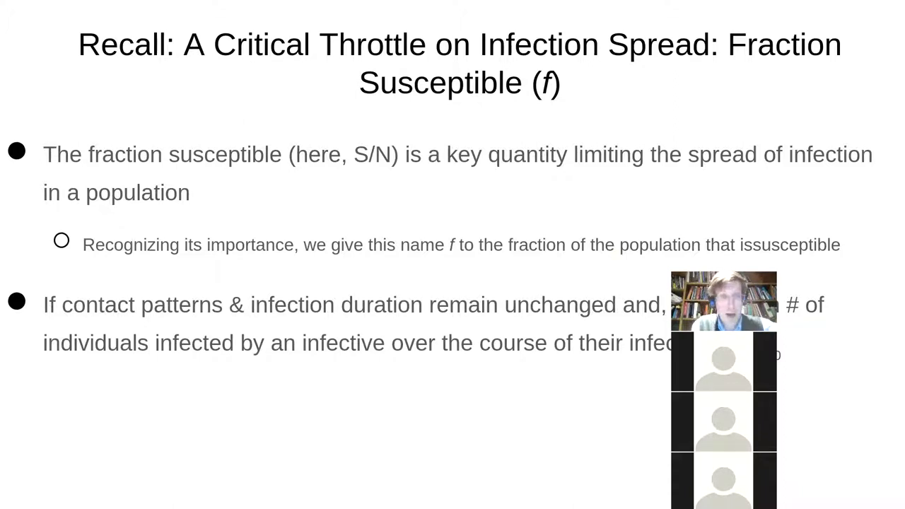
key(alt+Tab)
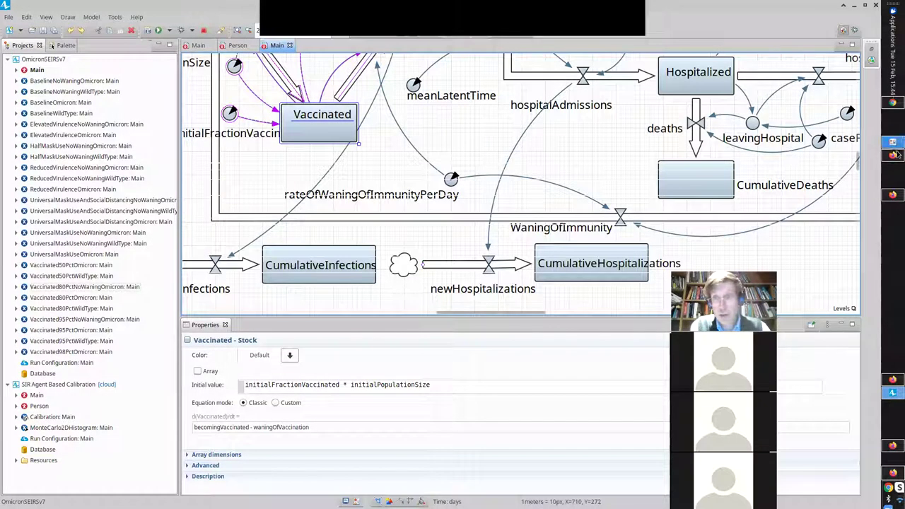
drag(856, 170, 855, 150)
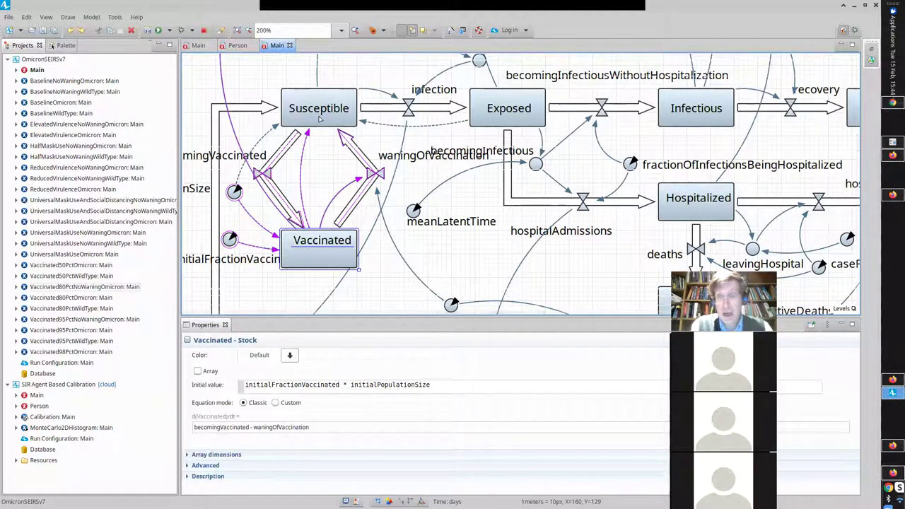
key(alt+Tab)
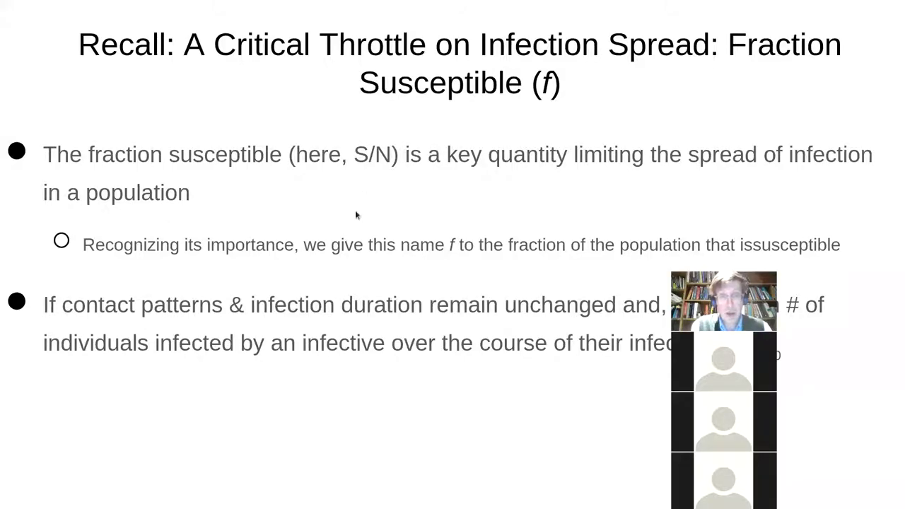
key(alt+Tab)
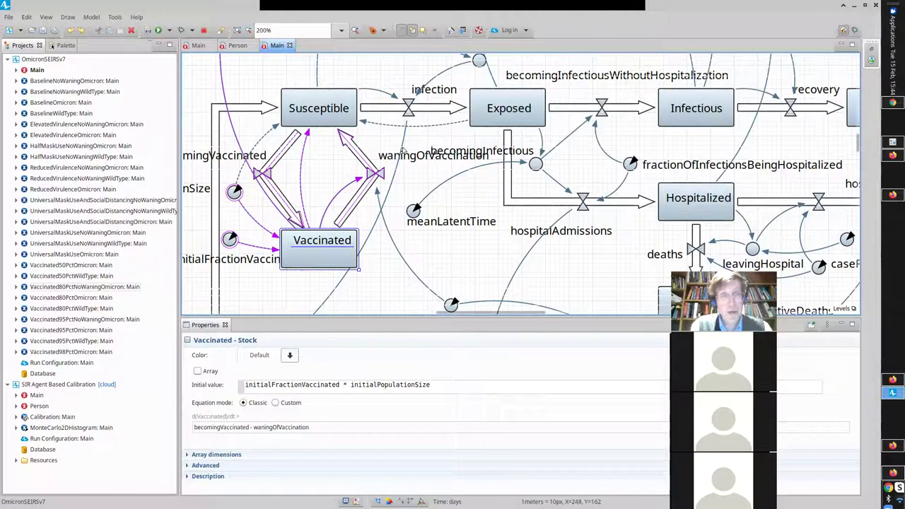
Maximize the Main diagram editor and scroll up to bring the upper parameters into view.
double_click(265, 47)
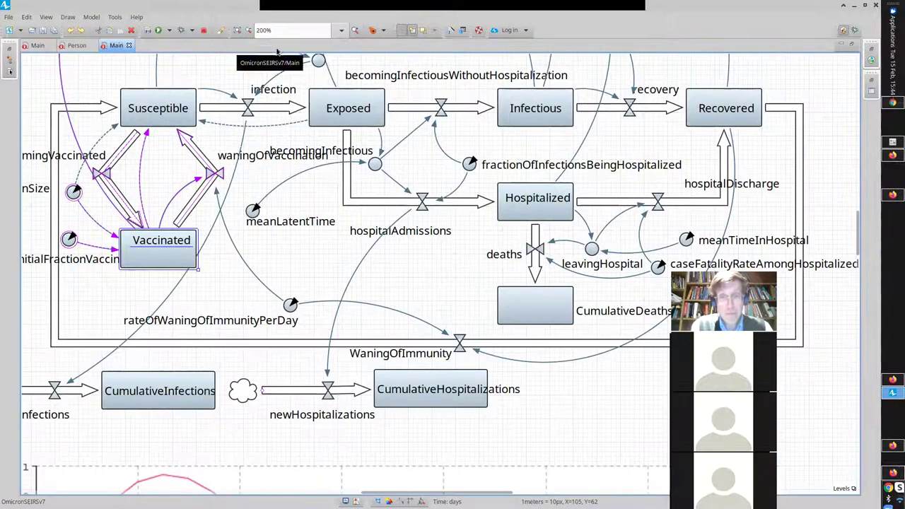
drag(857, 228, 857, 212)
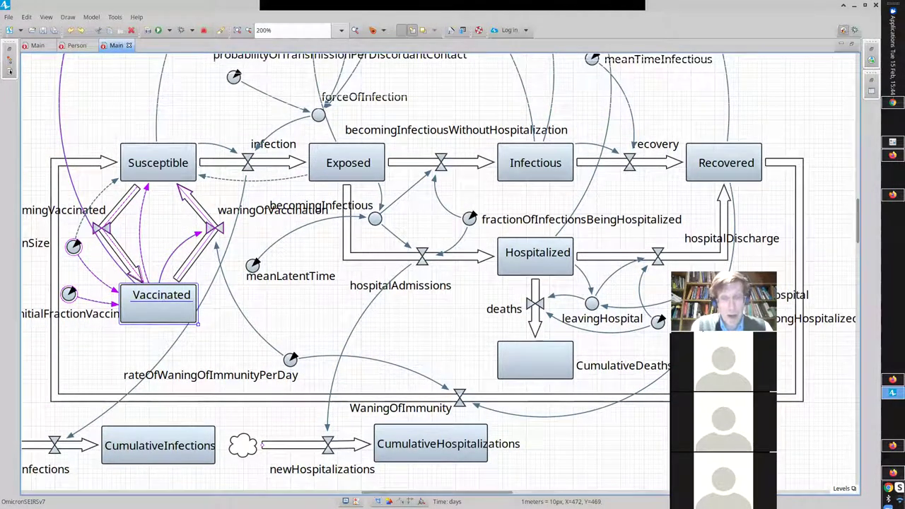
drag(424, 493, 418, 493)
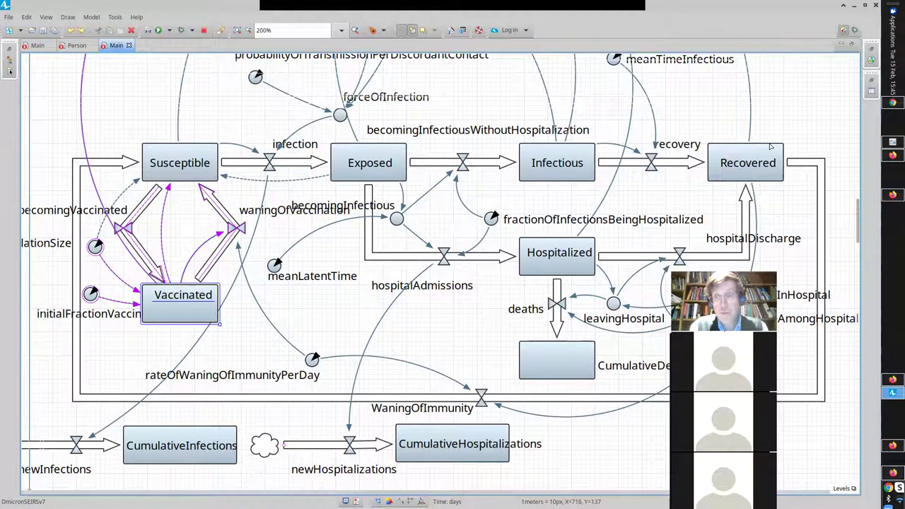
scroll(852, 206, up, 3)
scroll(853, 208, down, 1)
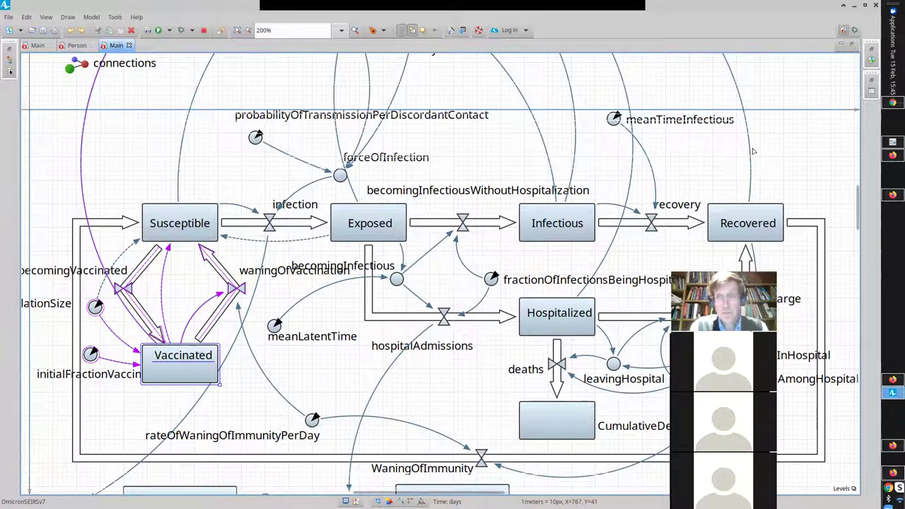
scroll(858, 203, up, 2)
scroll(857, 203, up, 5)
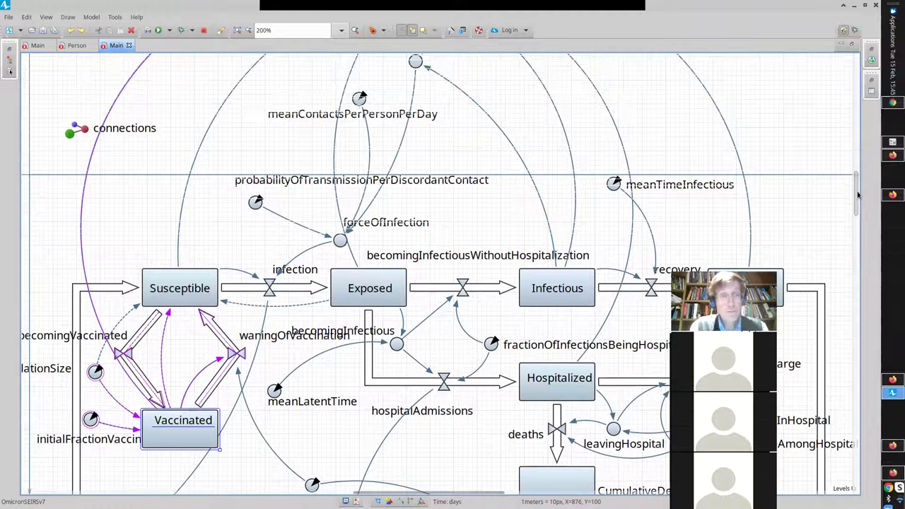
Highlight the links of probabilityOfTransmissionPerDiscordantContact, meanContactsPerPersonPerDay and meanTimeInfectious to forceOfInfection and recovery.
click(255, 238)
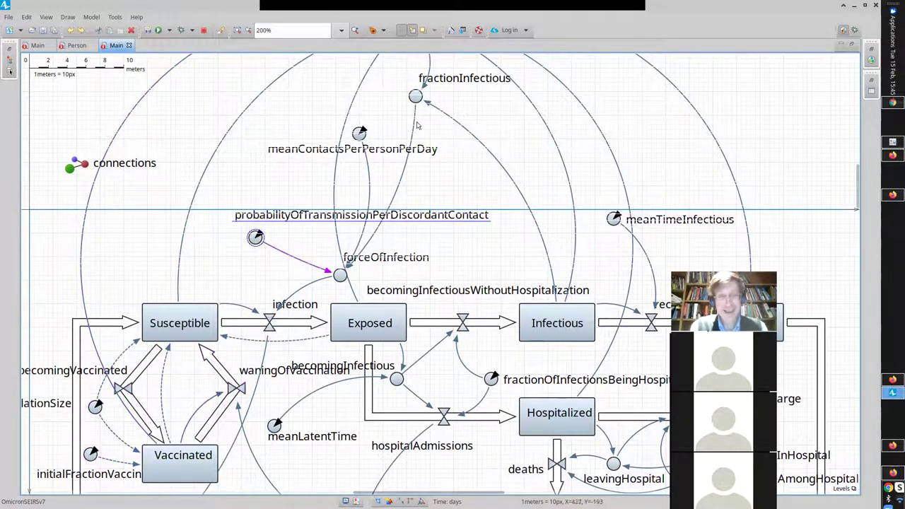
click(360, 134)
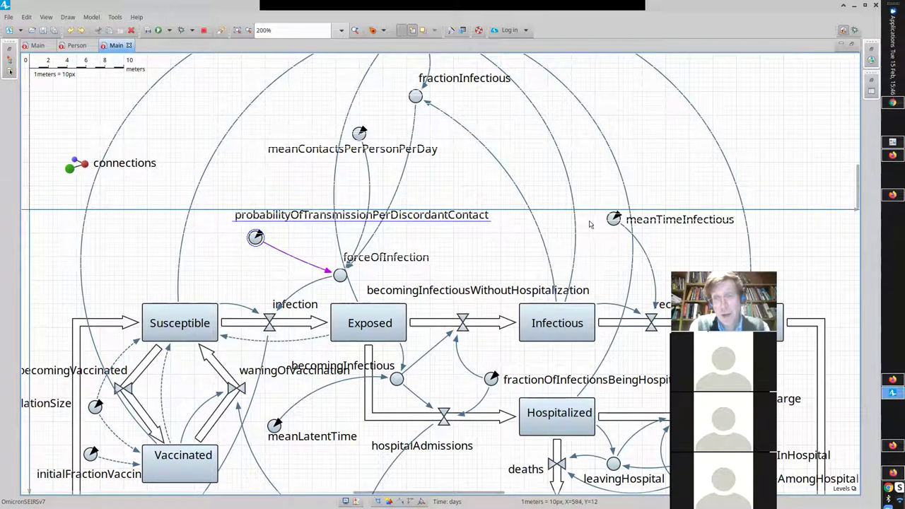
click(613, 218)
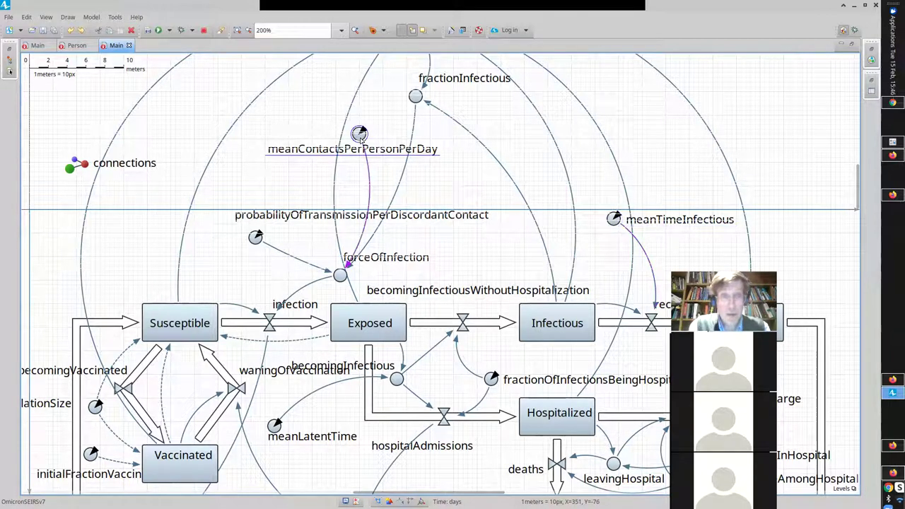
click(613, 218)
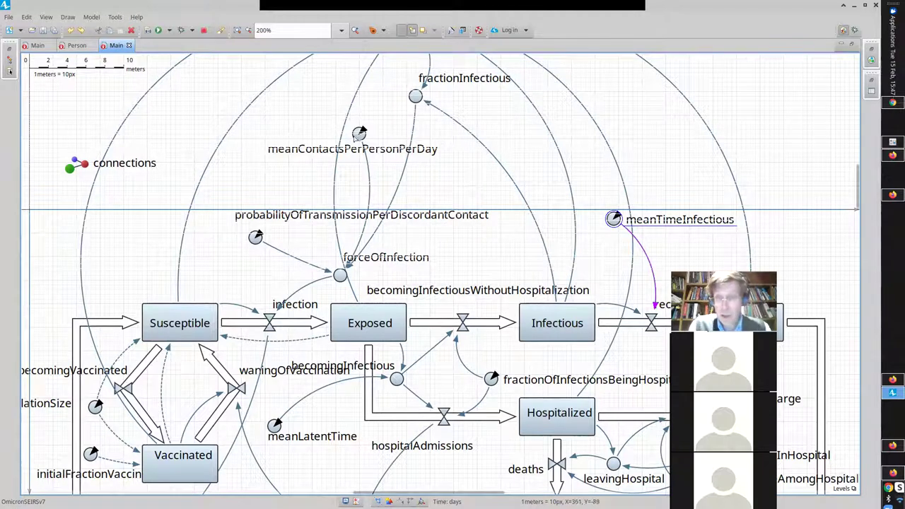
click(353, 148)
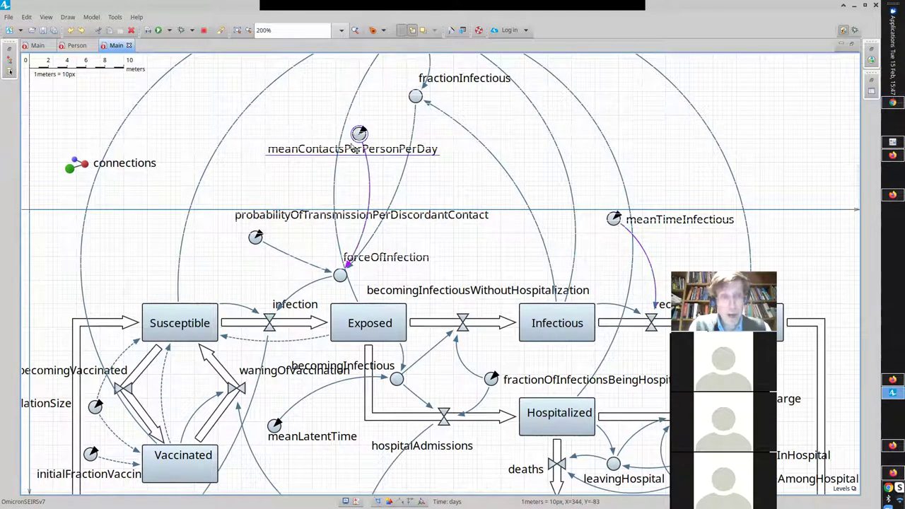
click(256, 236)
click(612, 219)
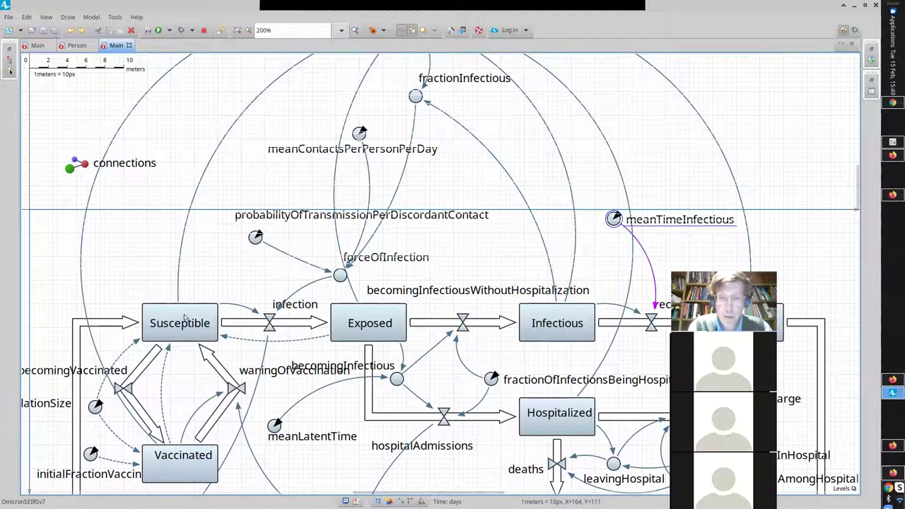
Briefly show the fraction-susceptible recap slide, then bring the model diagram back.
click(895, 475)
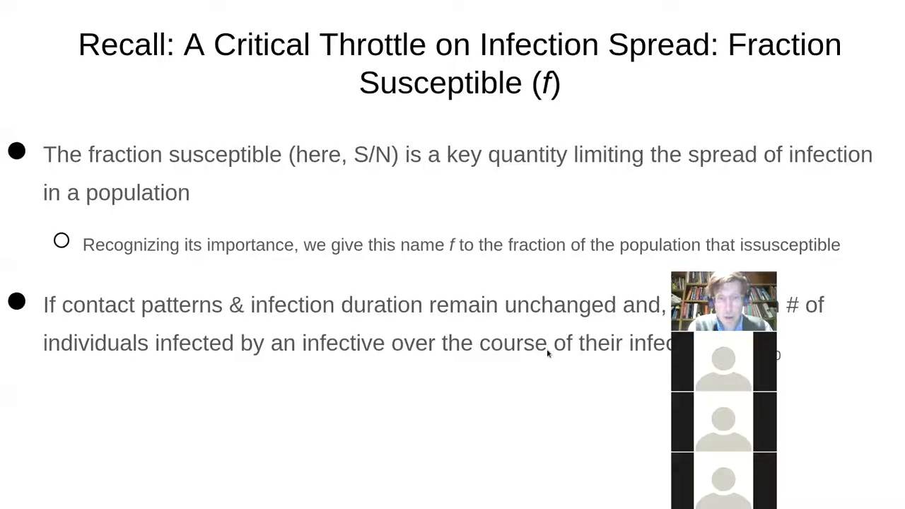
key(Escape)
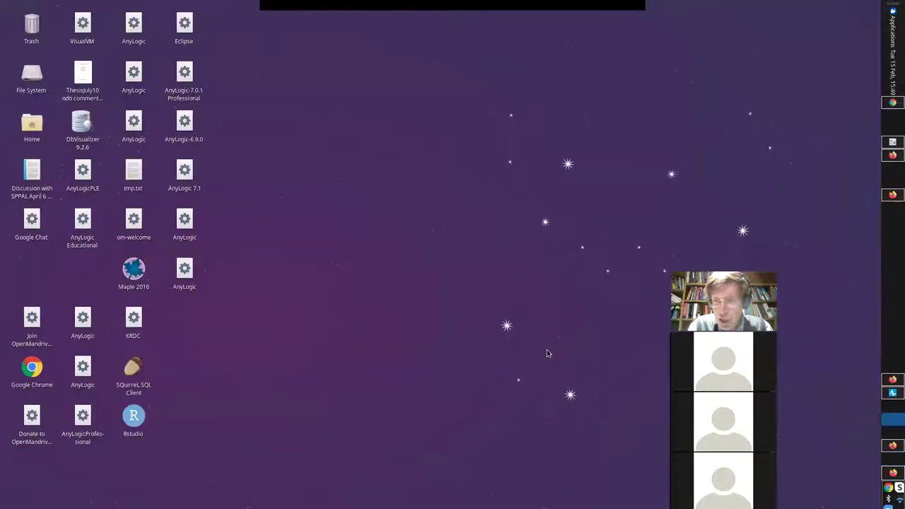
key(alt+Tab)
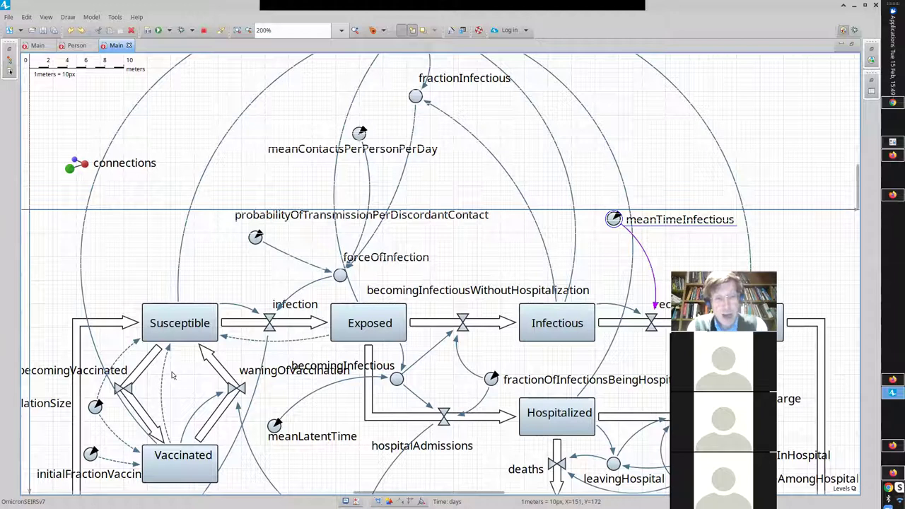
Alternate highlighting between the Susceptible and Vaccinated stocks, ending on Vaccinated's flows and links.
click(184, 457)
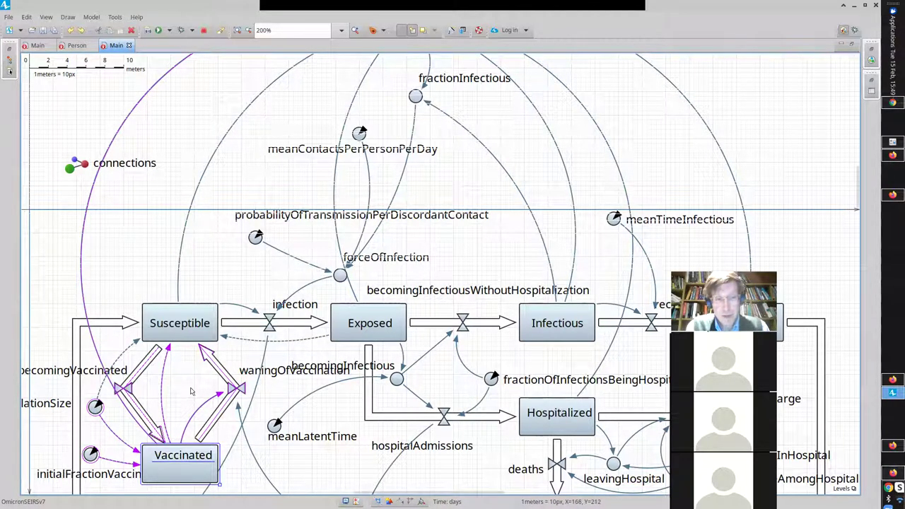
click(196, 319)
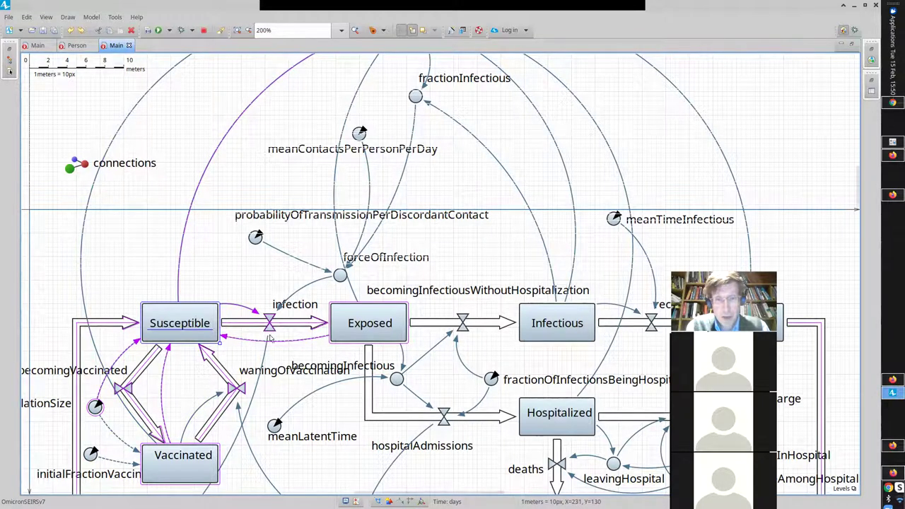
click(178, 461)
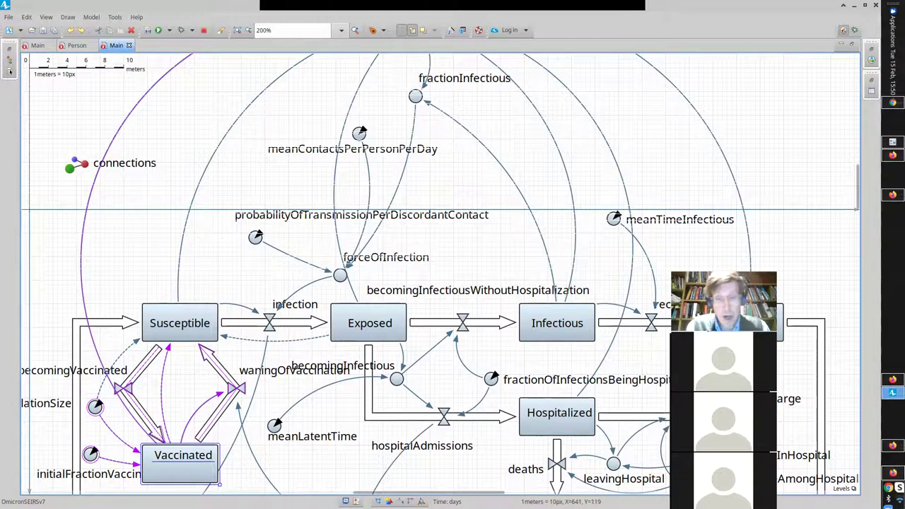
click(161, 322)
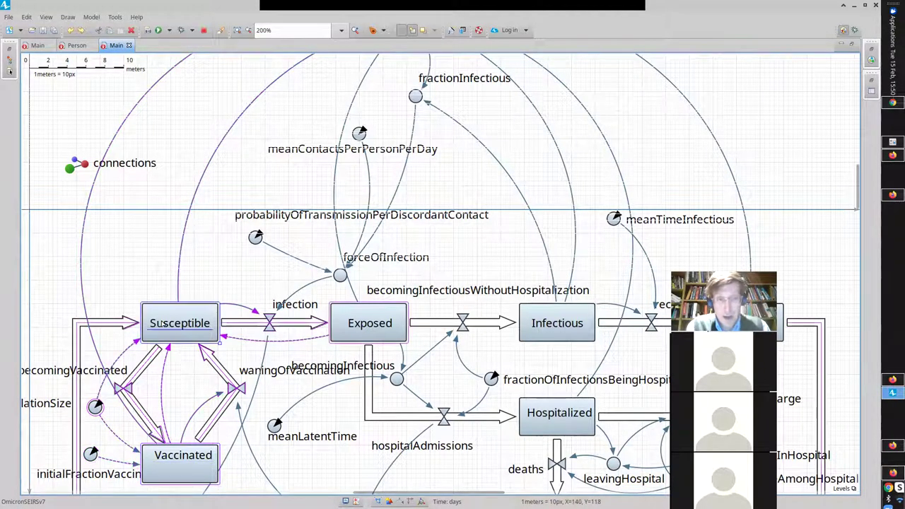
click(179, 474)
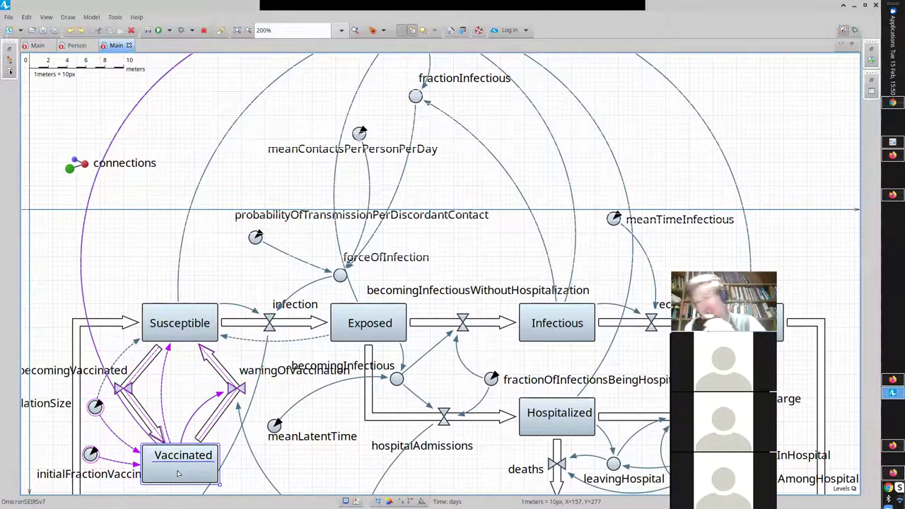
click(183, 319)
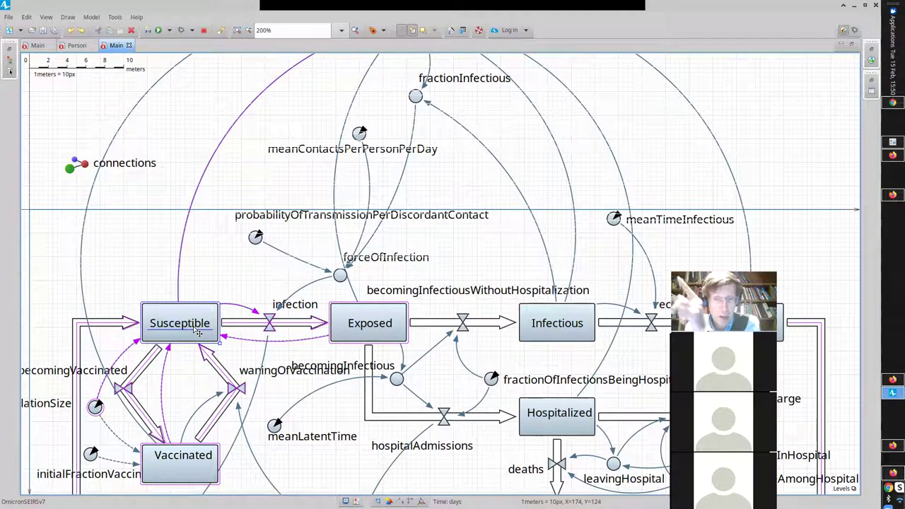
click(179, 472)
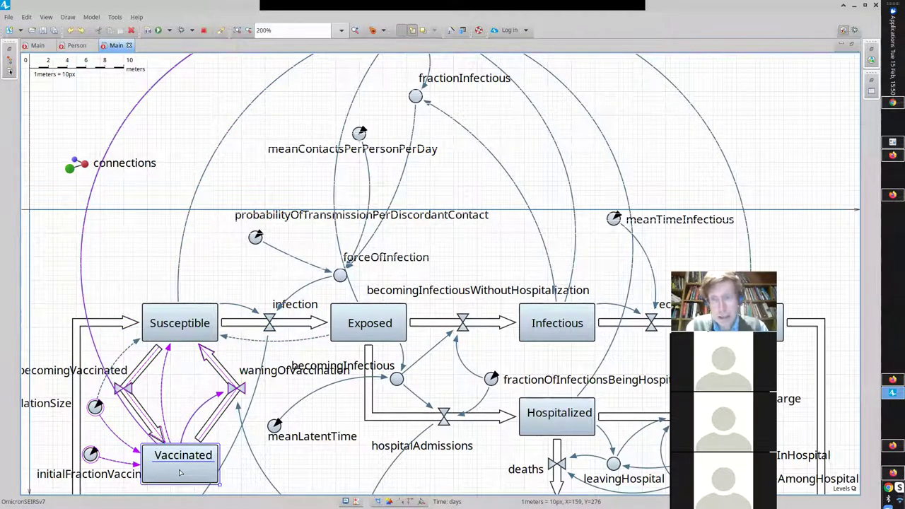
click(186, 314)
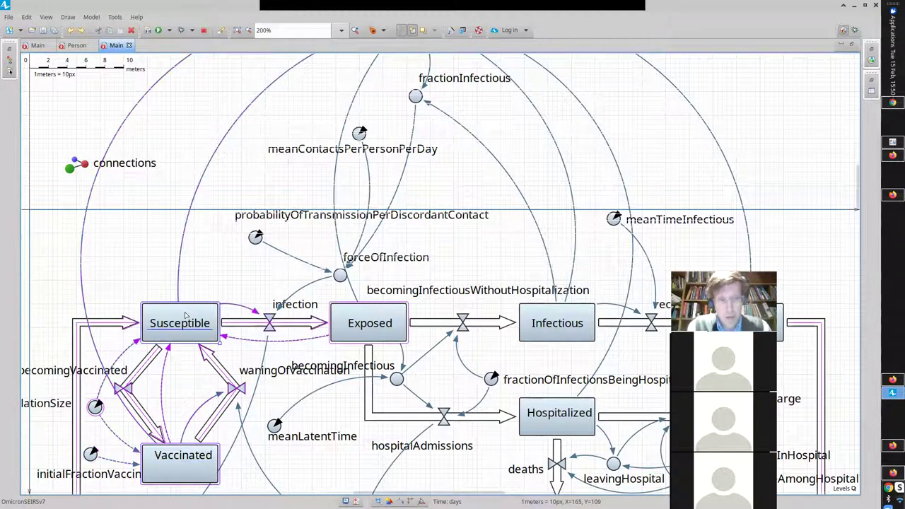
click(182, 463)
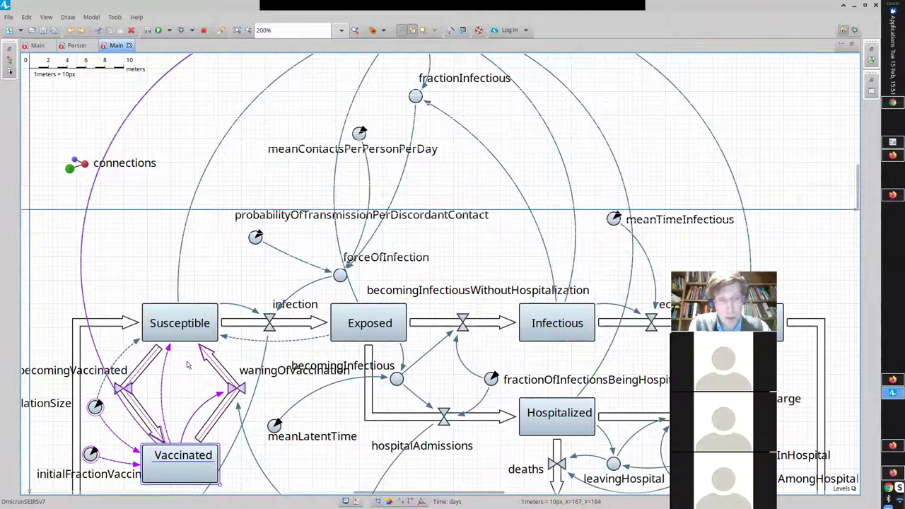
click(186, 319)
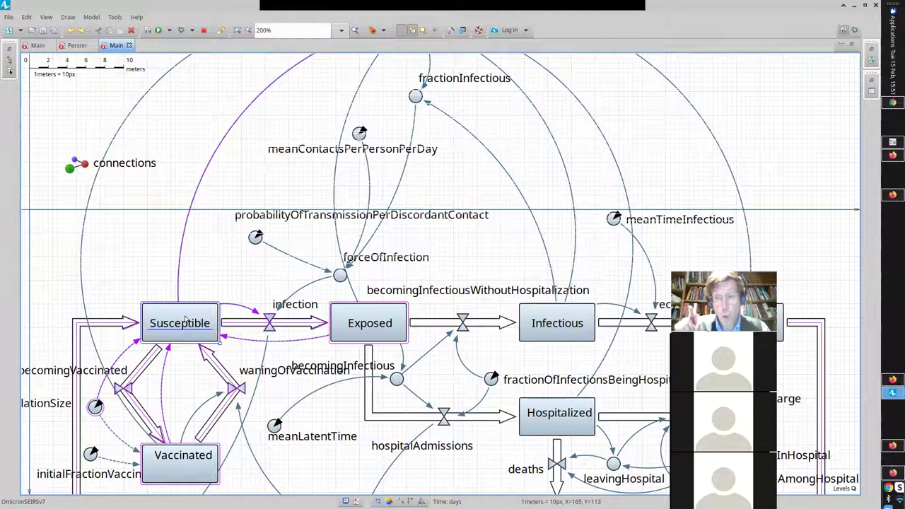
click(183, 456)
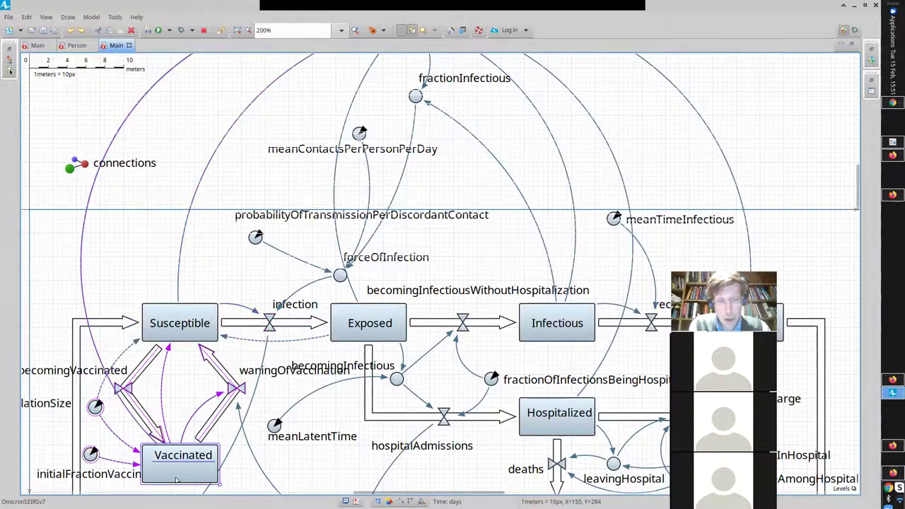
Alternate between Vaccinated and Susceptible, ending with Susceptible's links, including infection into Exposed, highlighted.
click(181, 338)
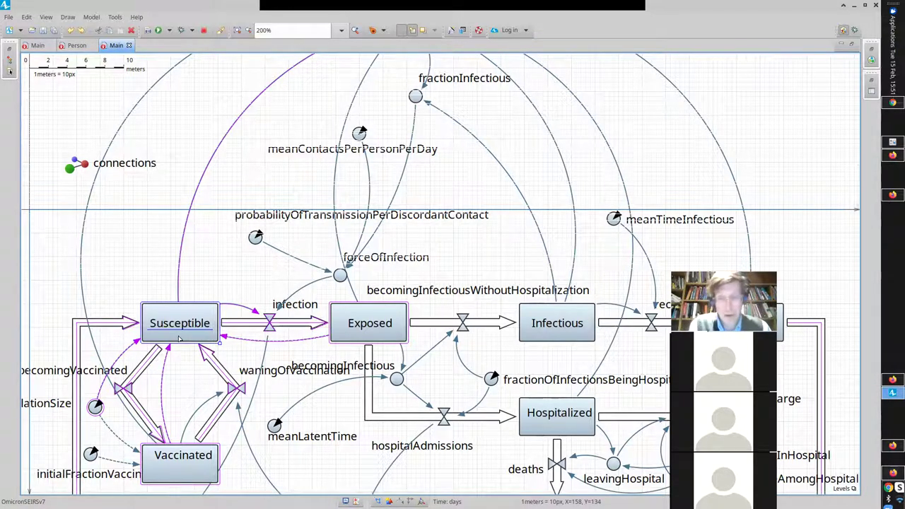
click(178, 456)
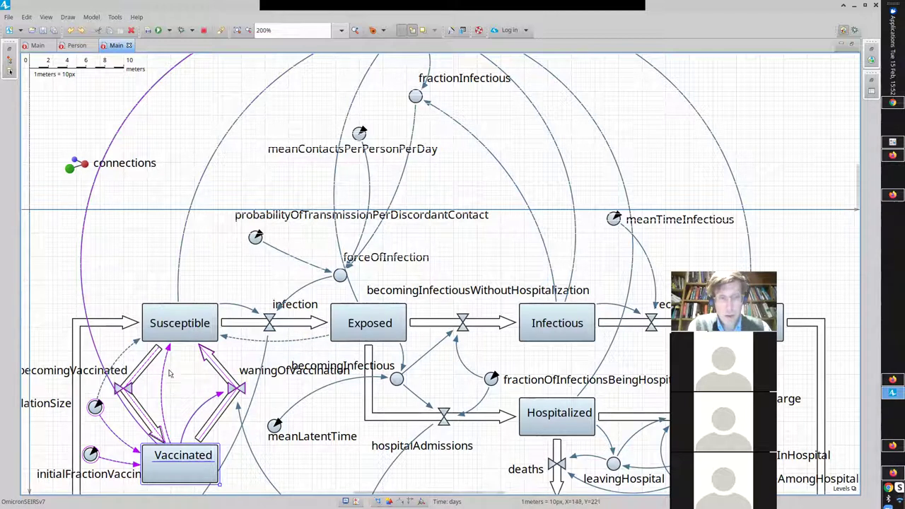
click(173, 339)
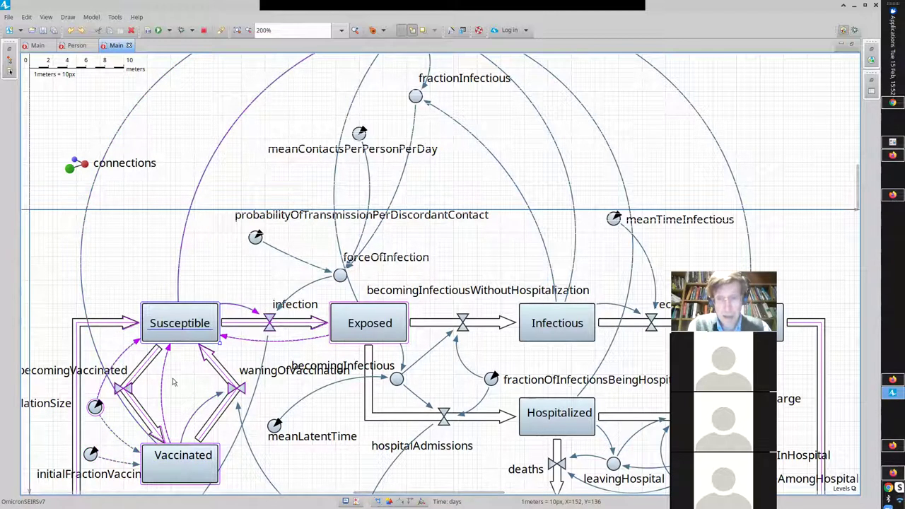
click(190, 322)
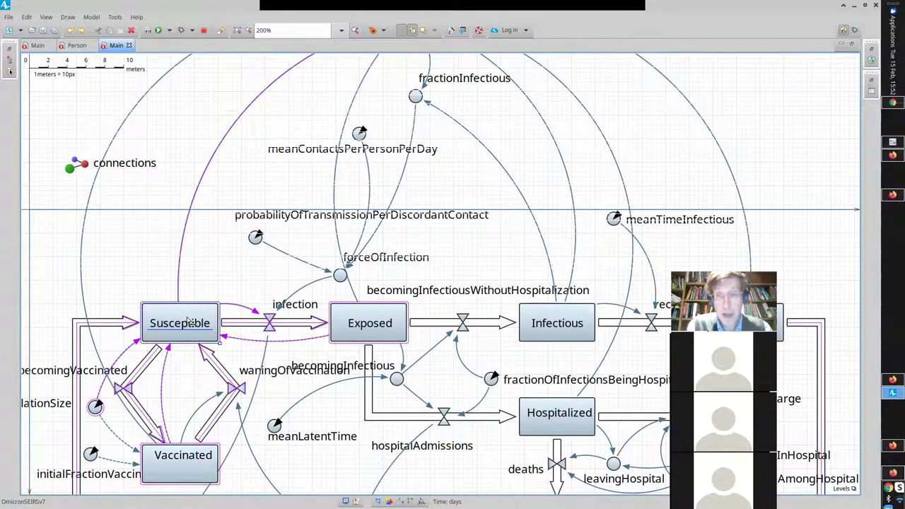
click(181, 458)
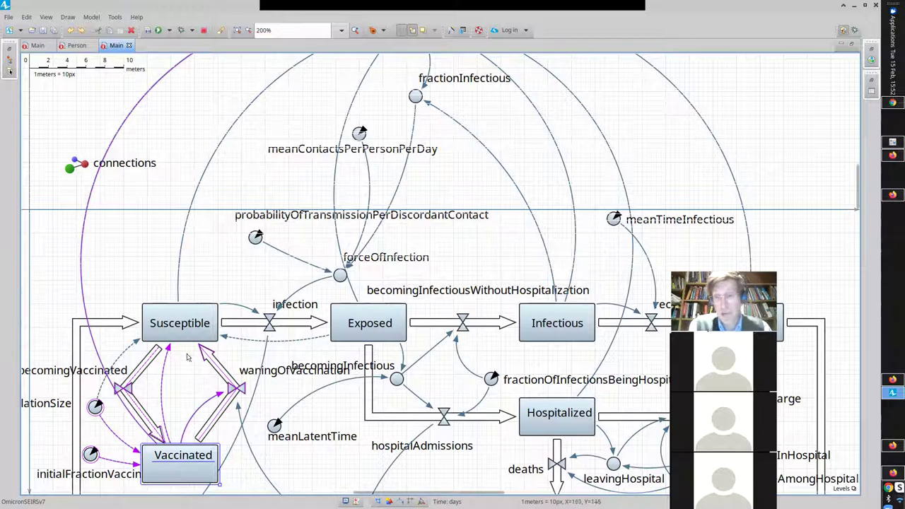
click(181, 322)
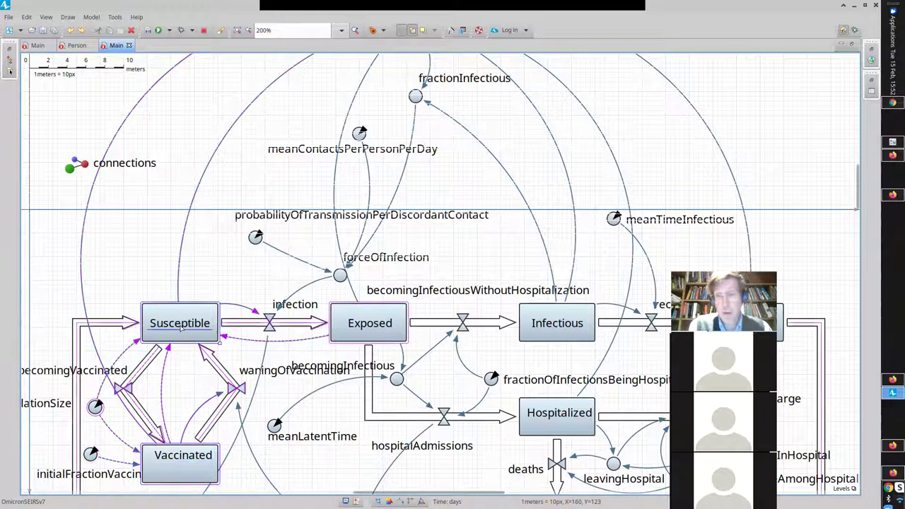
click(181, 326)
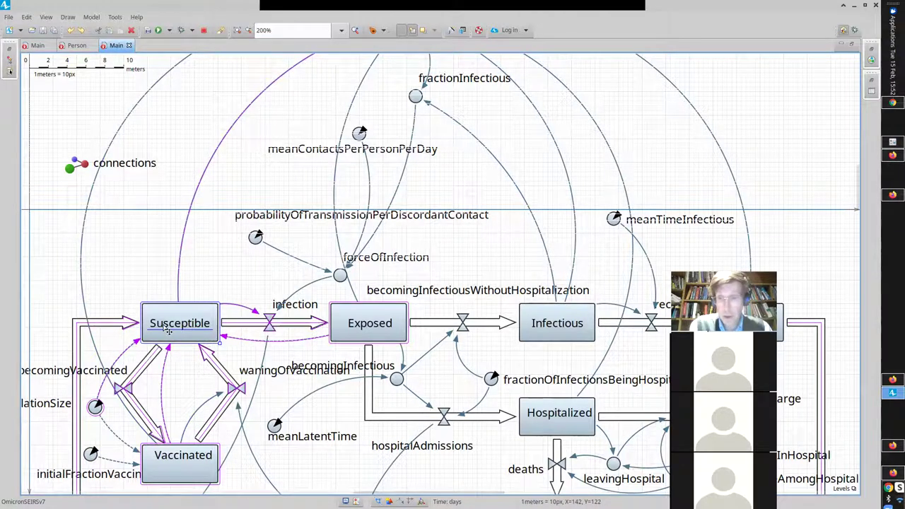
Toggle highlighting between Vaccinated and Susceptible, ending on Vaccinated's initialFractionVaccinated and initialPopulationSize links.
click(158, 458)
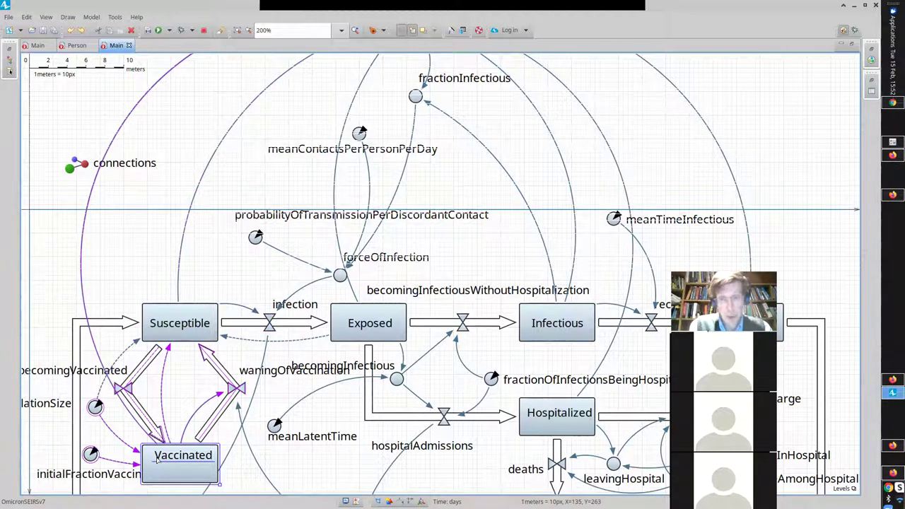
click(176, 326)
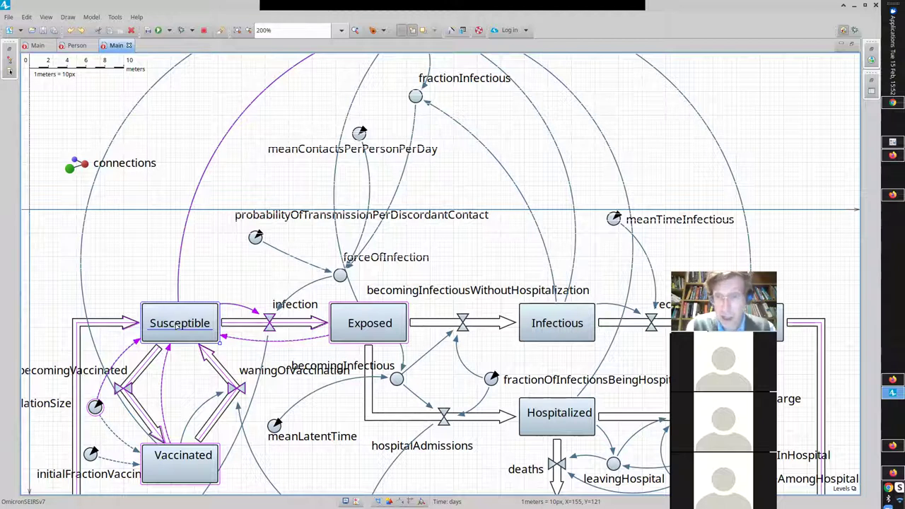
click(180, 468)
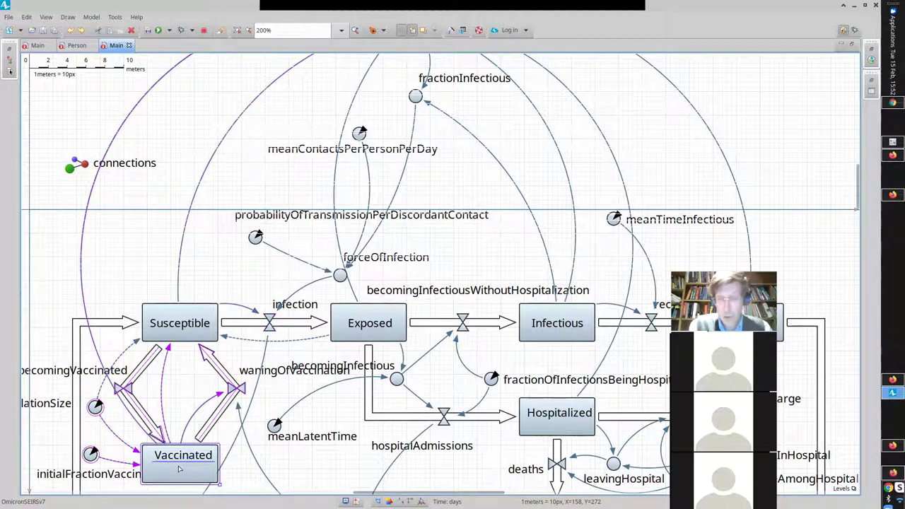
click(179, 324)
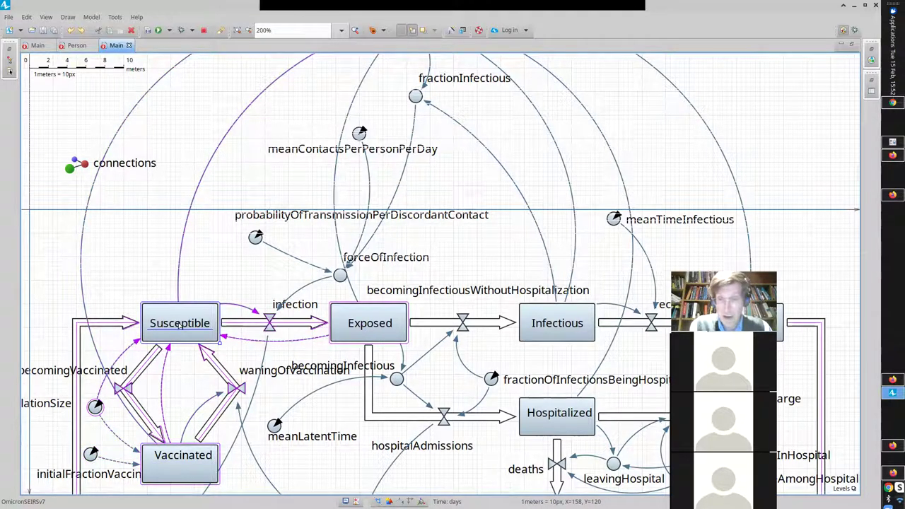
click(186, 470)
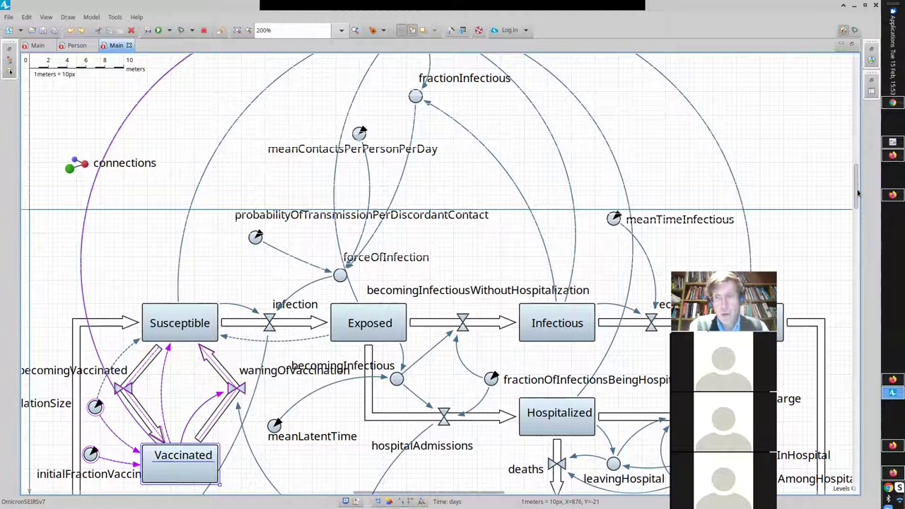
Highlight rateOfWaningOfImmunityPerDay's links, then Vaccinated's, and stop sharing the screen.
scroll(857, 214, down, 3)
scroll(857, 214, down, 3)
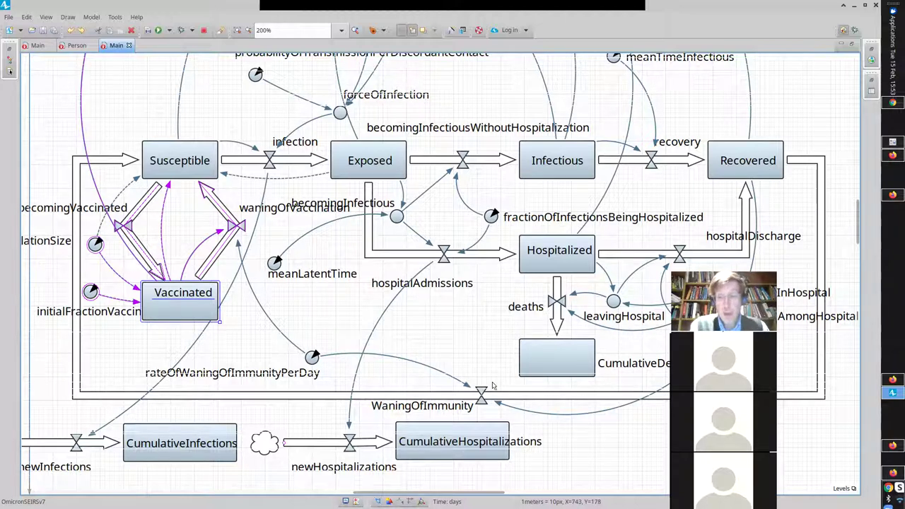
click(312, 357)
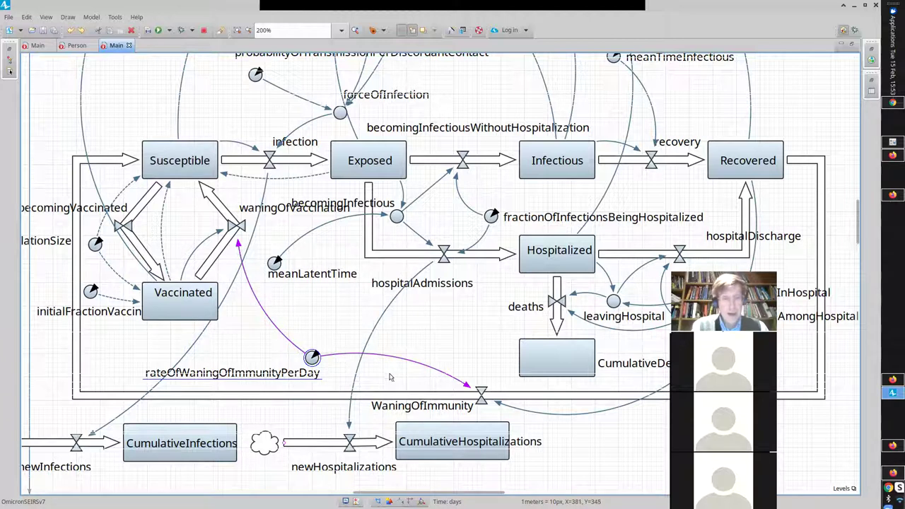
click(181, 311)
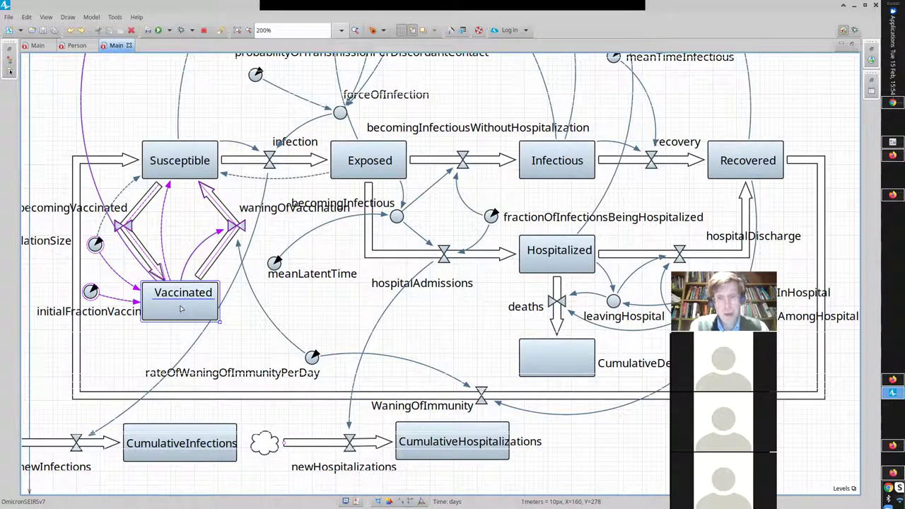
mouse_move(491, 22)
click(511, 33)
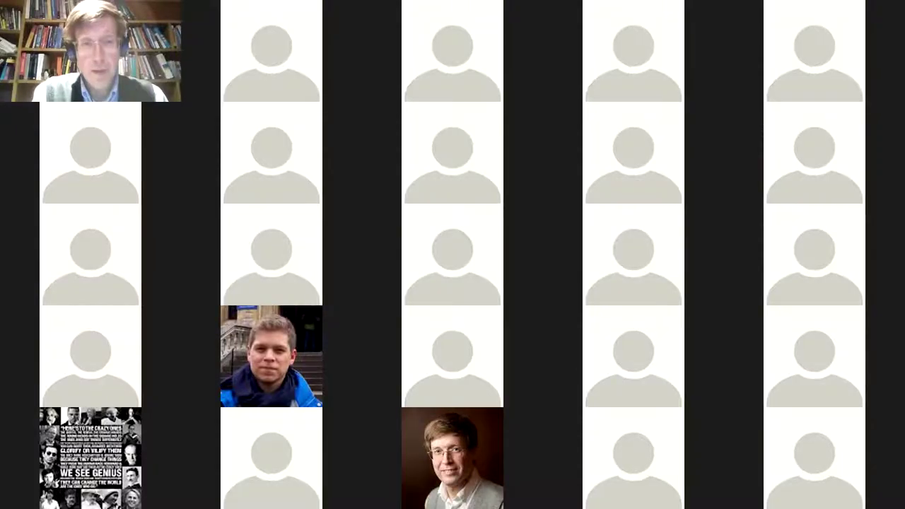